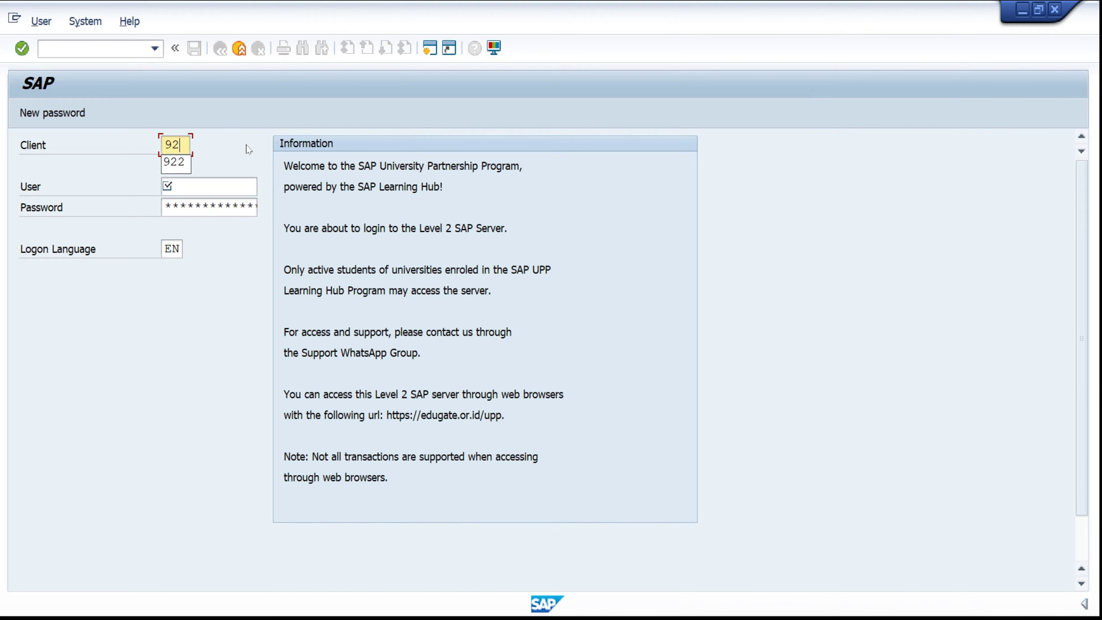
Log on to client 922 with the user ID and the account password.
left_click(193, 187)
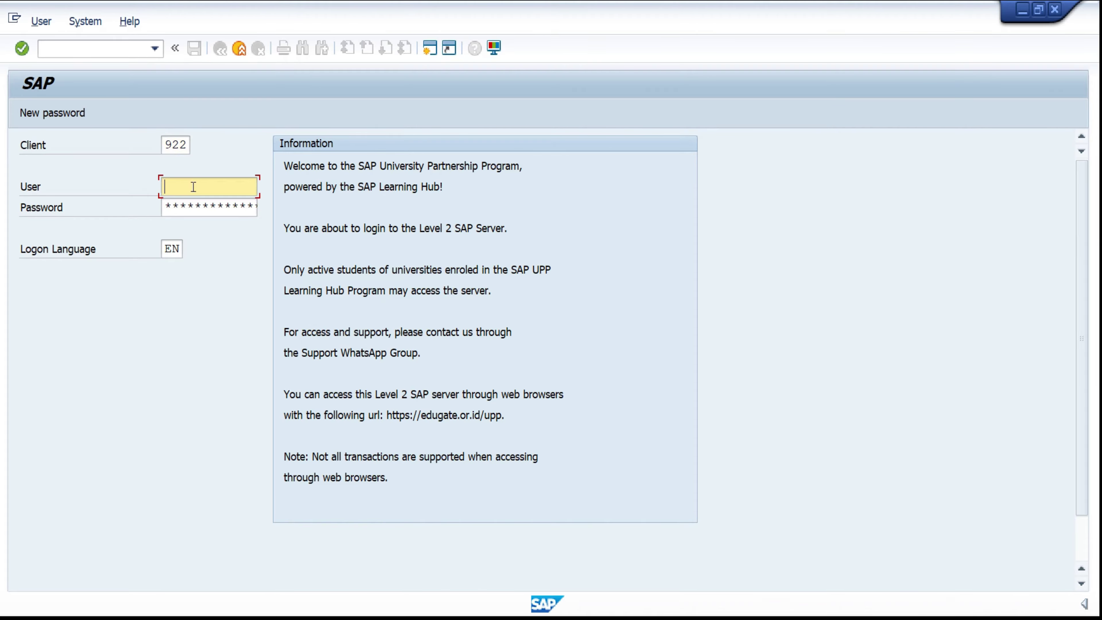
type("3")
left_click(195, 197)
left_click(166, 211)
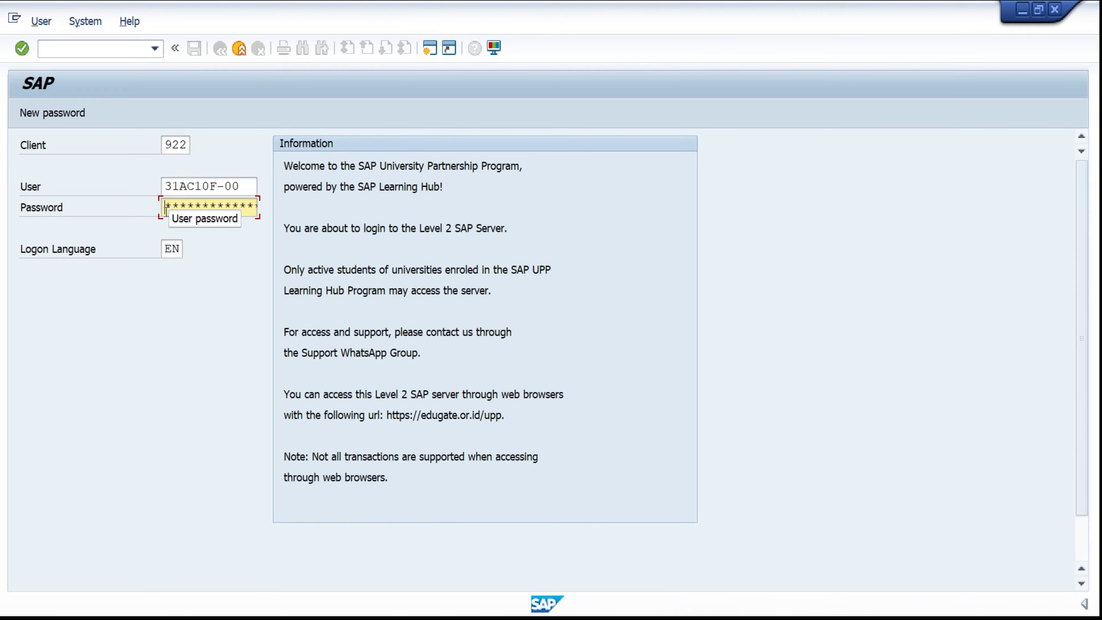
type("**")
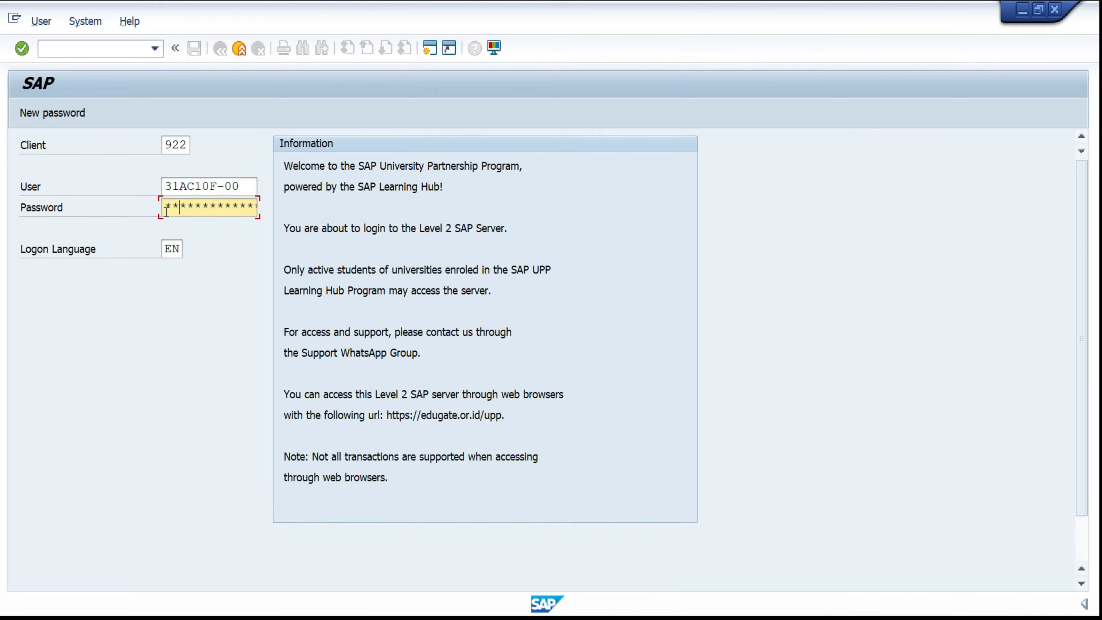
key("Return")
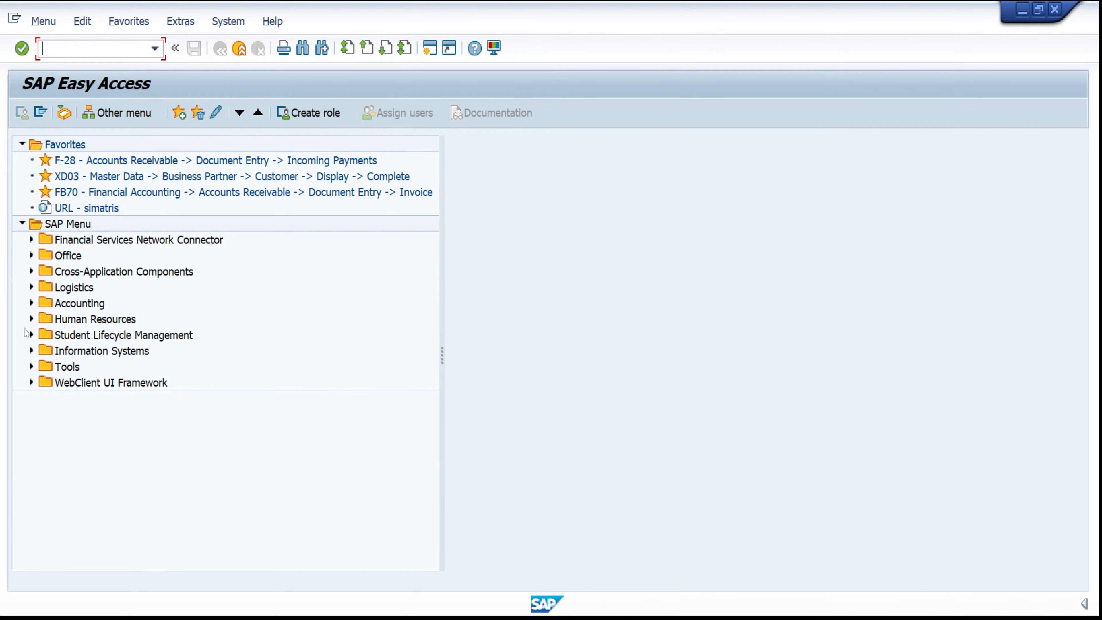
Start FB50 - Enter G/L Account Document under Accounting, Financial Accounting, General Ledger, Document Entry.
left_click(31, 303)
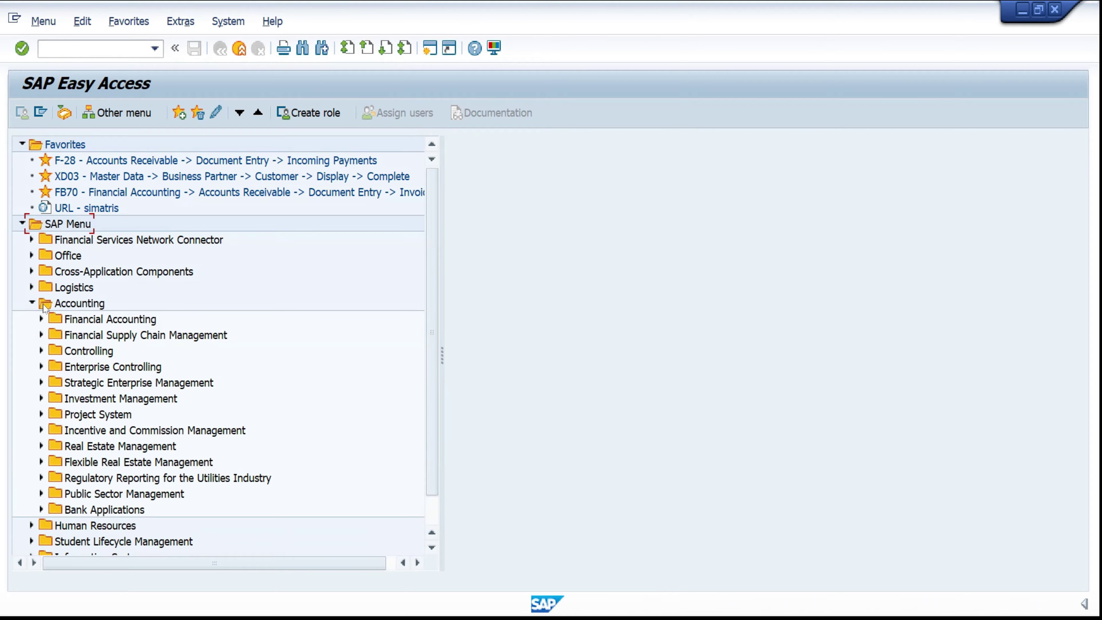
left_click(40, 319)
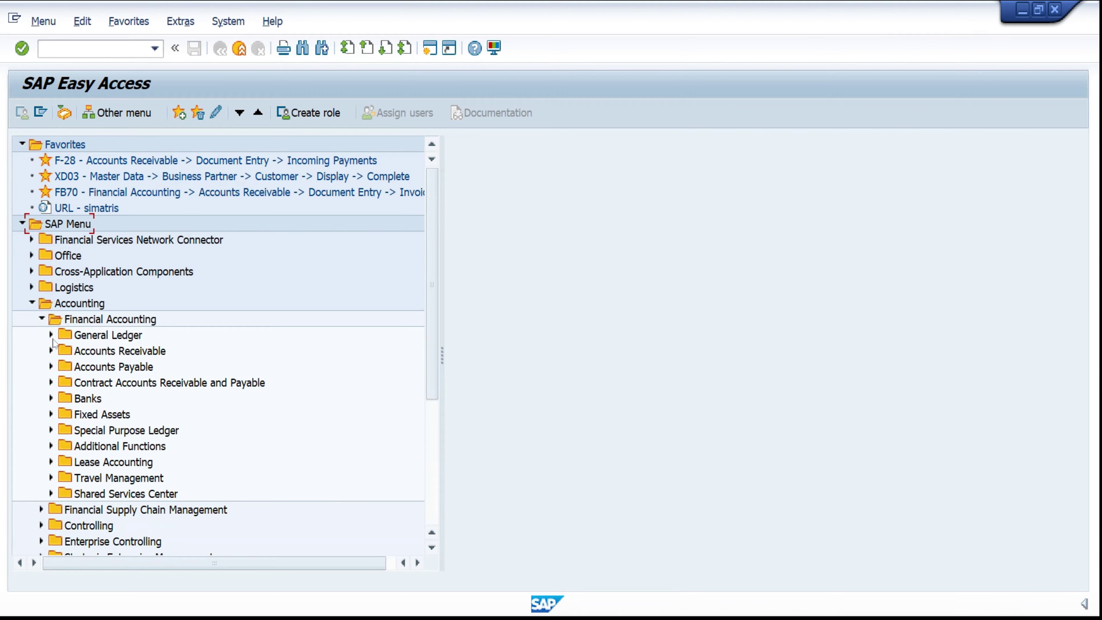
left_click(51, 335)
left_click(62, 350)
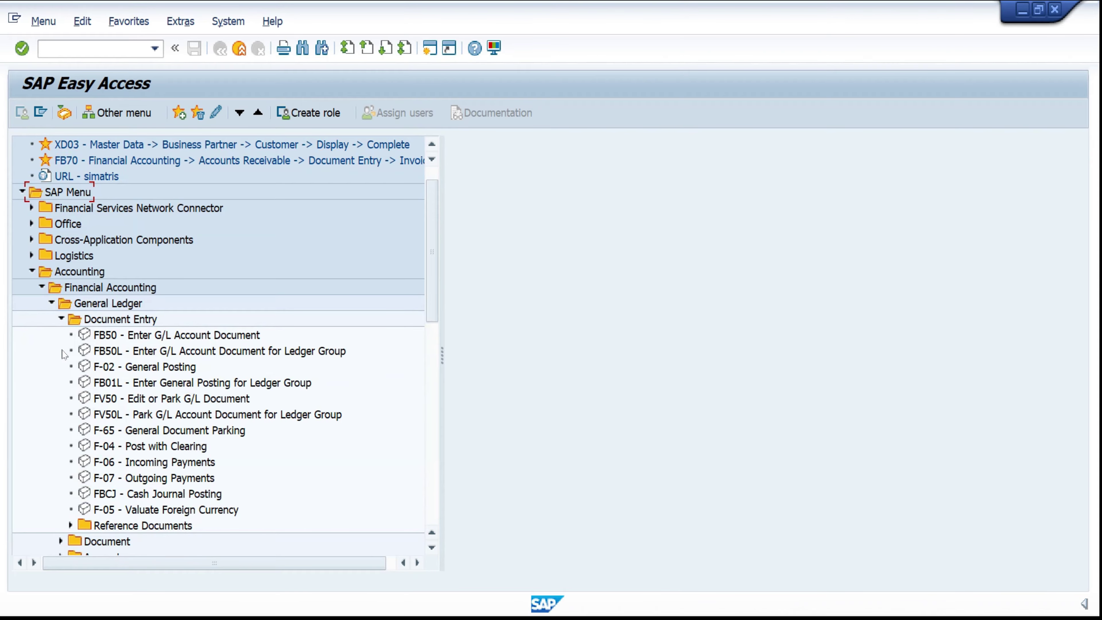
left_click(109, 342)
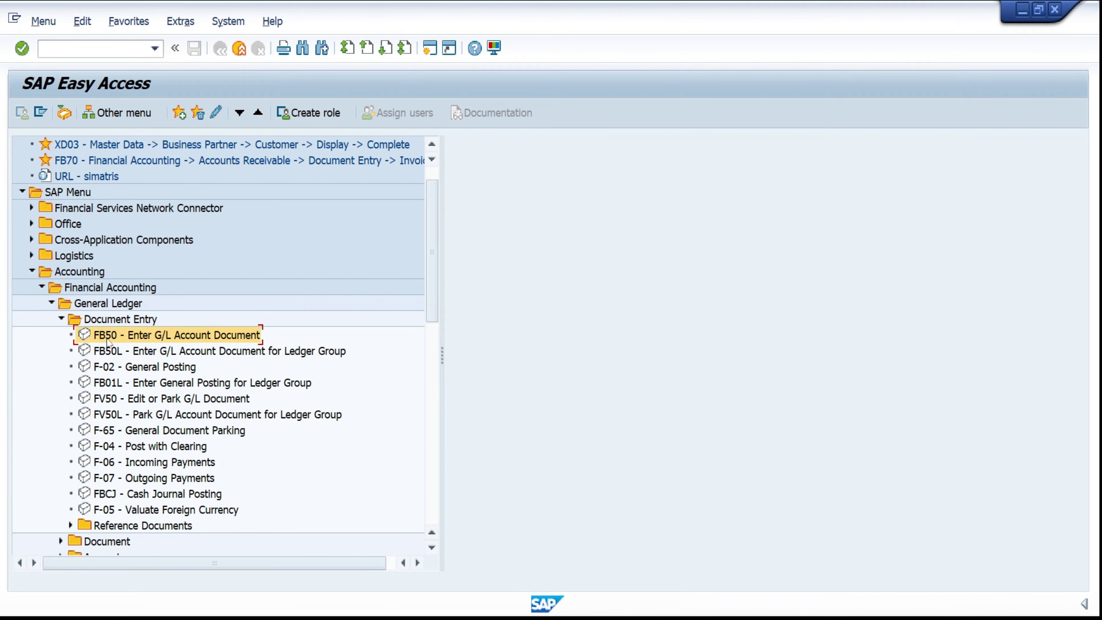
double_click(108, 342)
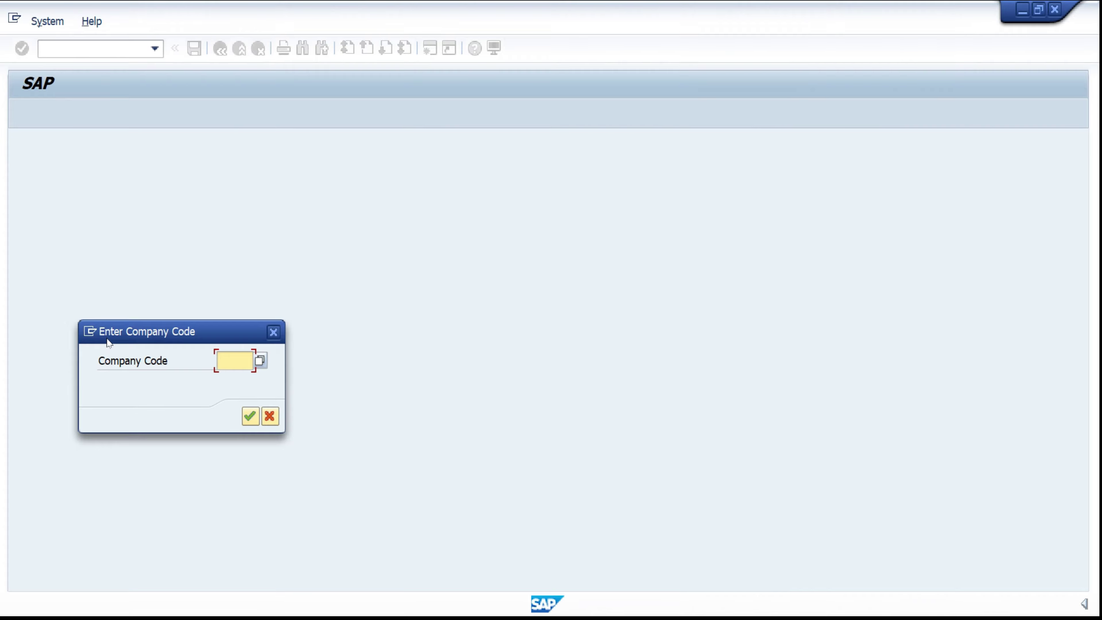
Set the company code to 1000 for the G/L document entry and confirm it.
type("1")
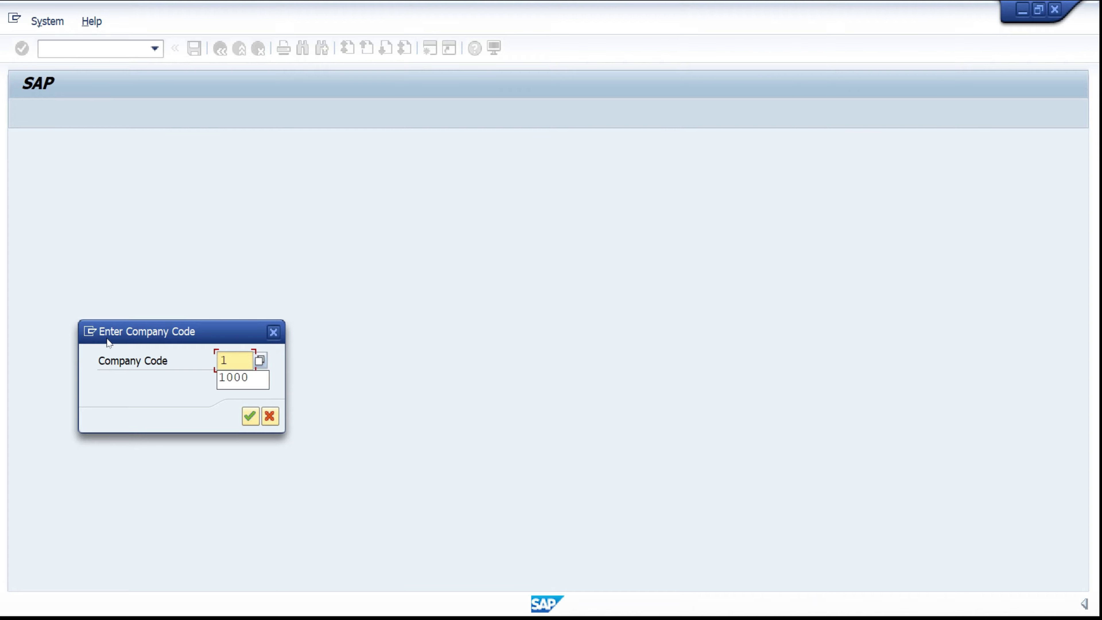
type("000")
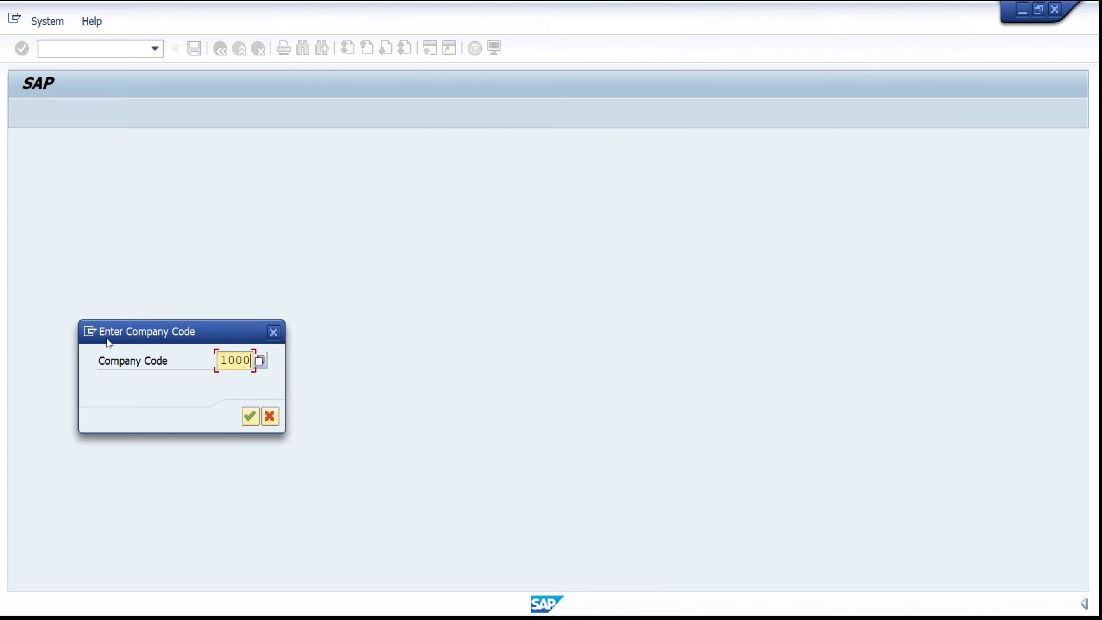
key("Return")
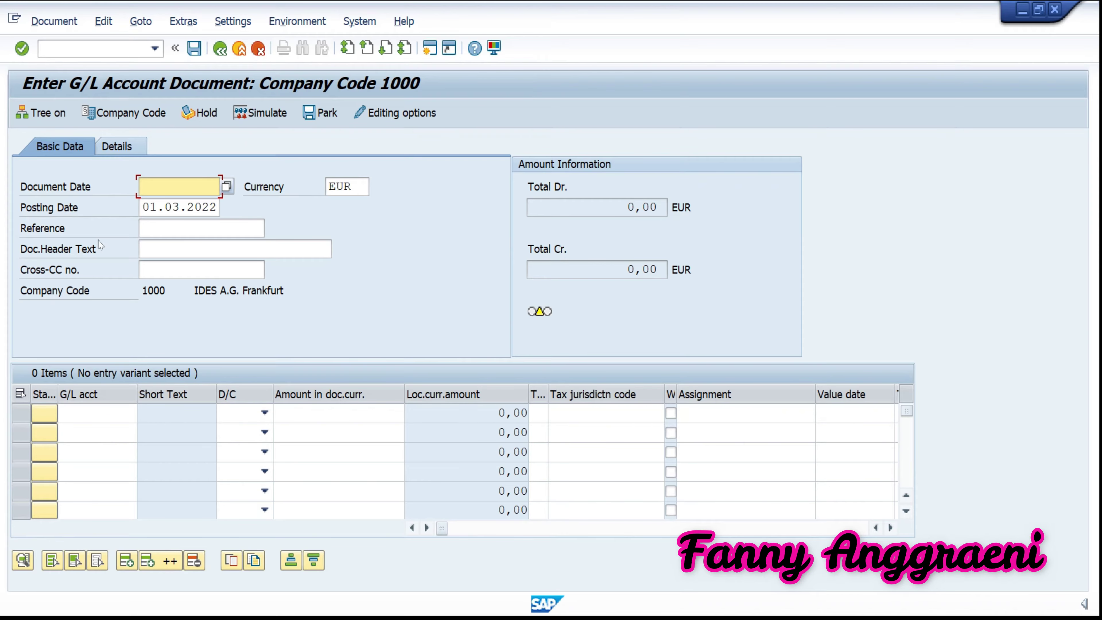
left_click(47, 119)
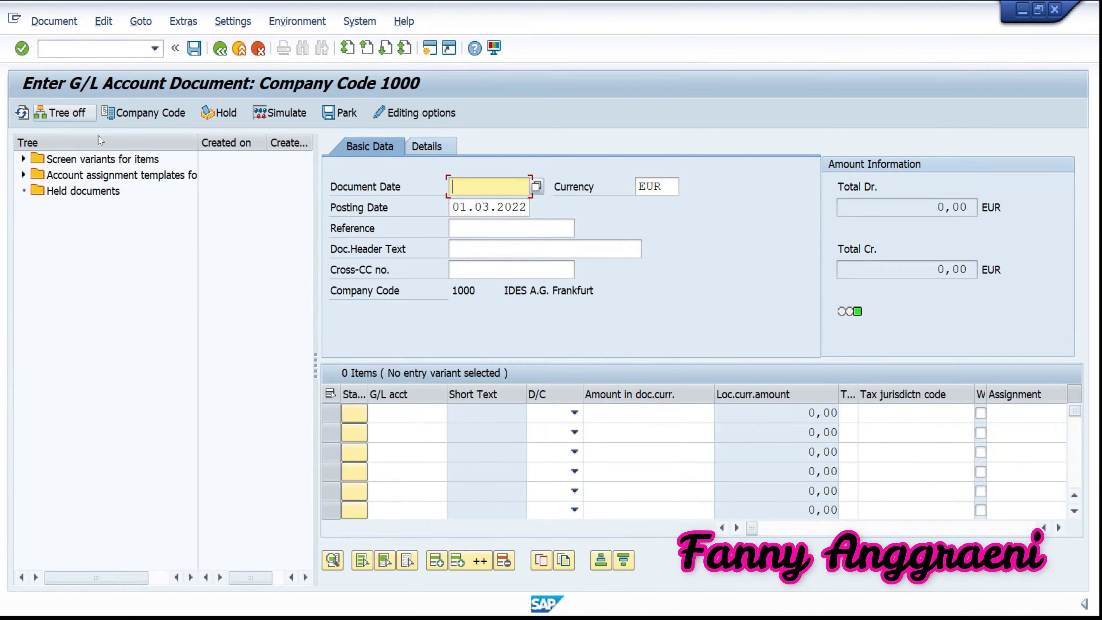
left_click(23, 160)
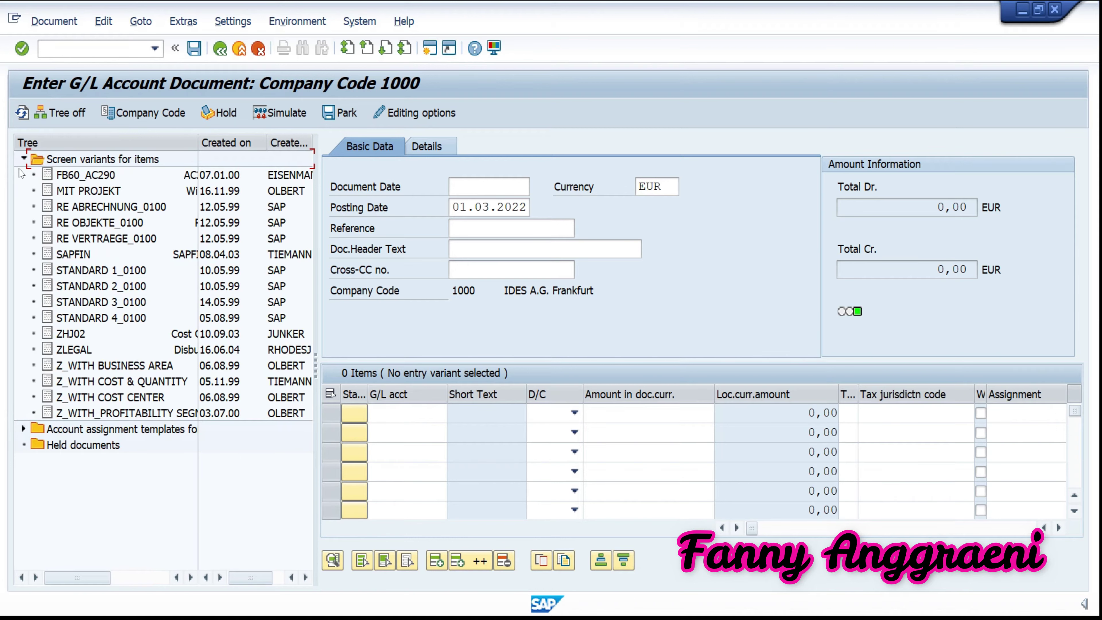
left_click(24, 160)
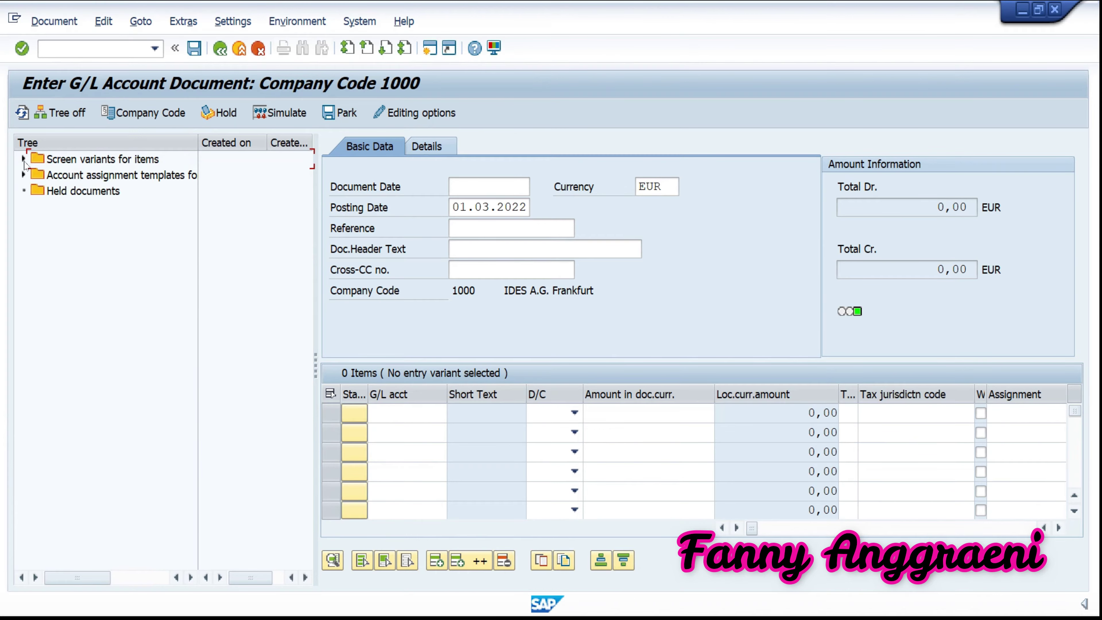
left_click(78, 119)
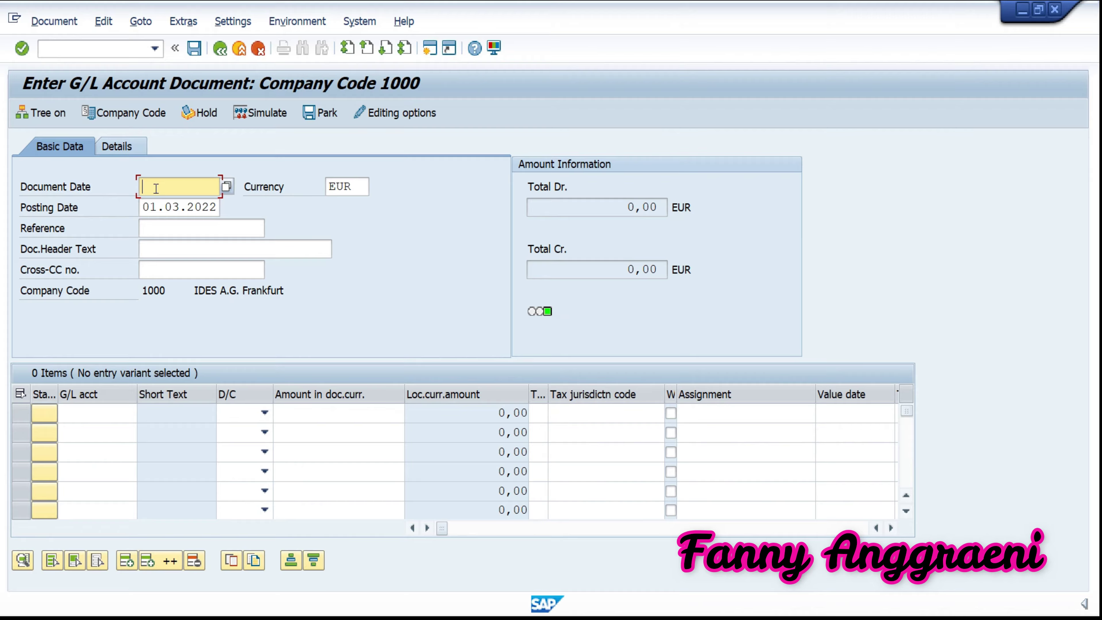
Set the document date to 01.03.2022 and the document header text to "Increase in Capital F00".
type("01.03.2022")
left_click(171, 253)
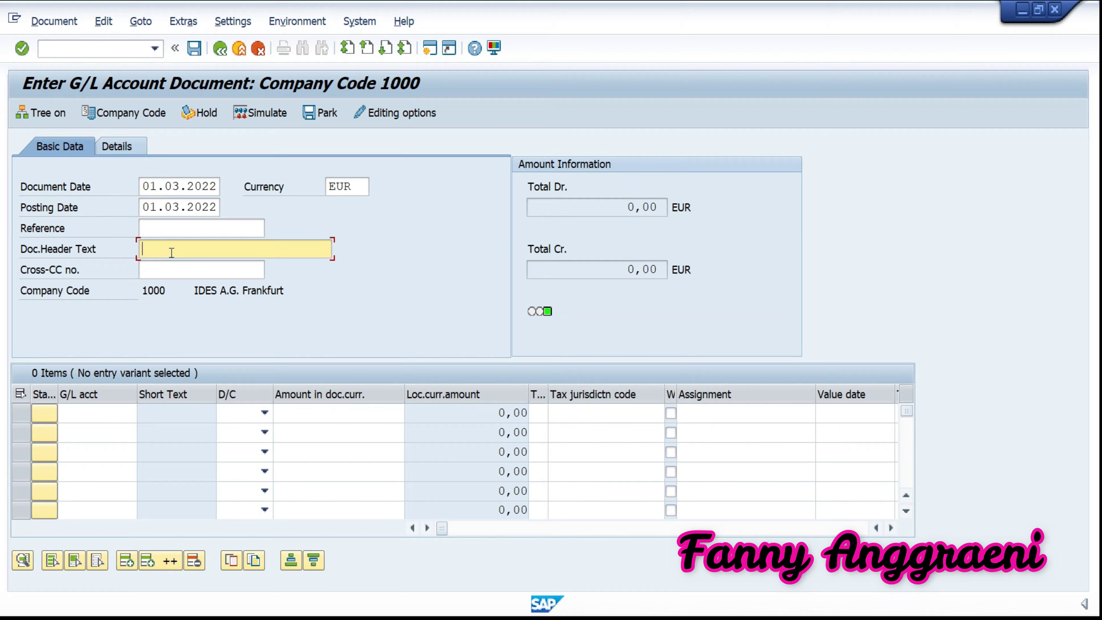
type("Increase in Capital")
type("F00")
key("Return")
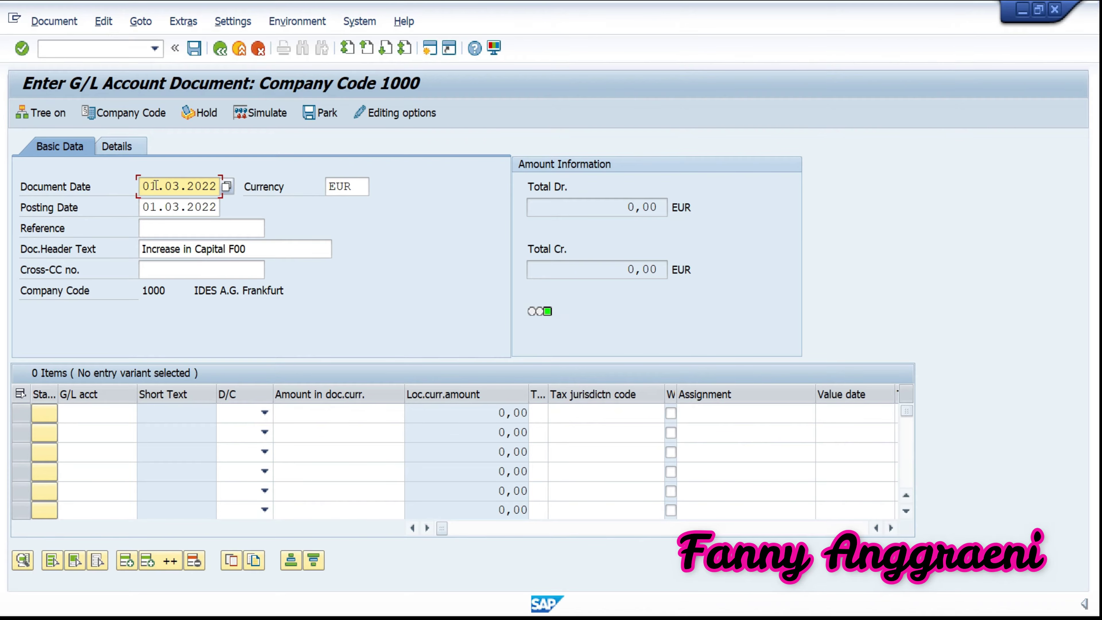
Apply the Z_WITH BUSINESS AREA screen variant to the line items and hide the tree again.
left_click(34, 113)
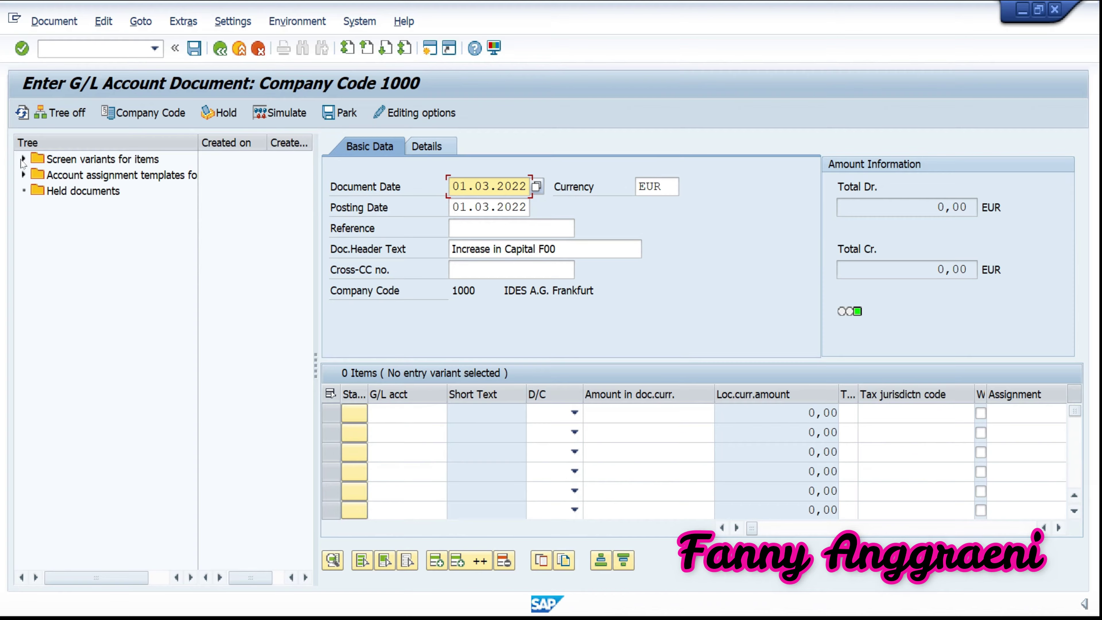
left_click(24, 158)
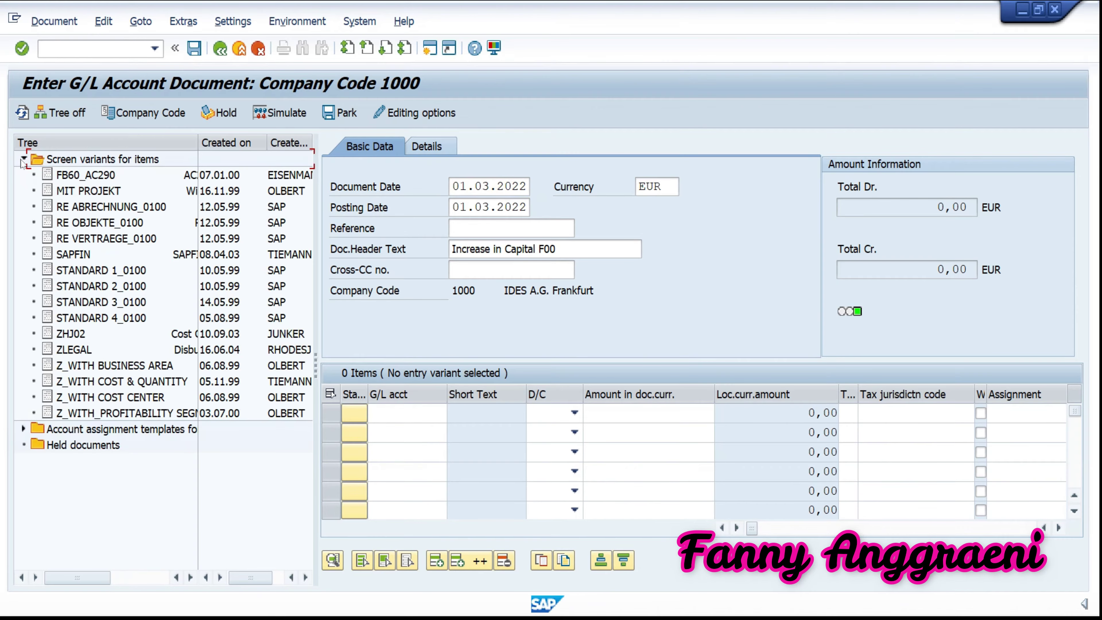
left_click(72, 369)
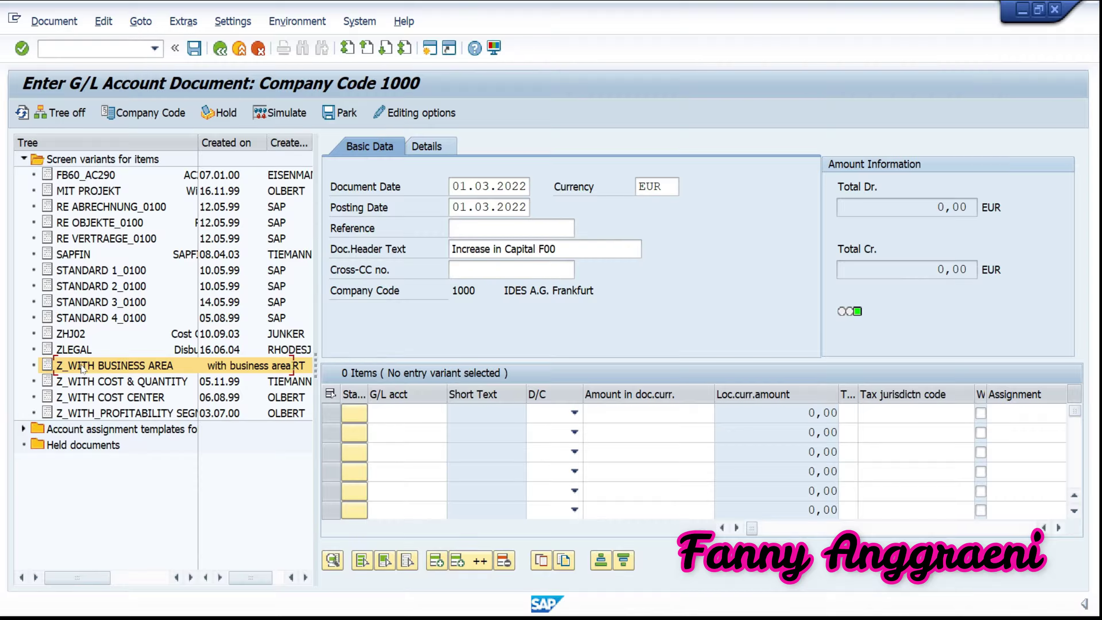
double_click(109, 368)
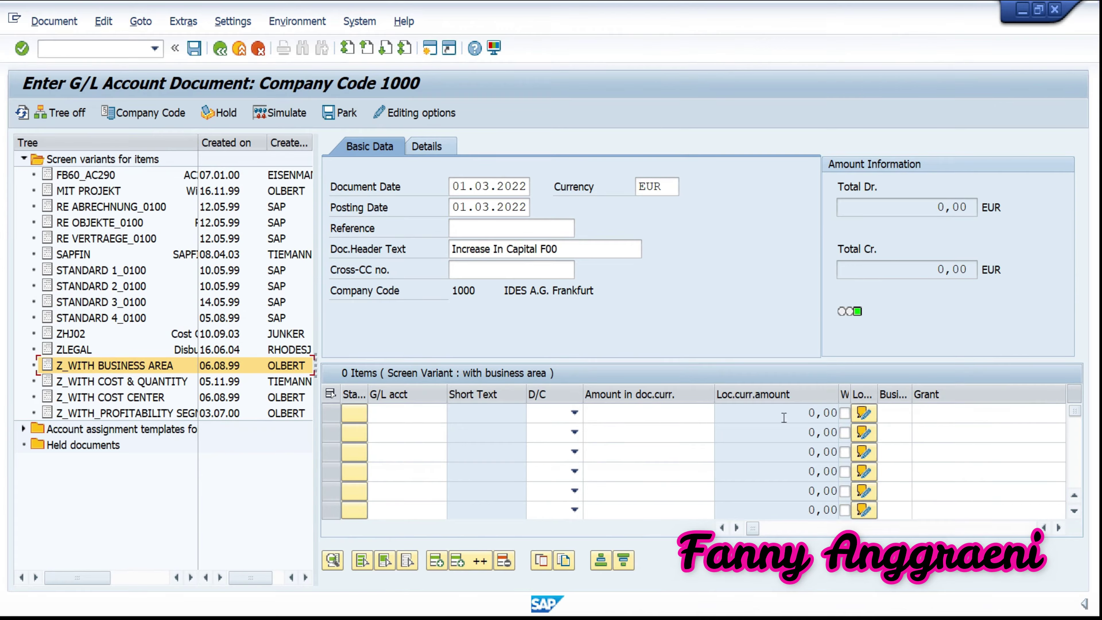
left_click(903, 392)
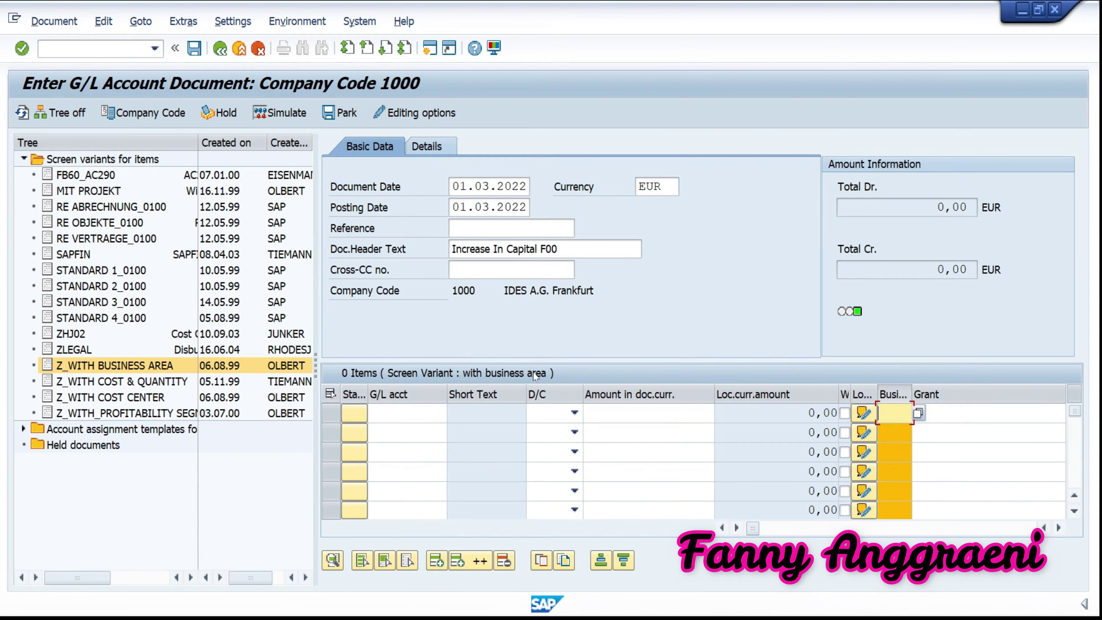
left_click(78, 120)
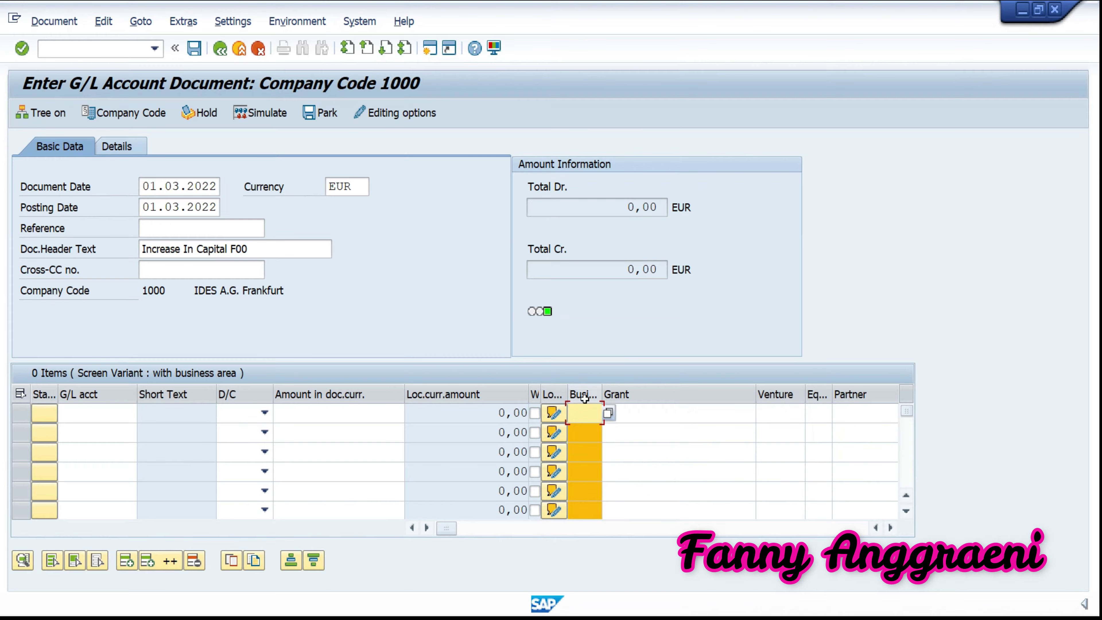
Fill in the first line item with G/L account 700F00, Credit, amount 200000 and business area BF00.
left_click(89, 419)
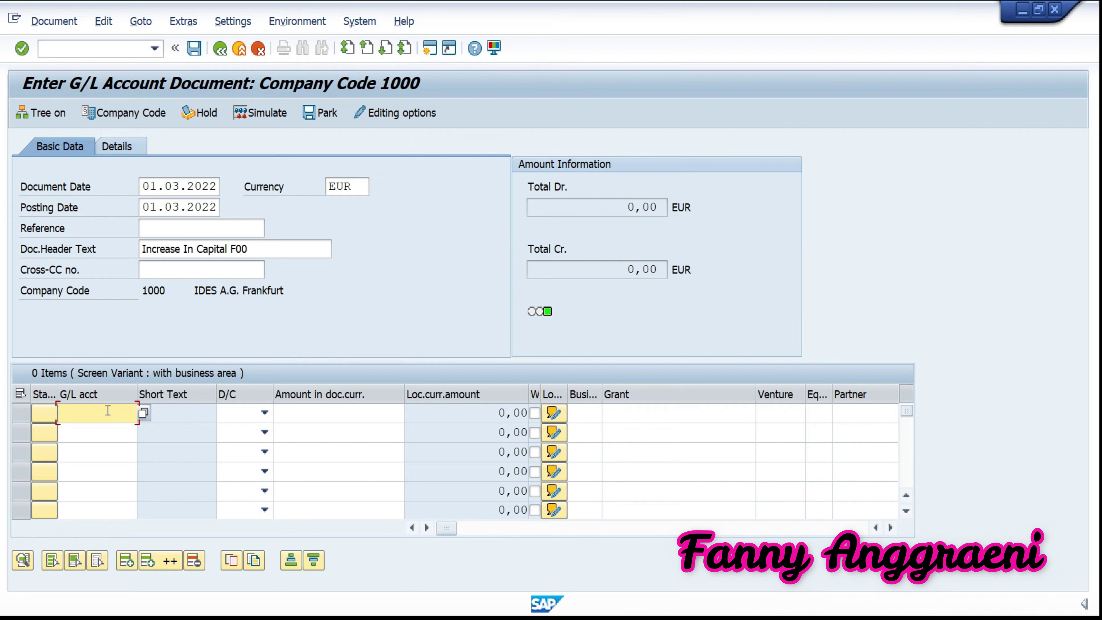
type("700F00")
left_click(266, 413)
left_click(239, 438)
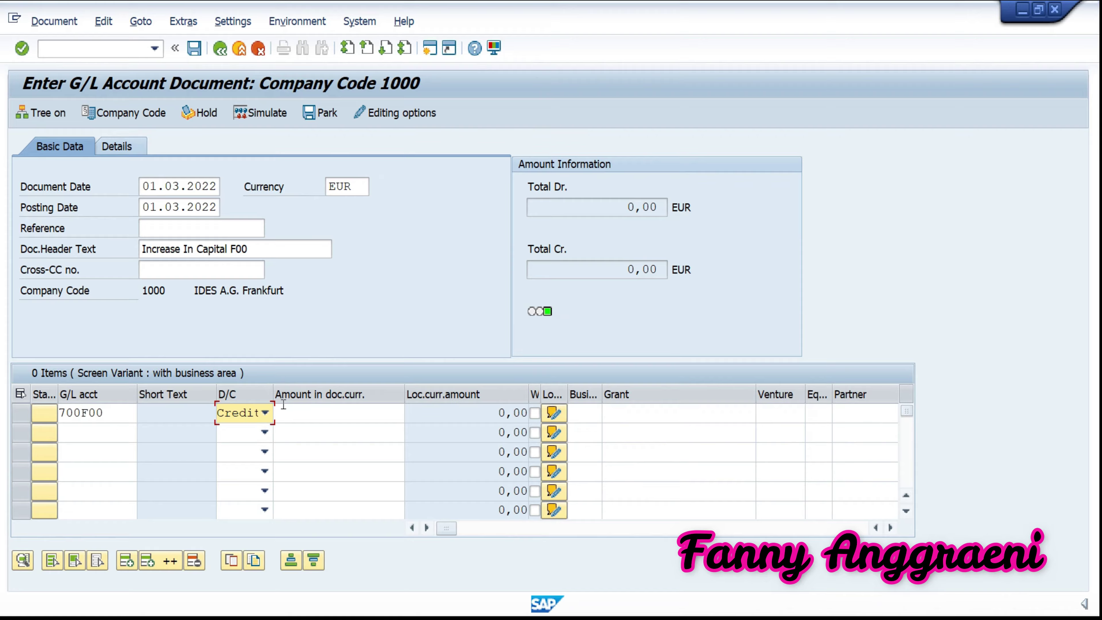
left_click(317, 416)
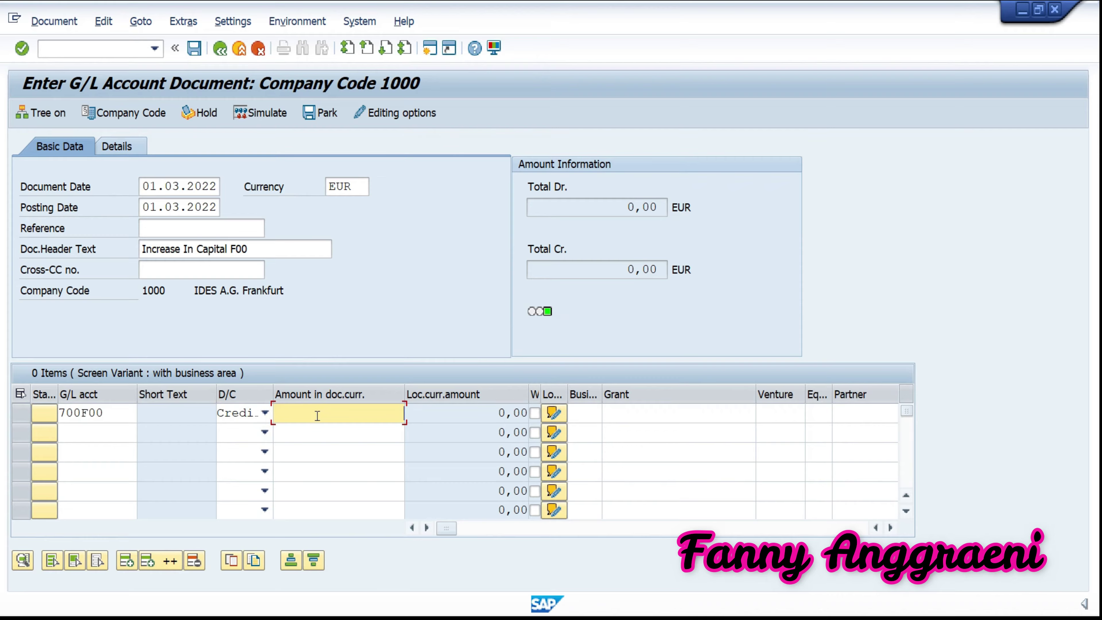
type("200000")
left_click(585, 416)
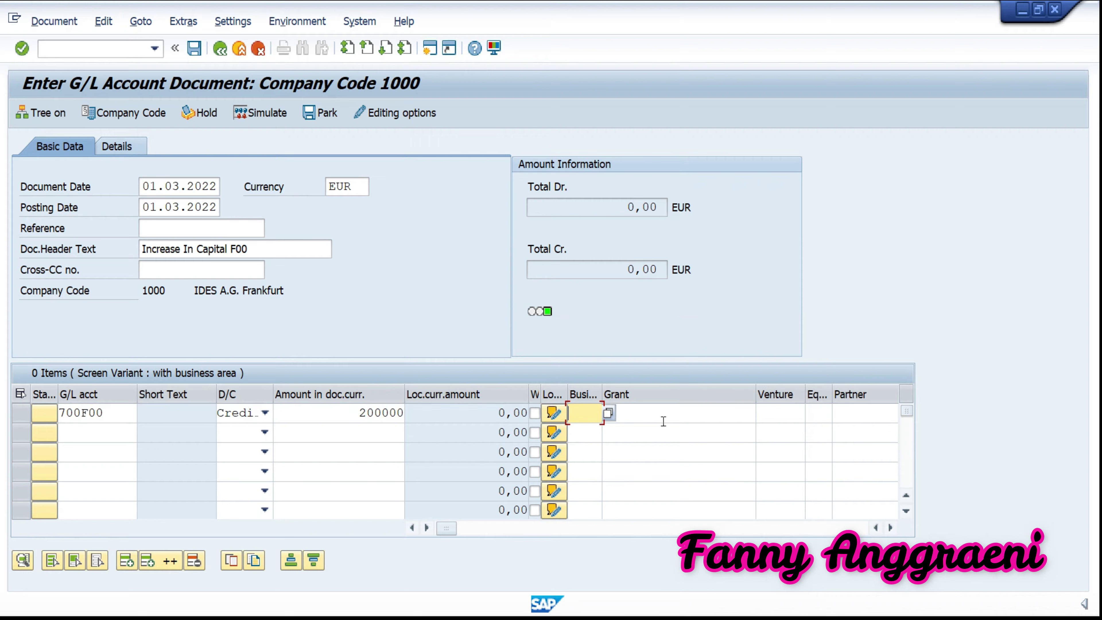
type("BF00")
Fill in the second line item with G/L account 78200, Debit, amount 200000 and business area BF00, and validate the entries.
left_click(94, 435)
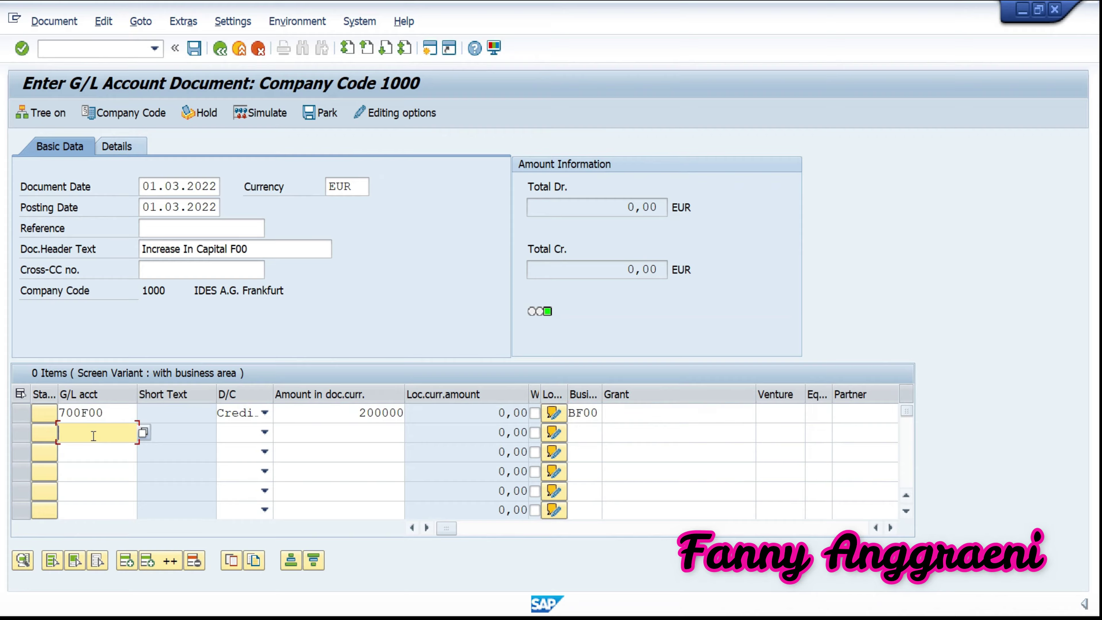
type("782")
type("00")
left_click(265, 432)
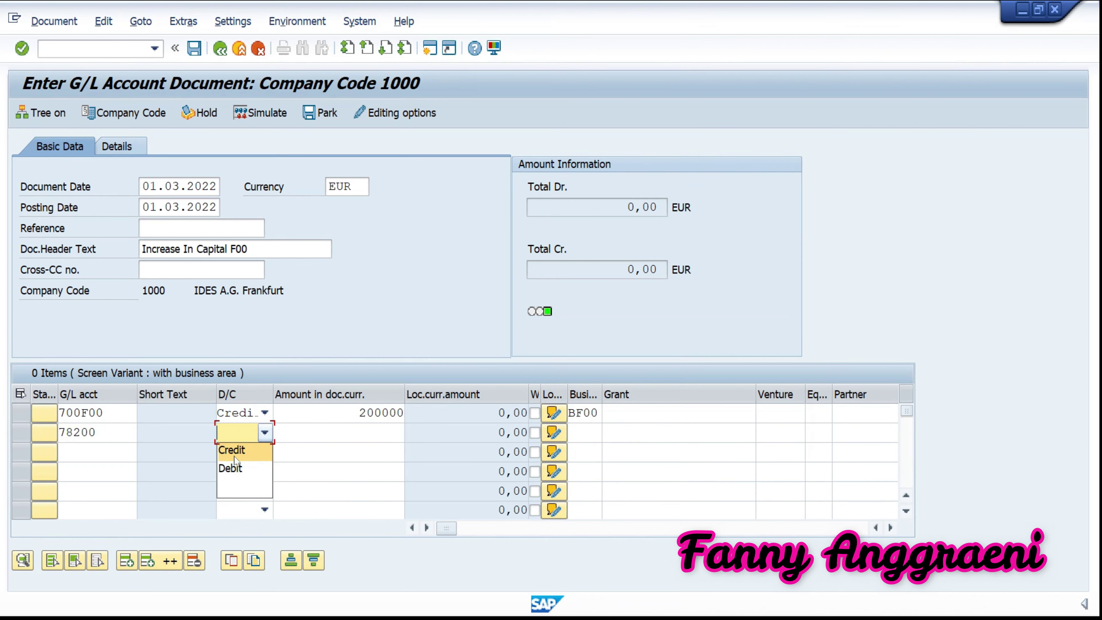
left_click(232, 470)
left_click(335, 433)
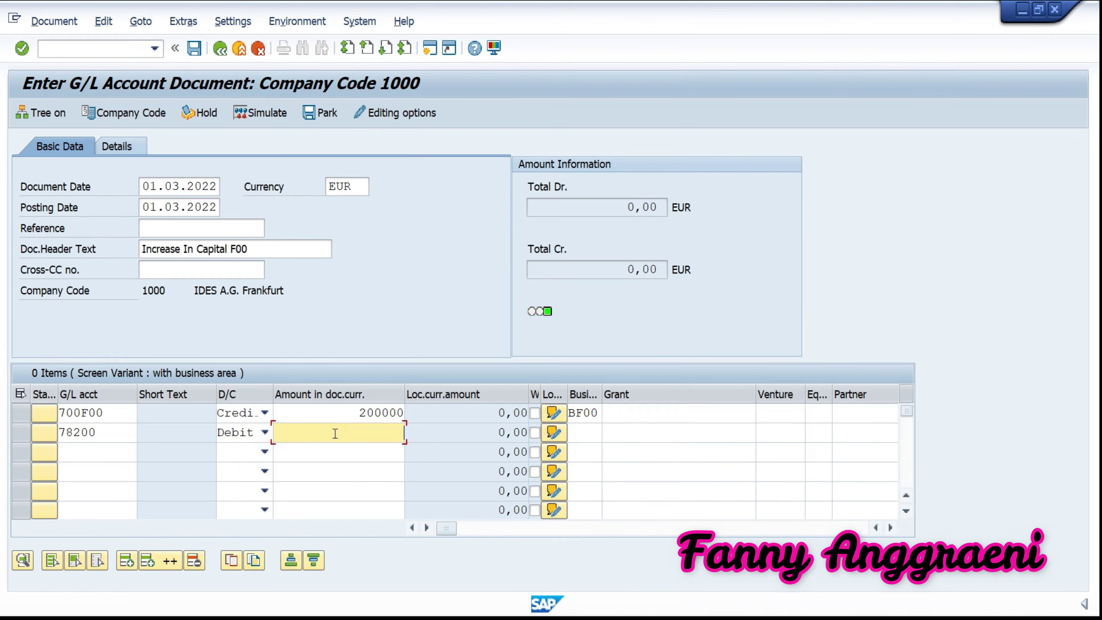
type("200000")
left_click(596, 432)
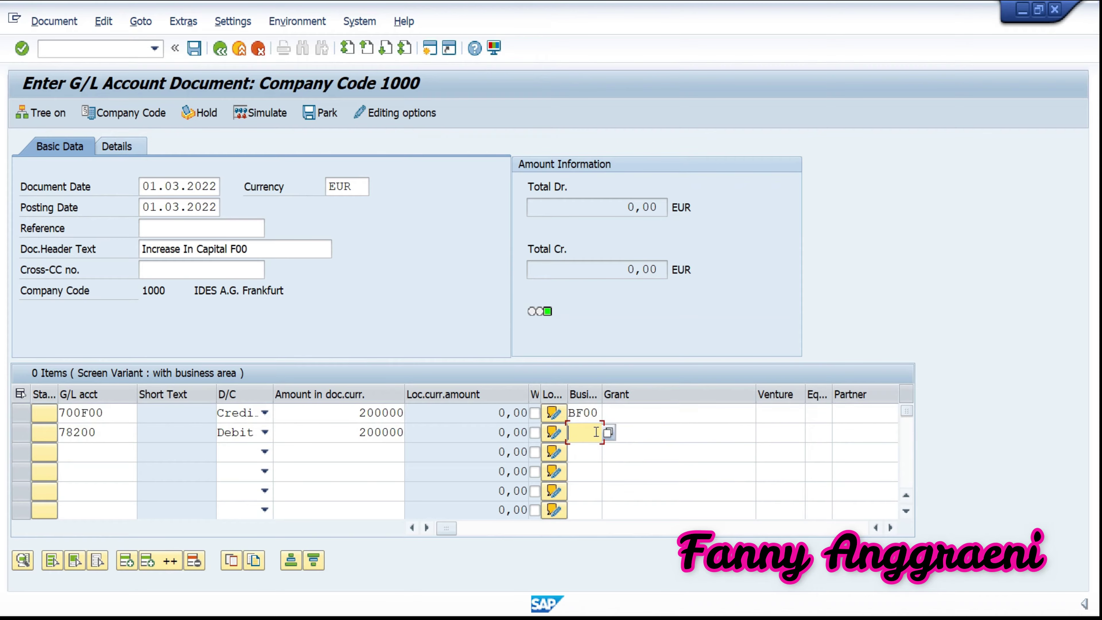
type("BF00")
key("Return")
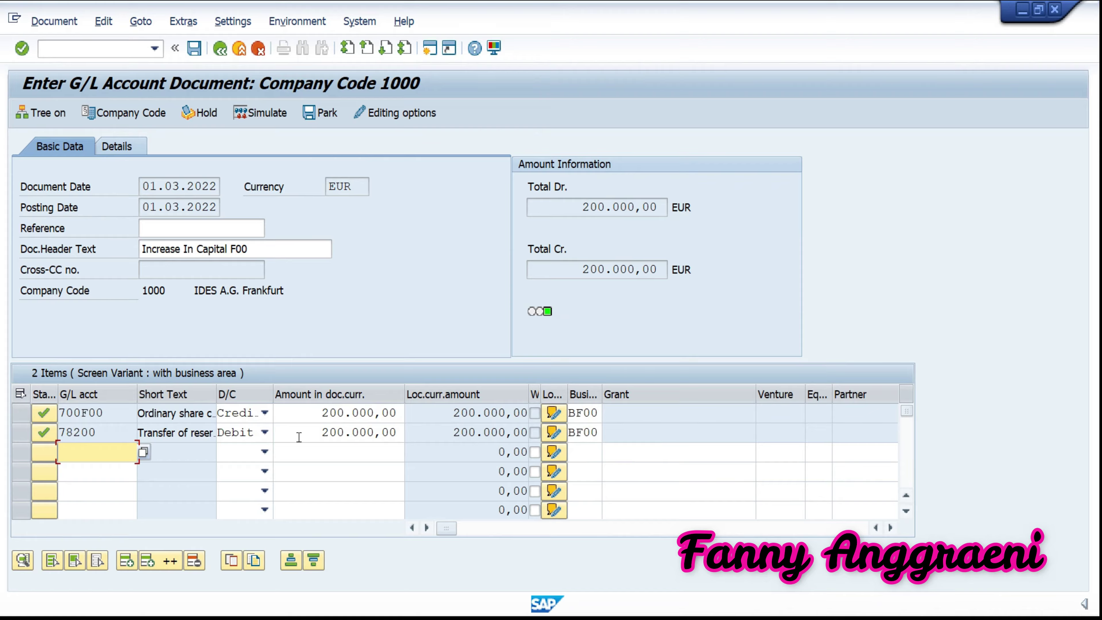
Set the amount of the second line item, account 78200, to 20000 and validate the document.
left_click_drag(297, 435, 396, 443)
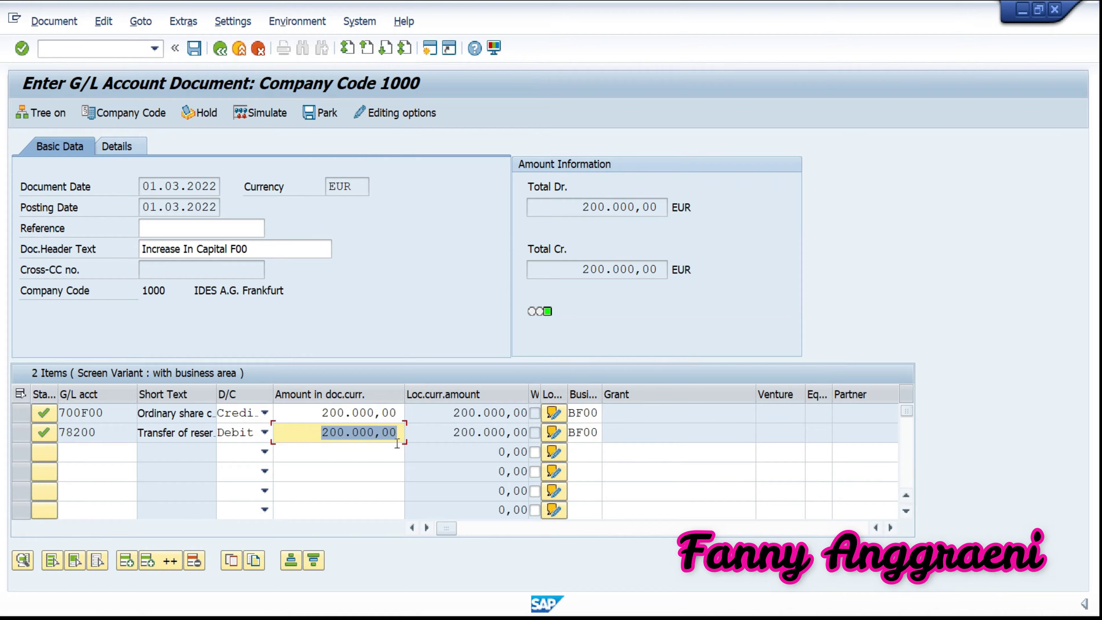
key("BackSpace")
type("20000")
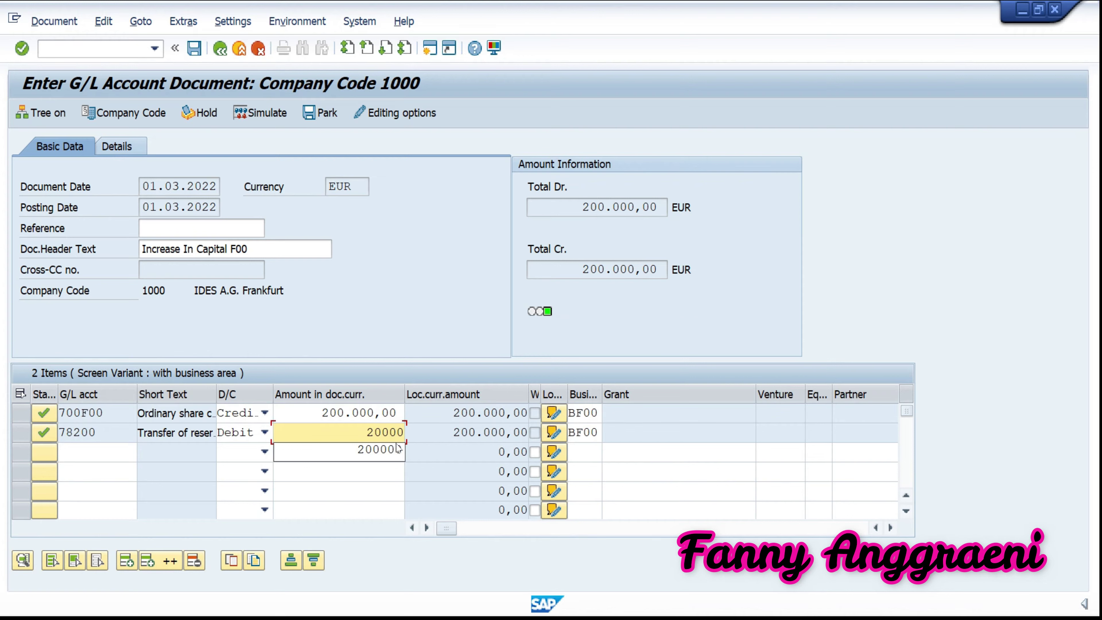
key("Return")
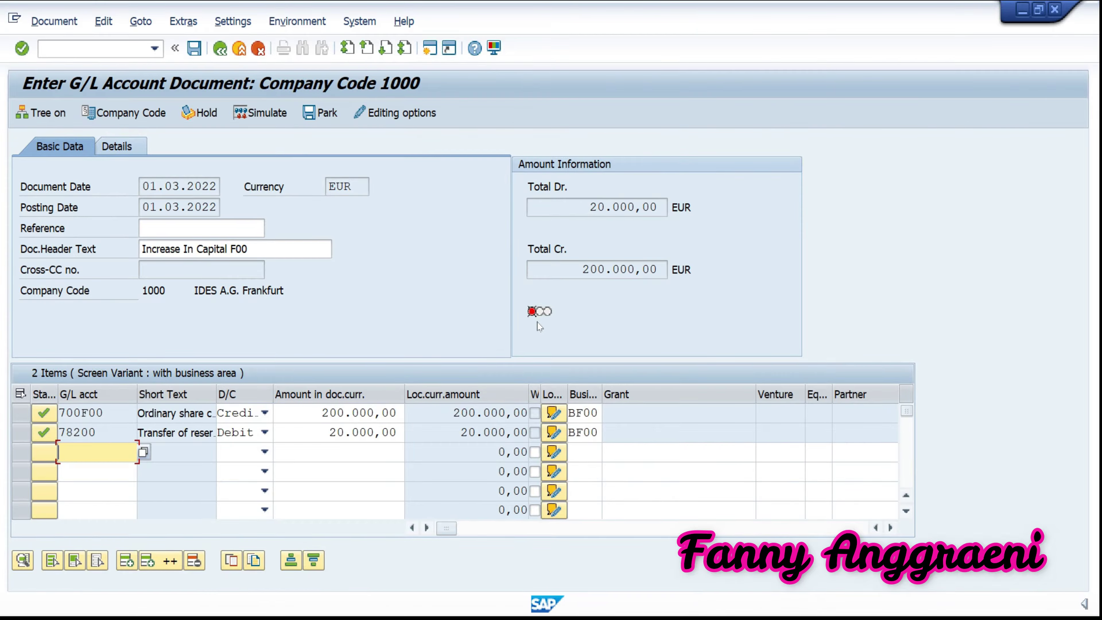
Set the amount of the debit line for account 78200 to 200000 and validate the entries.
left_click(360, 434)
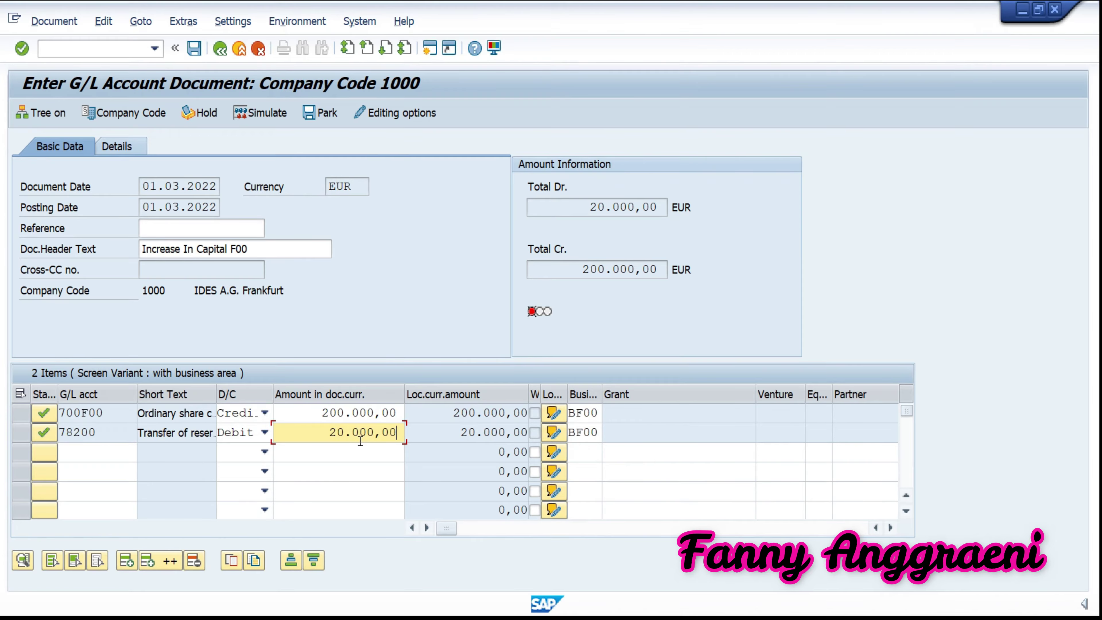
key("BackSpace")
key("BackSpace")
key("BackSpace")
key("BackSpace")
key("BackSpace")
key("BackSpace")
key("BackSpace")
key("BackSpace")
type("00000")
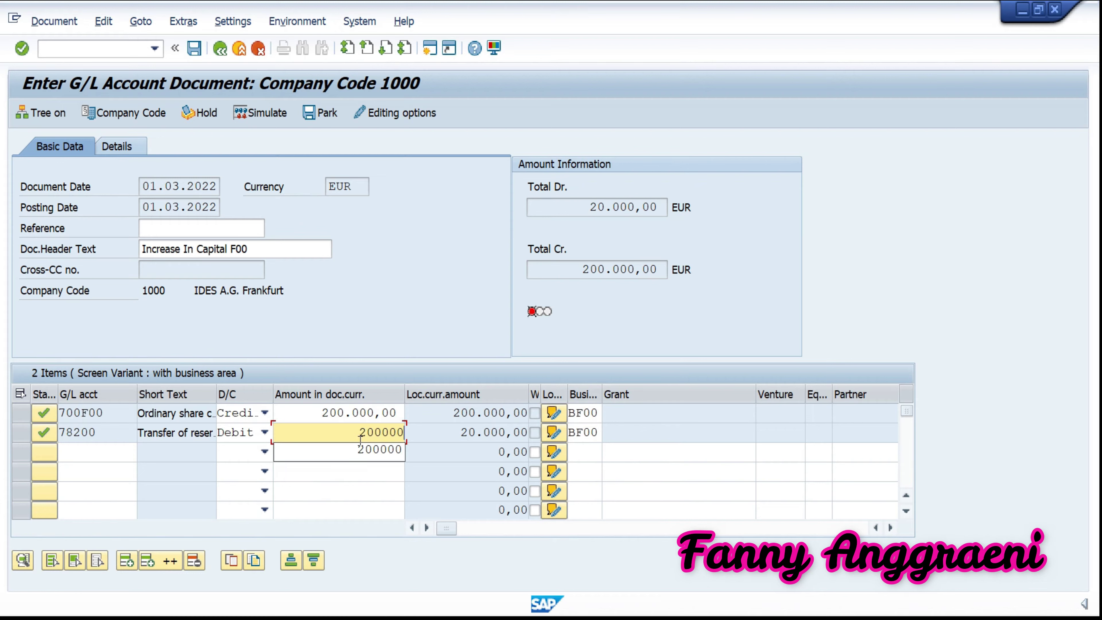
left_click(362, 445)
key("Return")
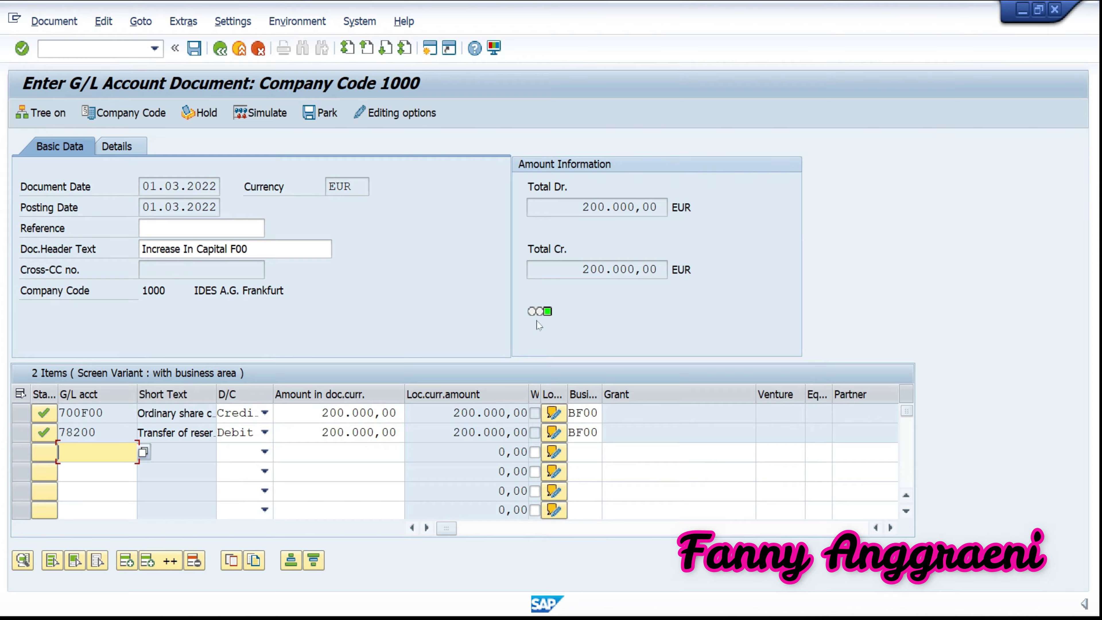
Post the G/L account document for the capital increase.
mouse_move(538, 324)
left_click(53, 21)
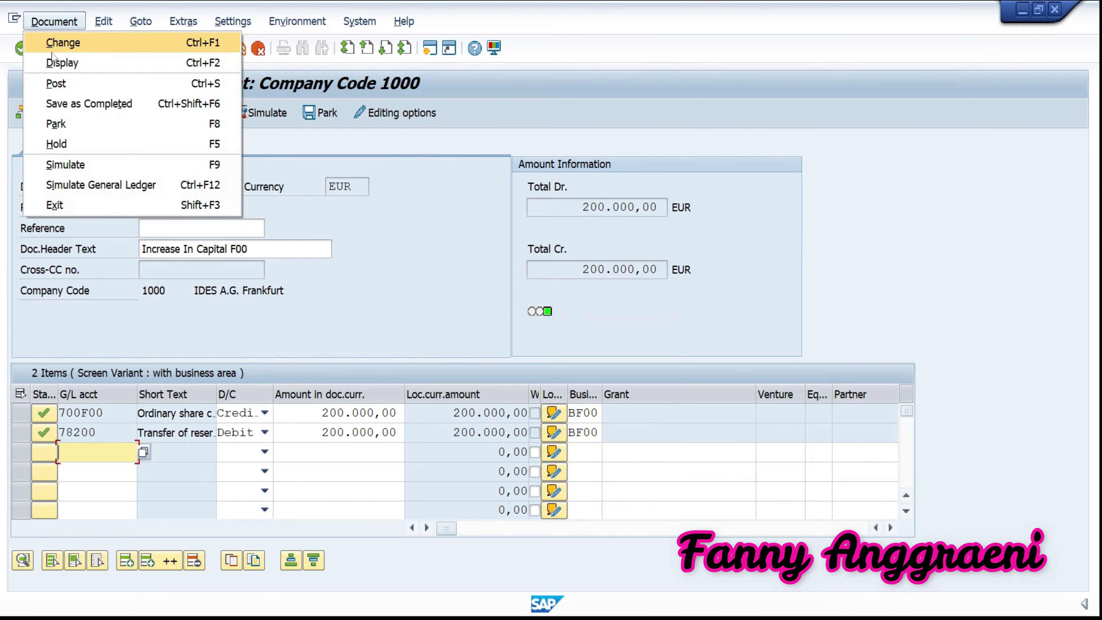
left_click(304, 145)
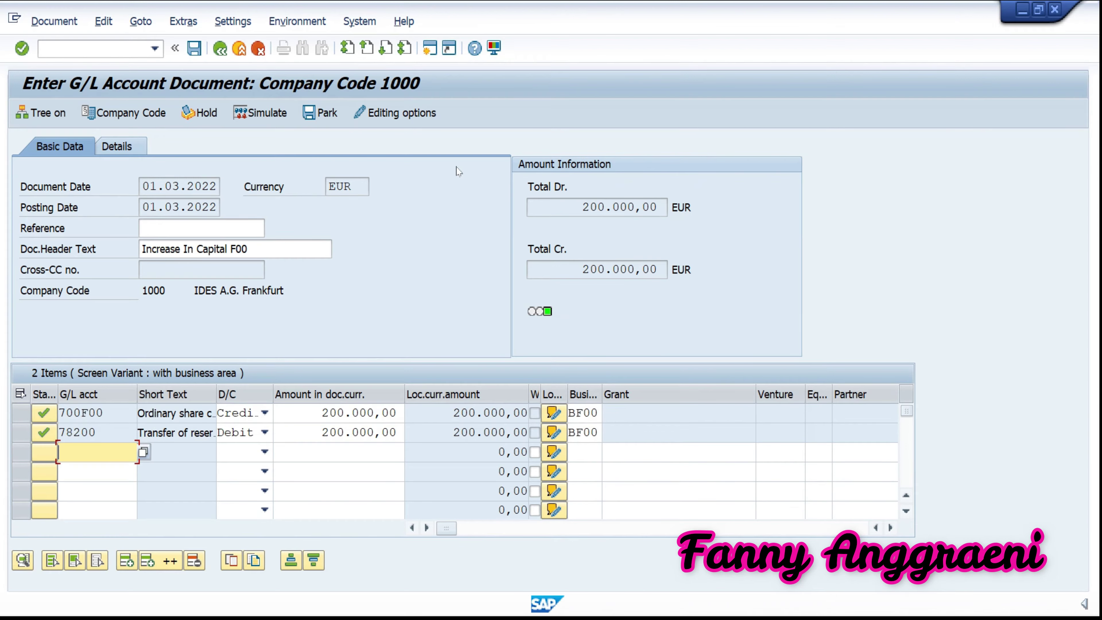
left_click(194, 48)
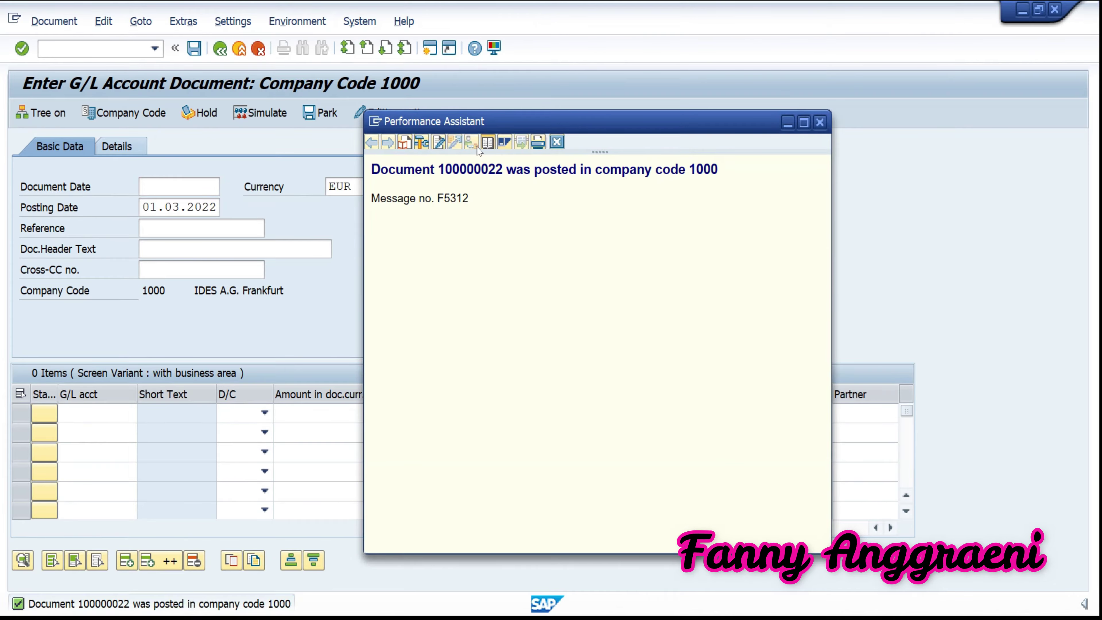
Record the posted document number in the sticky note as Accounting Document Ex 7 Task 1 and close the message details.
left_click_drag(502, 170, 440, 171)
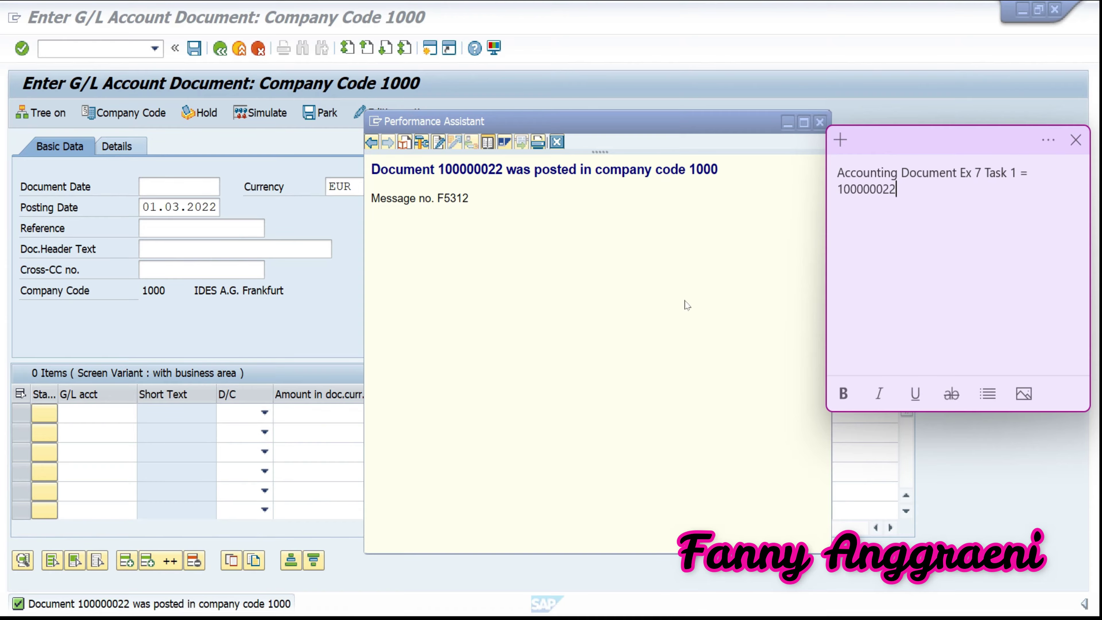
left_click(821, 123)
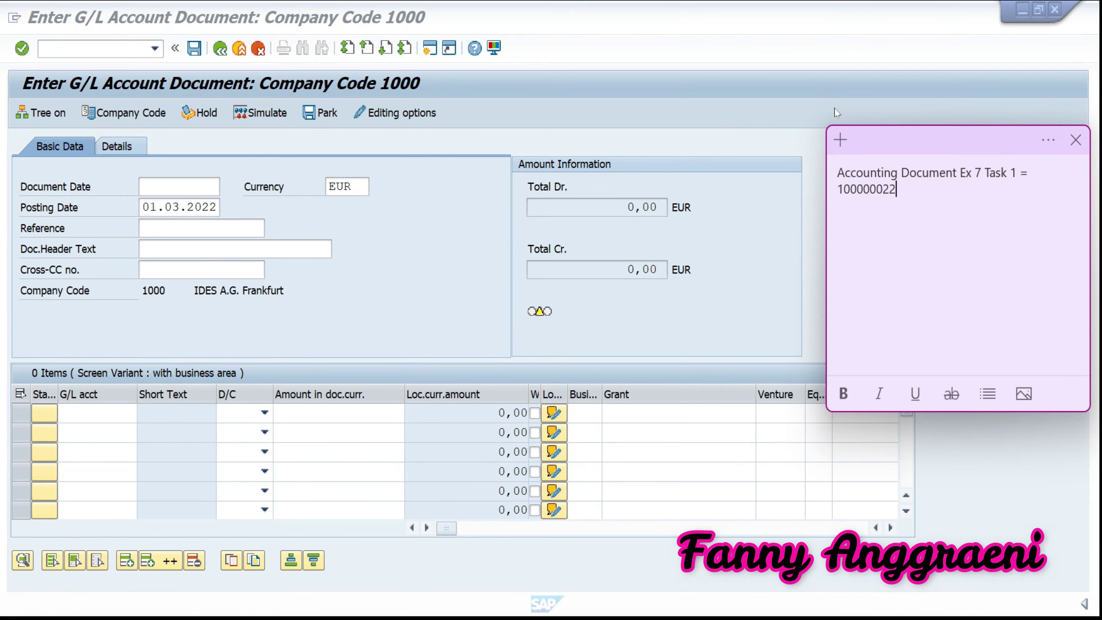
left_click(837, 110)
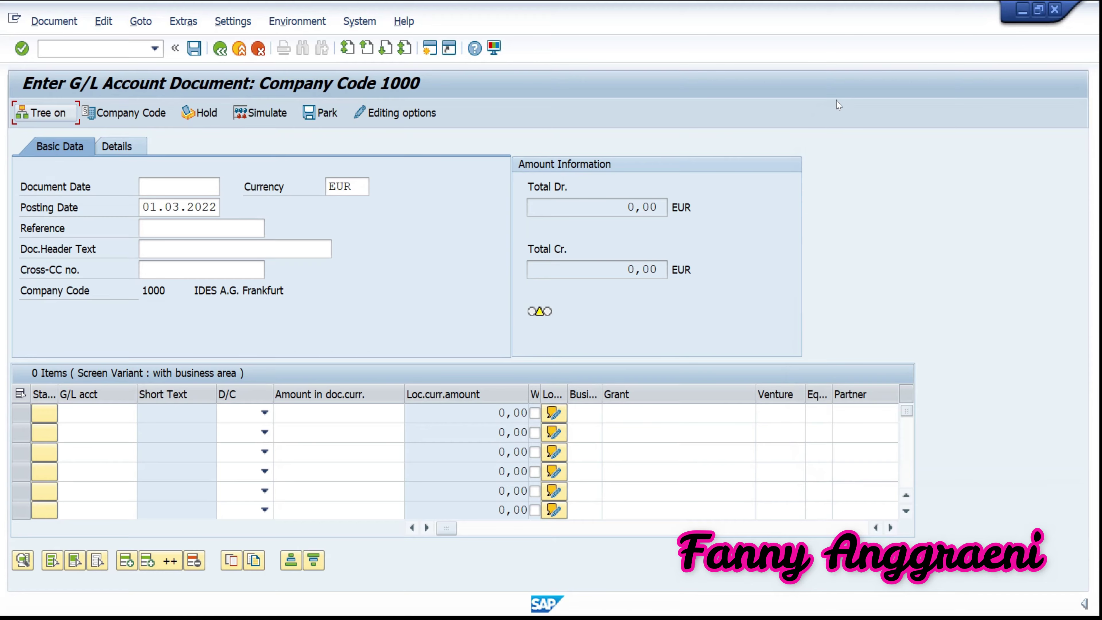
Display the posted document and examine the accounts, amounts and posting keys of its two line items.
left_click(50, 21)
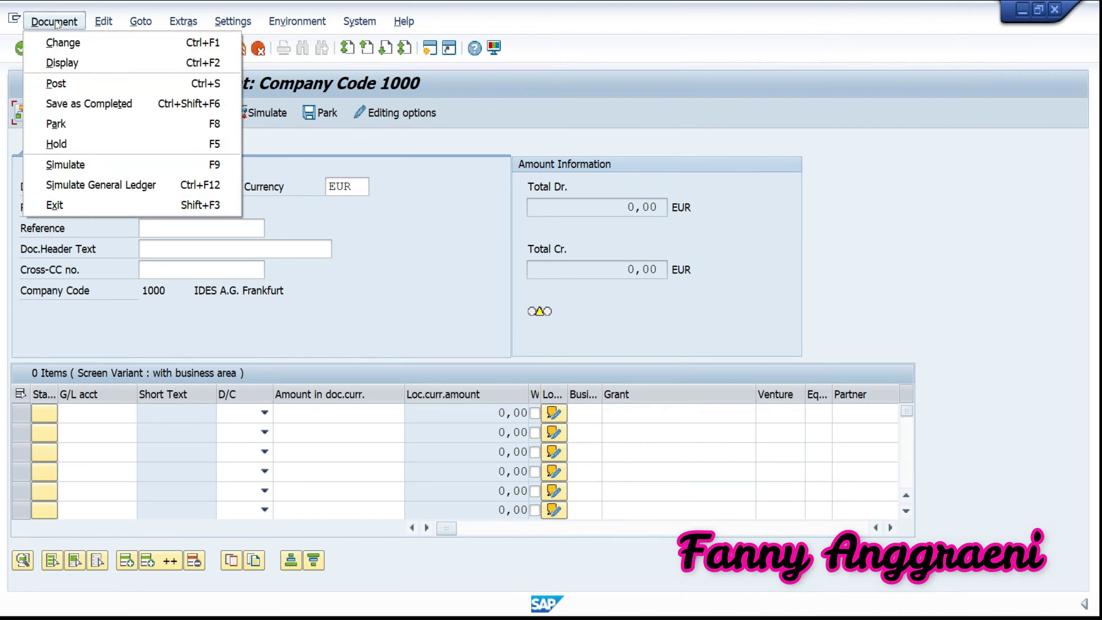
left_click(60, 63)
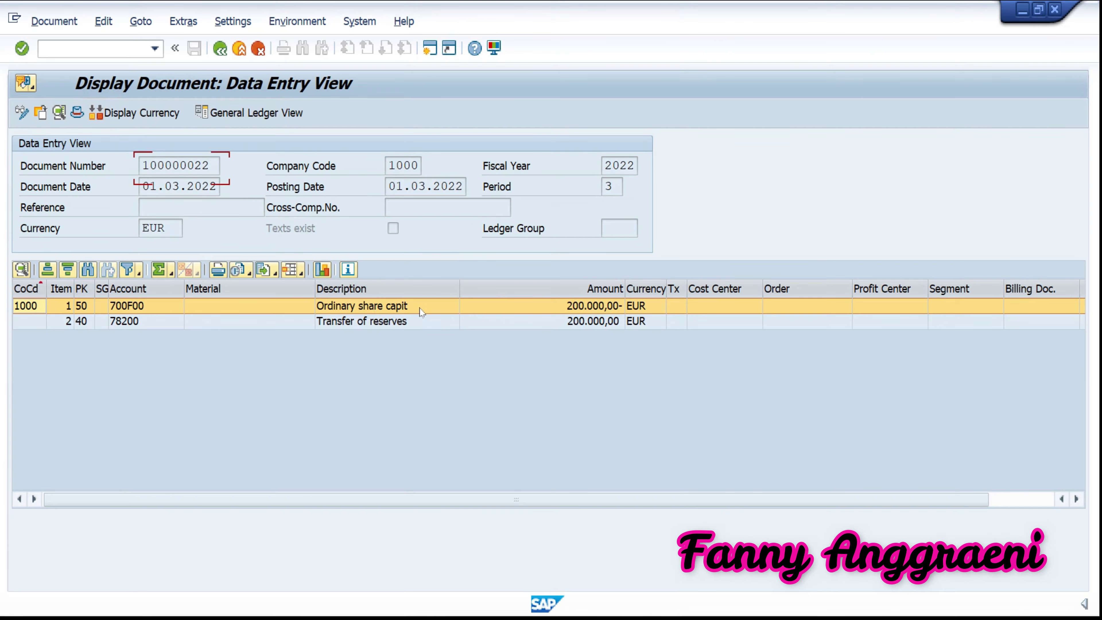
left_click(621, 315)
left_click(410, 326)
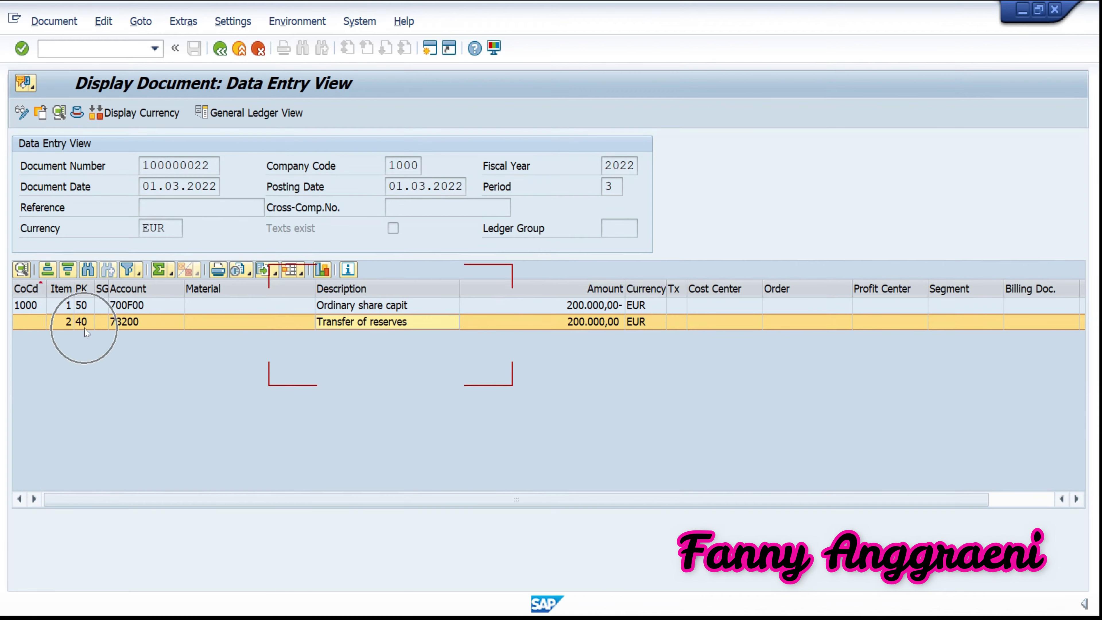
left_click(80, 307)
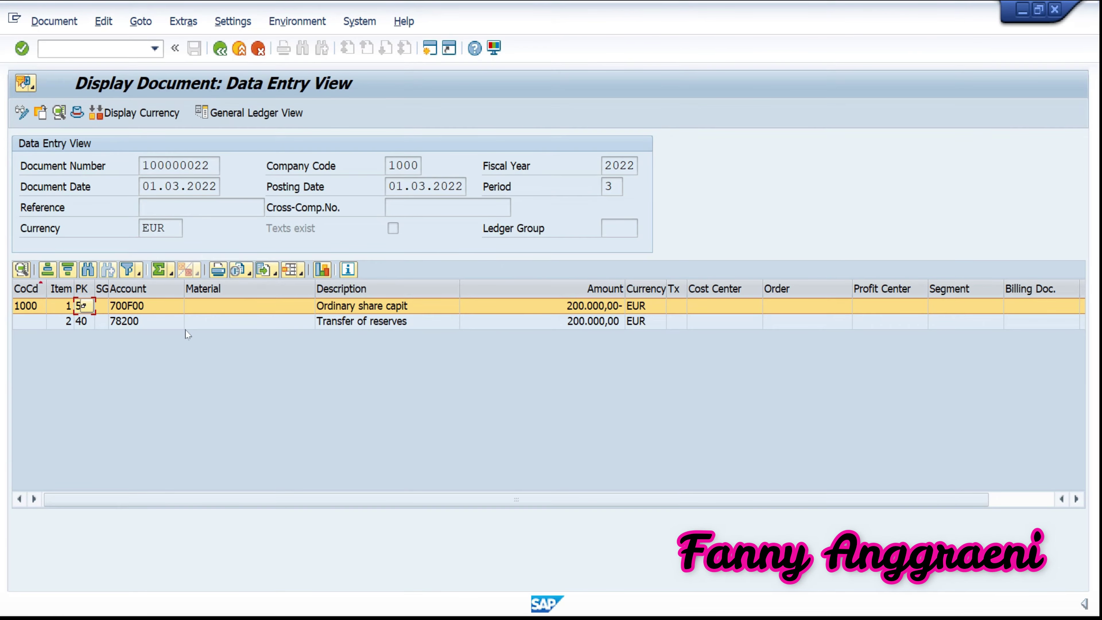
left_click(84, 321)
left_click(80, 306)
Return to SAP Easy Access and open FS10N - Display Balances from the General Ledger account transactions.
left_click(108, 47)
type("/n")
key("Return")
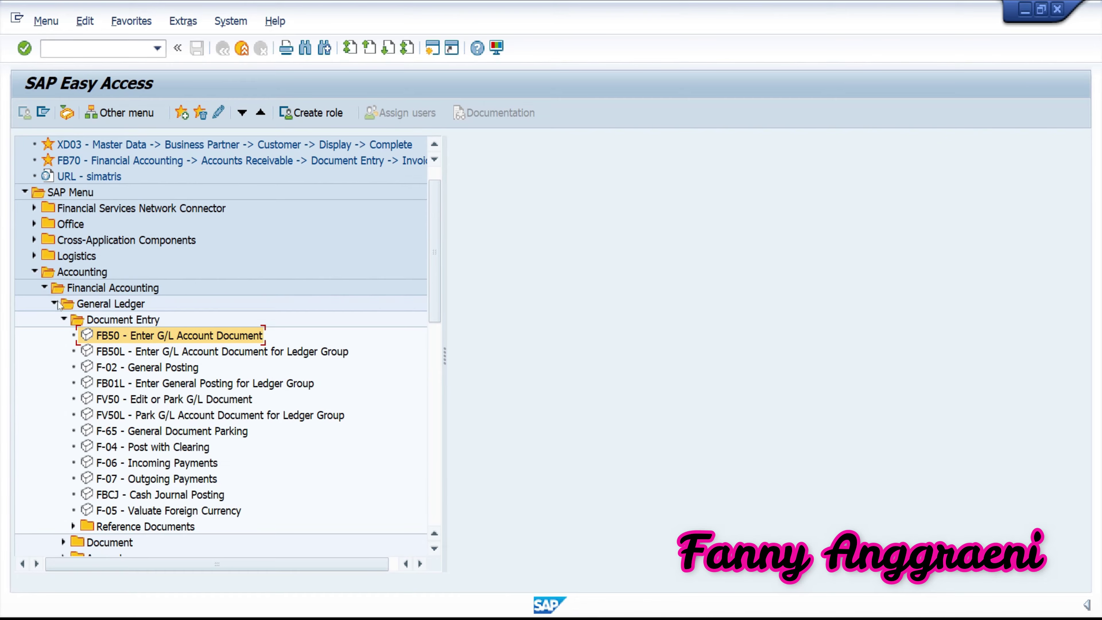
left_click(64, 320)
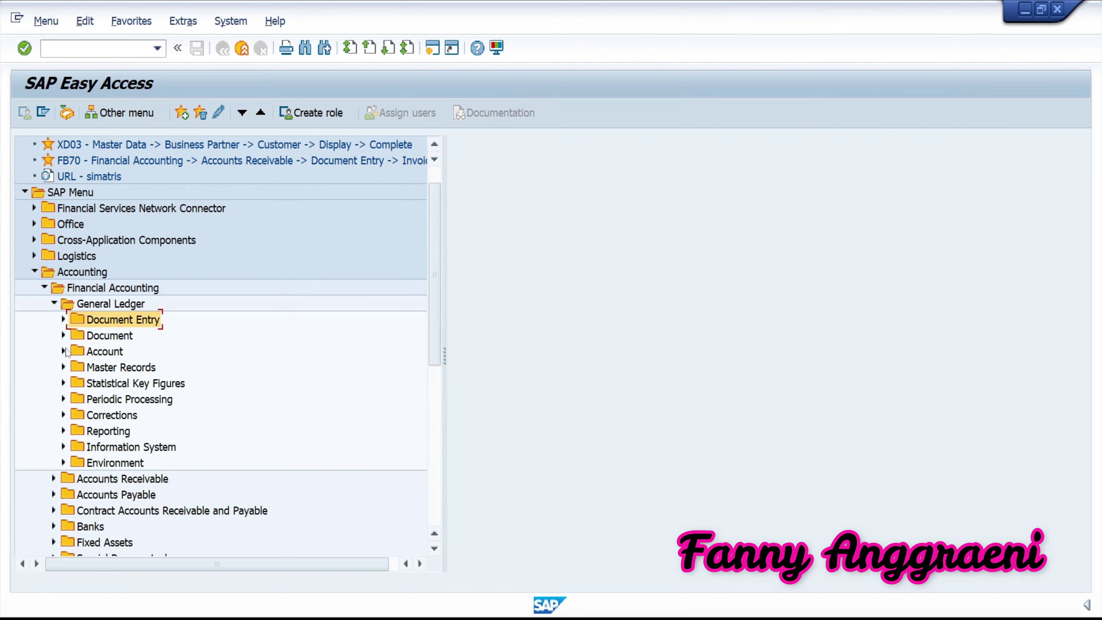
left_click(64, 352)
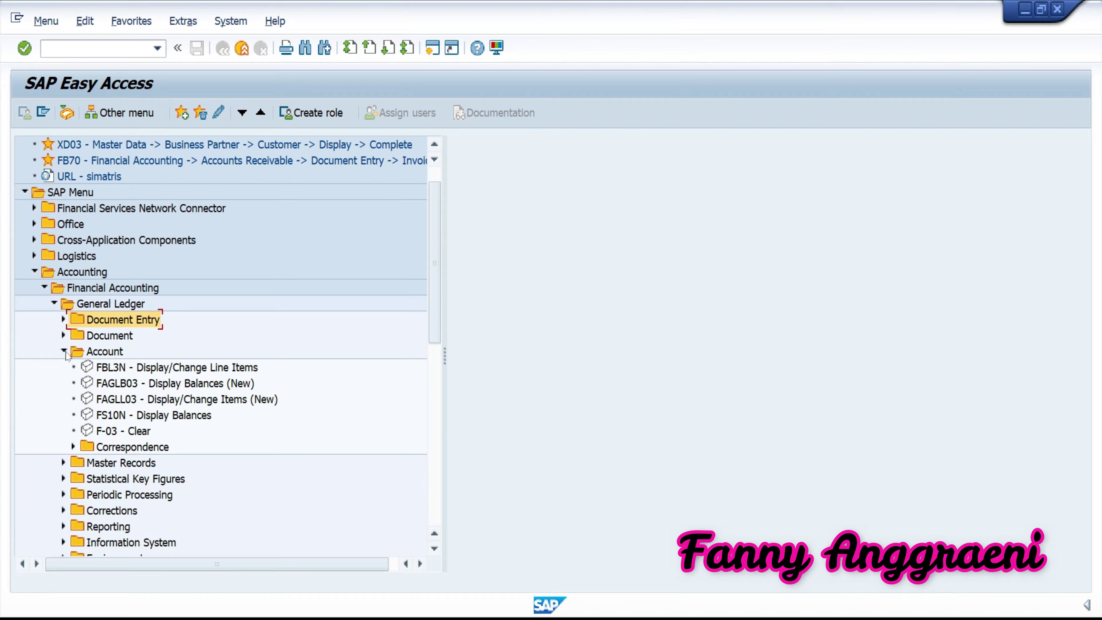
left_click(123, 416)
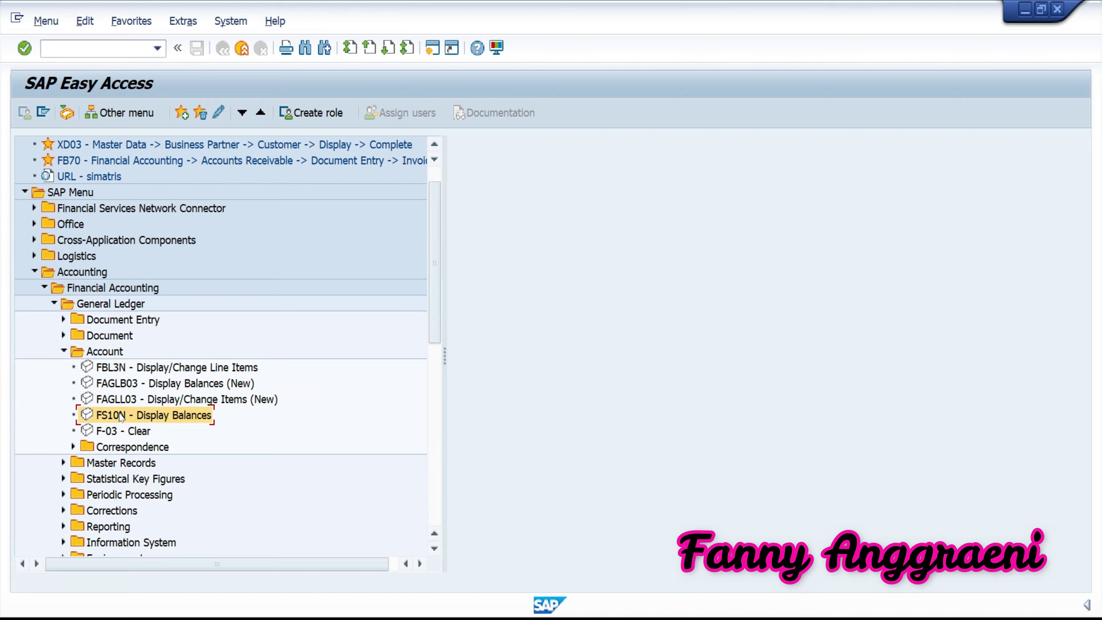
double_click(149, 415)
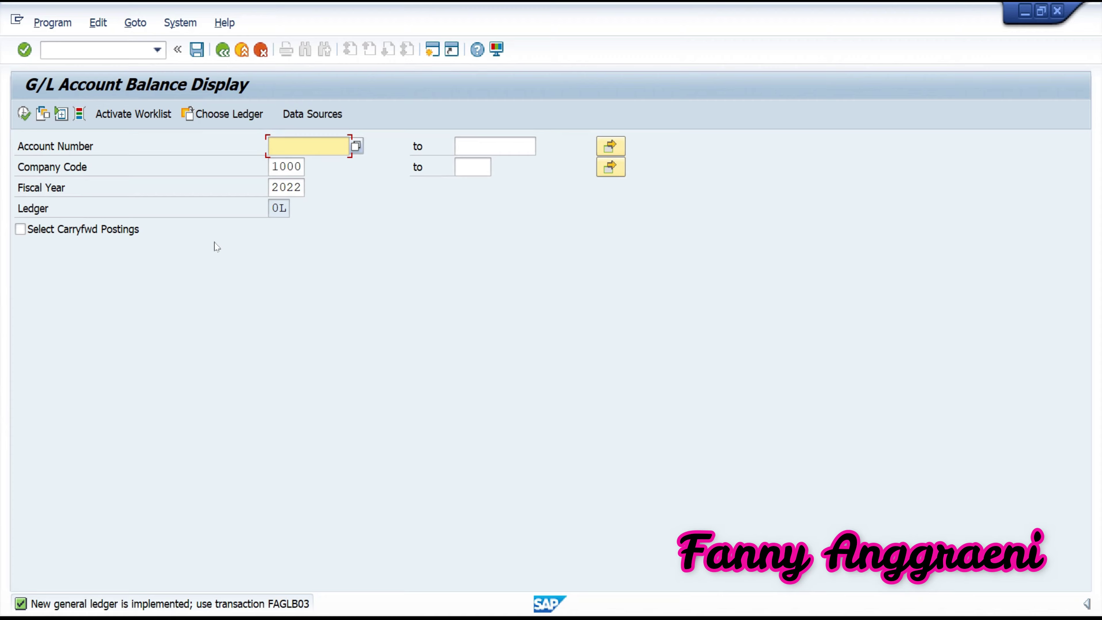
Display the balances of account 78200 for company code 1000 and fiscal year 2022, restricted to business area BF00.
type("78200")
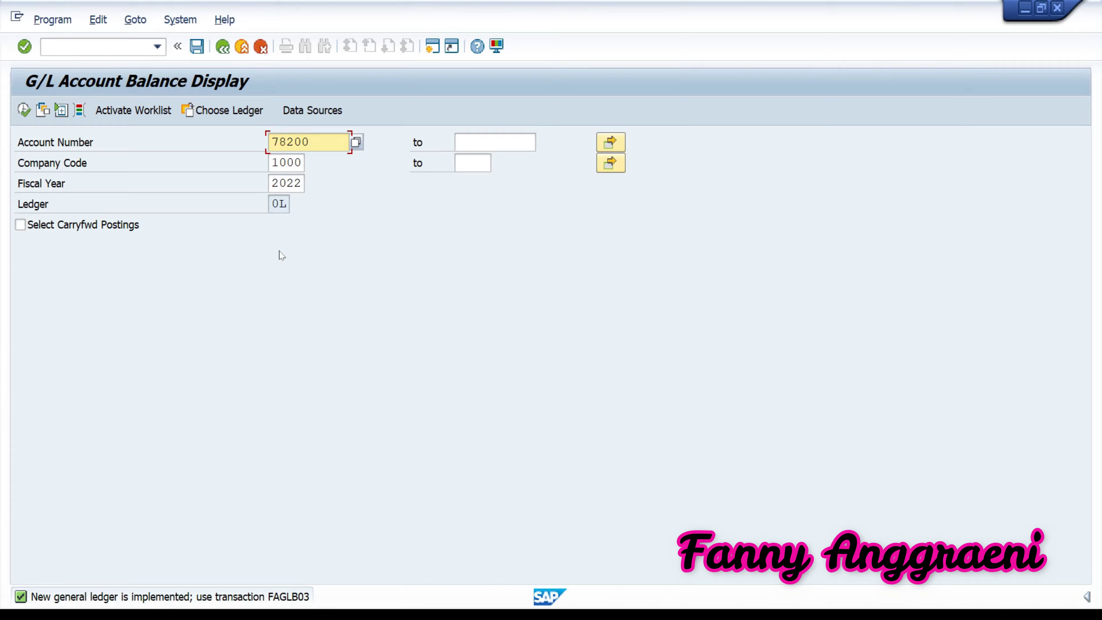
left_click(79, 111)
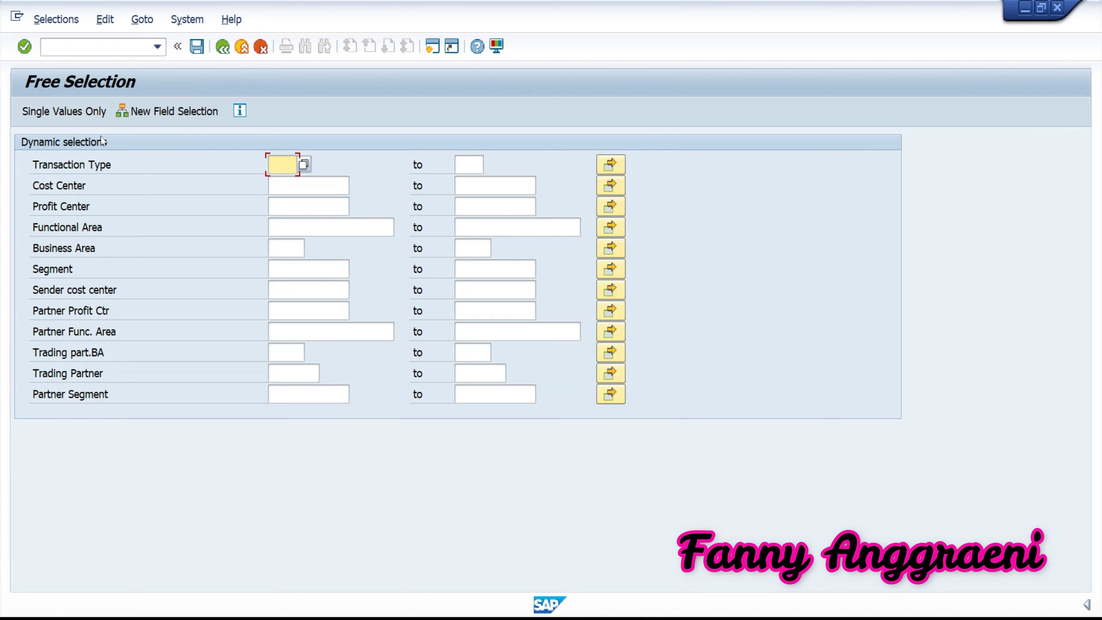
left_click(286, 246)
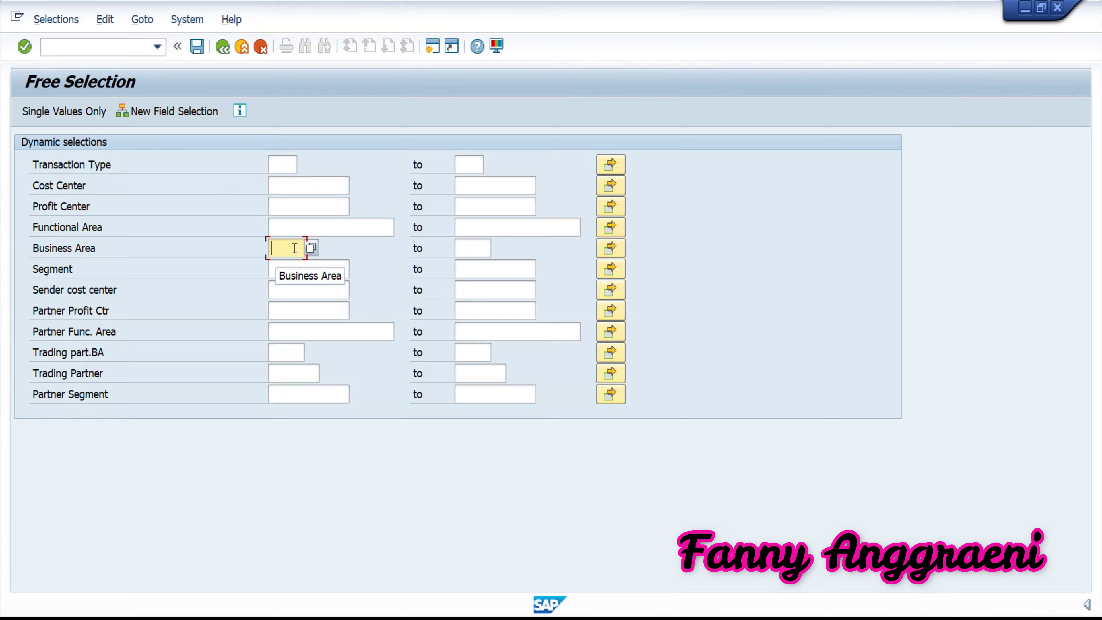
type("BF00")
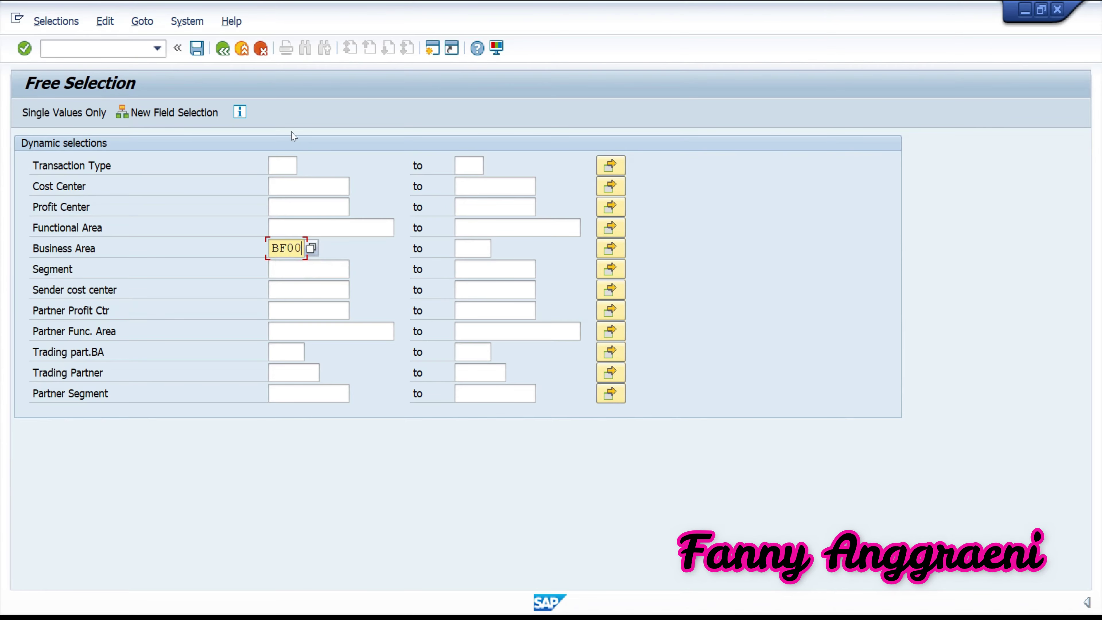
left_click(224, 53)
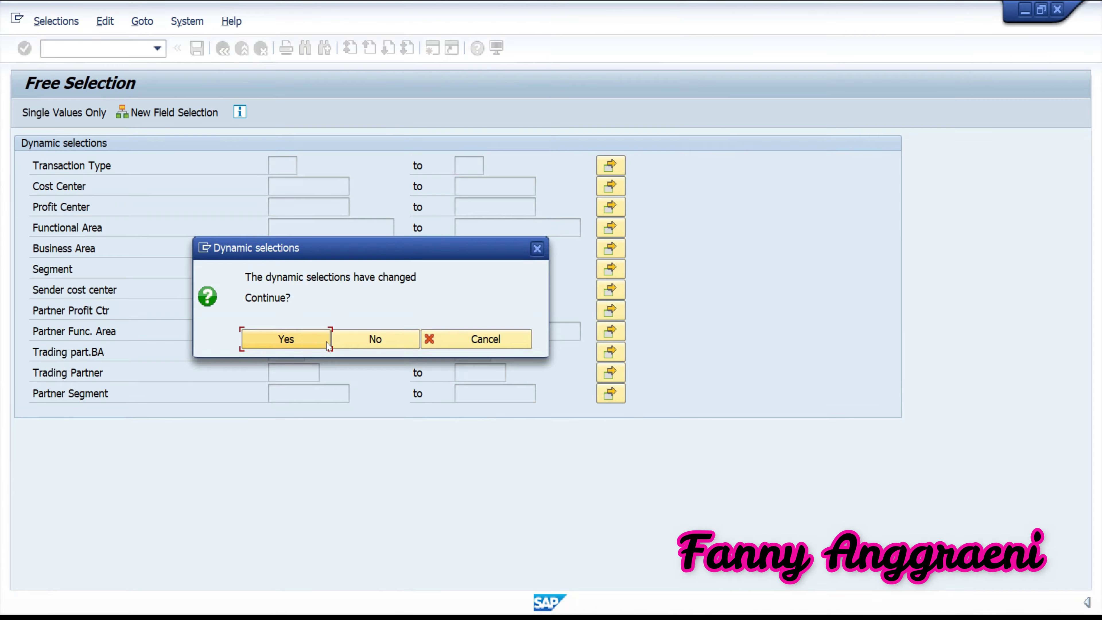
left_click(305, 343)
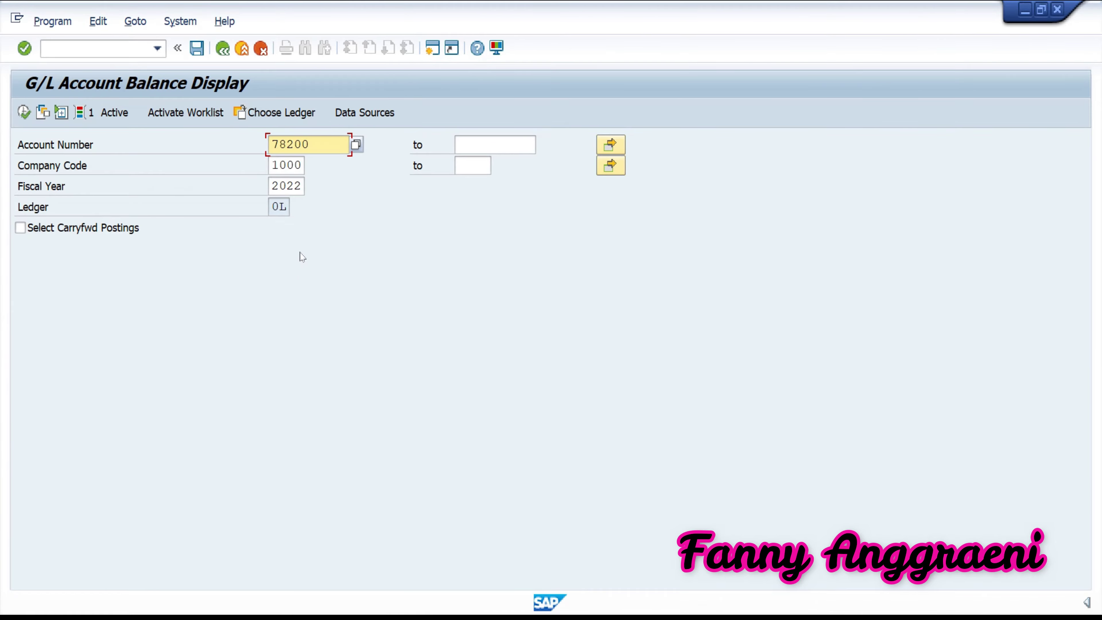
left_click(24, 113)
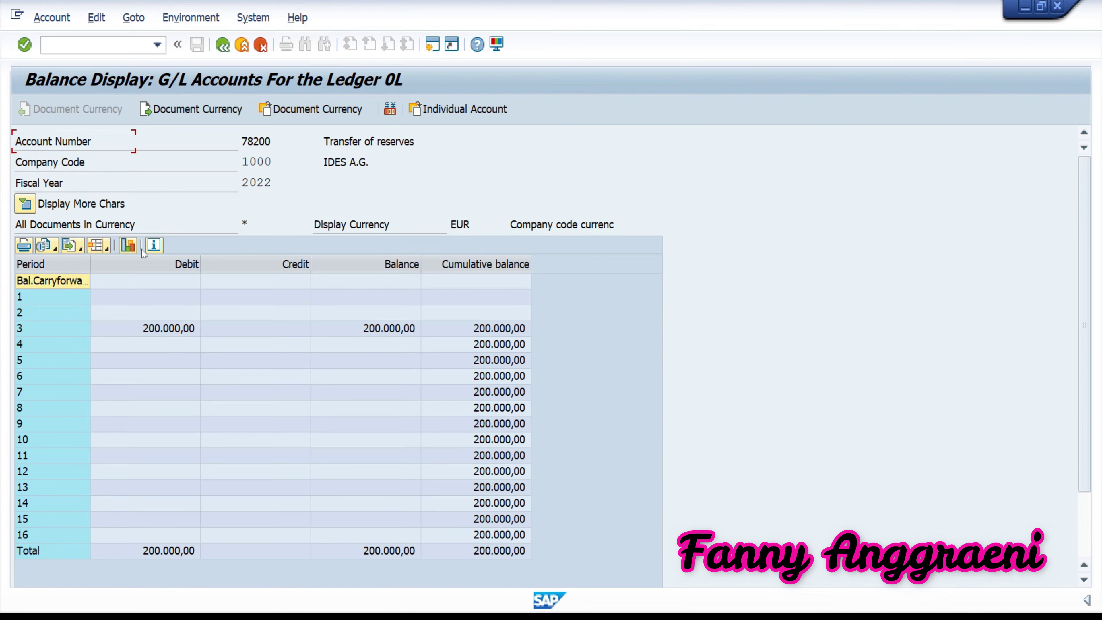
Examine the period 3 debit of account 78200 and the rows for periods 1 to 12 and 13 to 16.
left_click(169, 330)
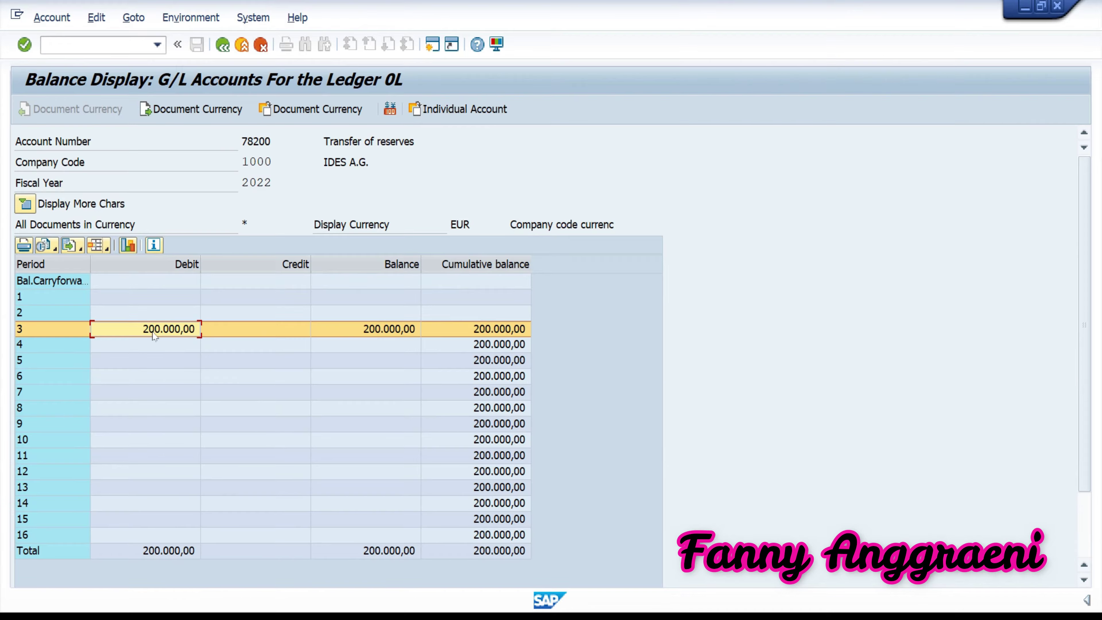
left_click(174, 264)
left_click(180, 328)
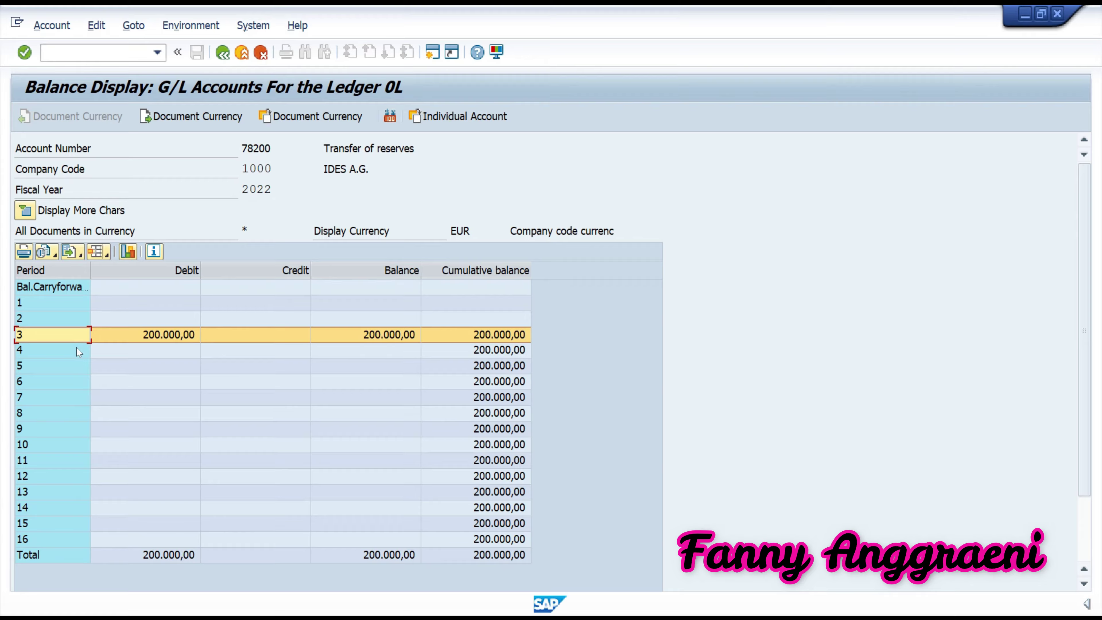
left_click(58, 303)
left_click(42, 539)
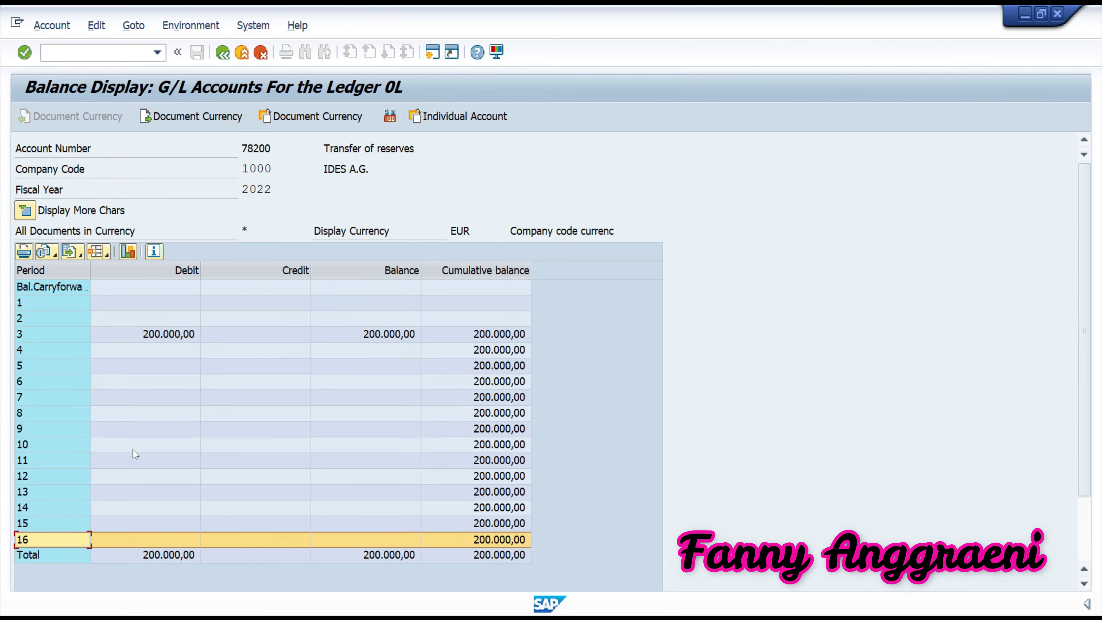
left_click(60, 301)
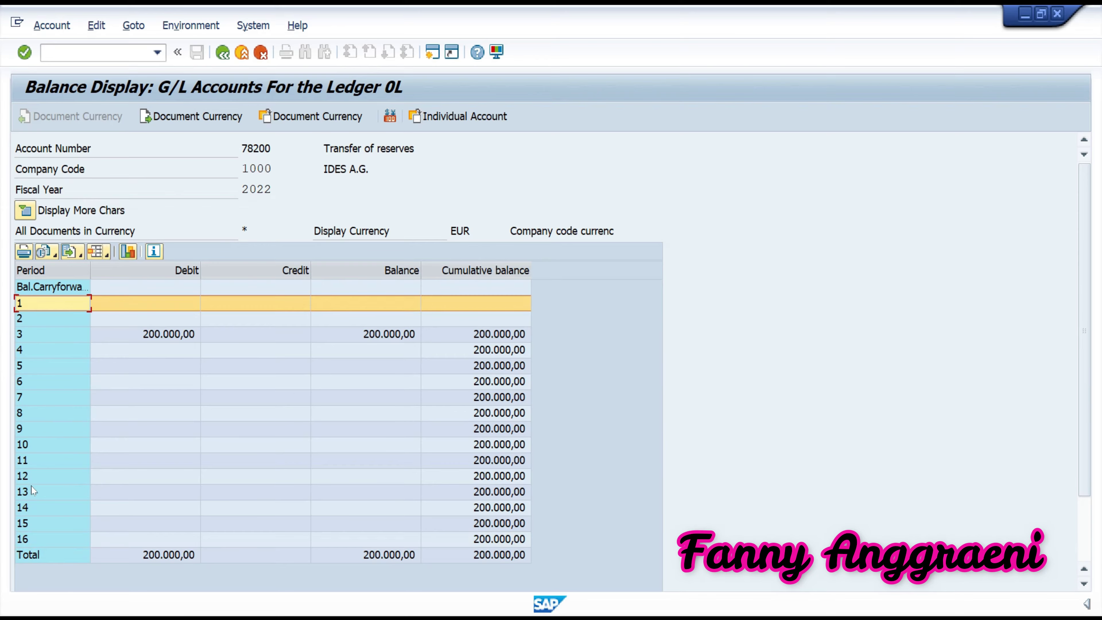
left_click(36, 477)
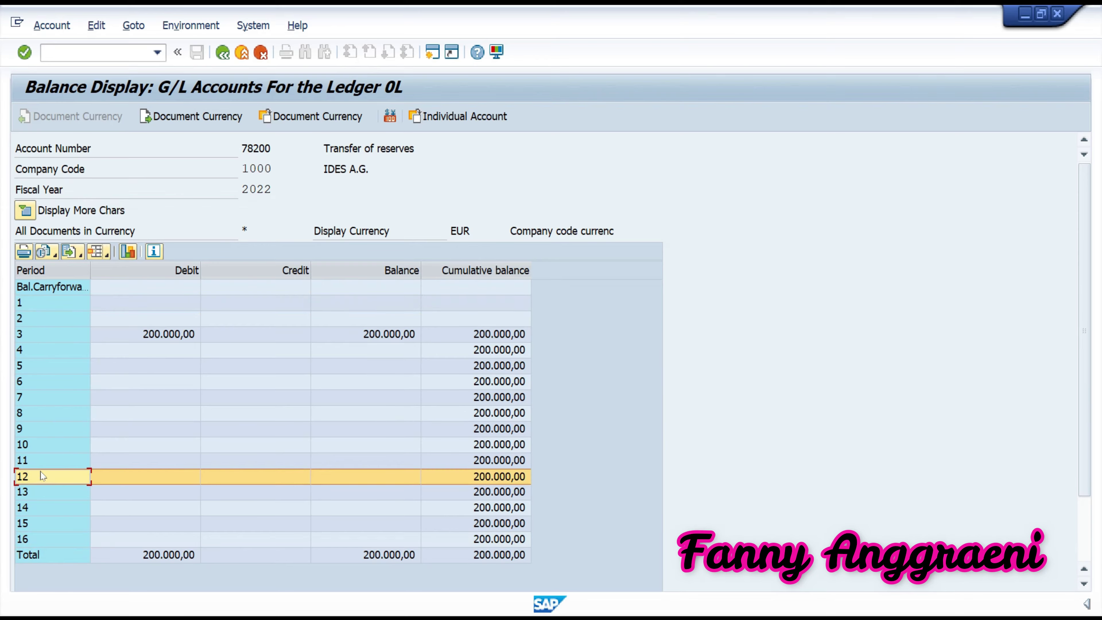
left_click(75, 301)
left_click(63, 476)
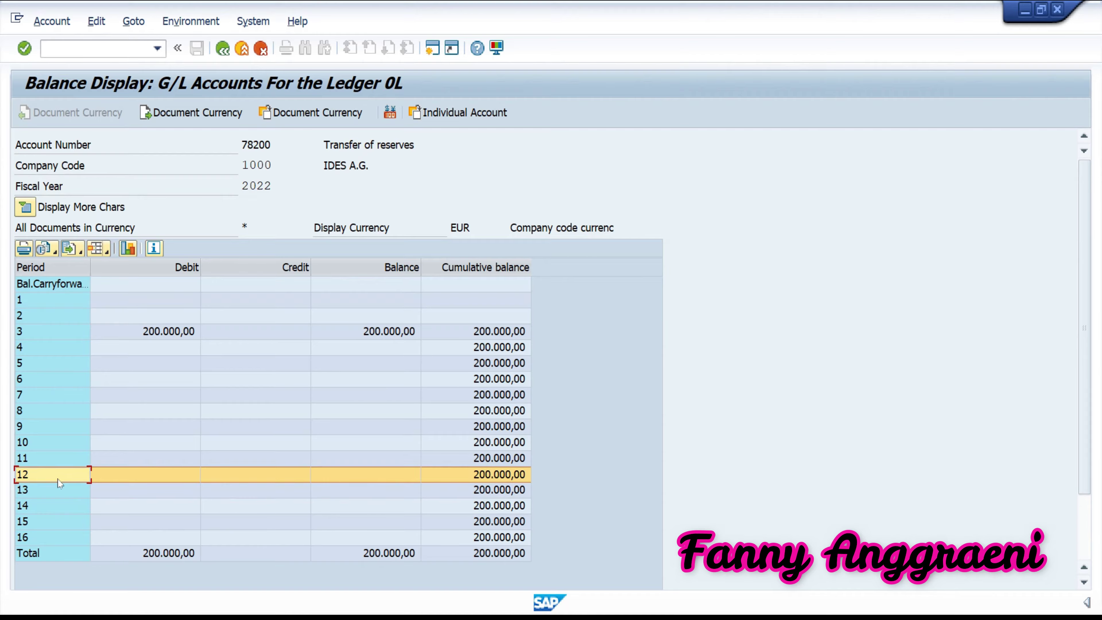
left_click(46, 491)
left_click(45, 505)
left_click(45, 521)
left_click(45, 542)
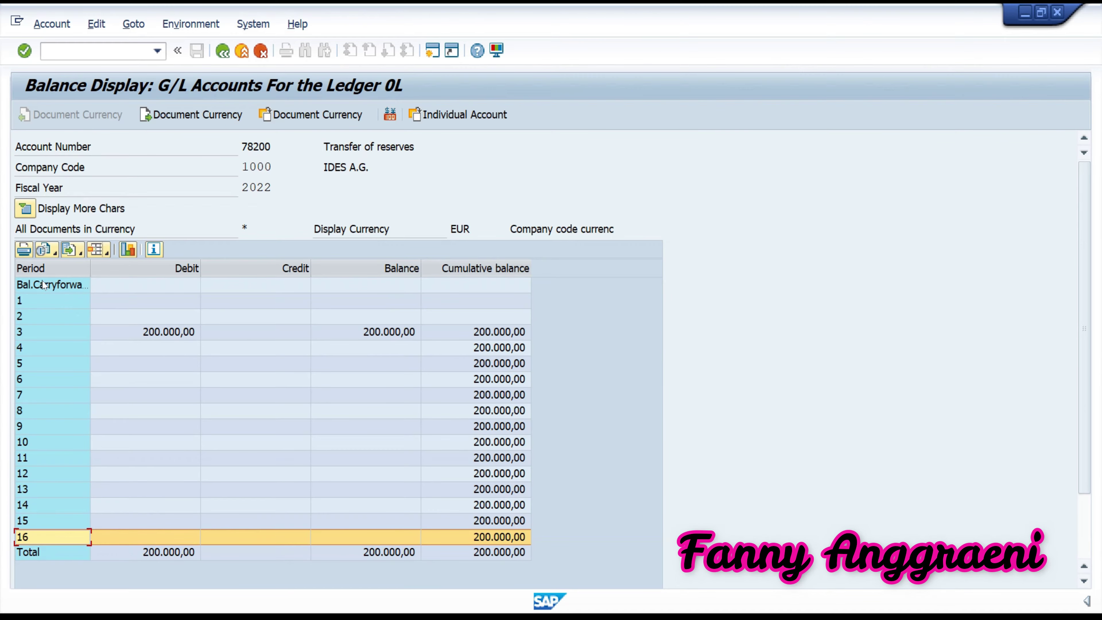
Return to the balance selection for account 78200 and remove business area BF00 from the dynamic selections.
left_click(116, 335)
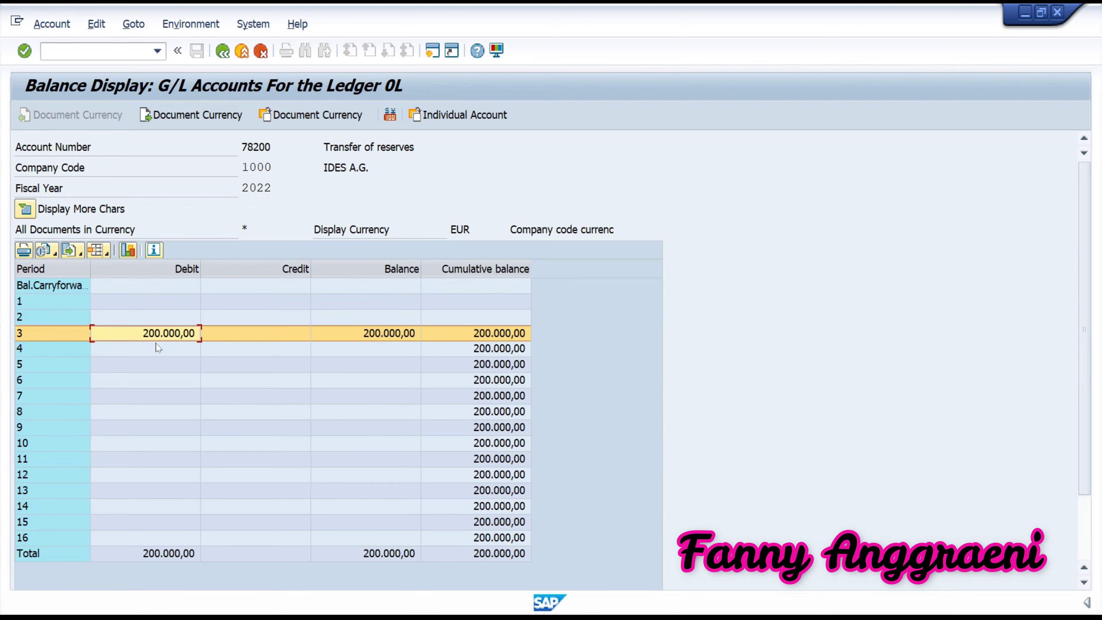
left_click(225, 54)
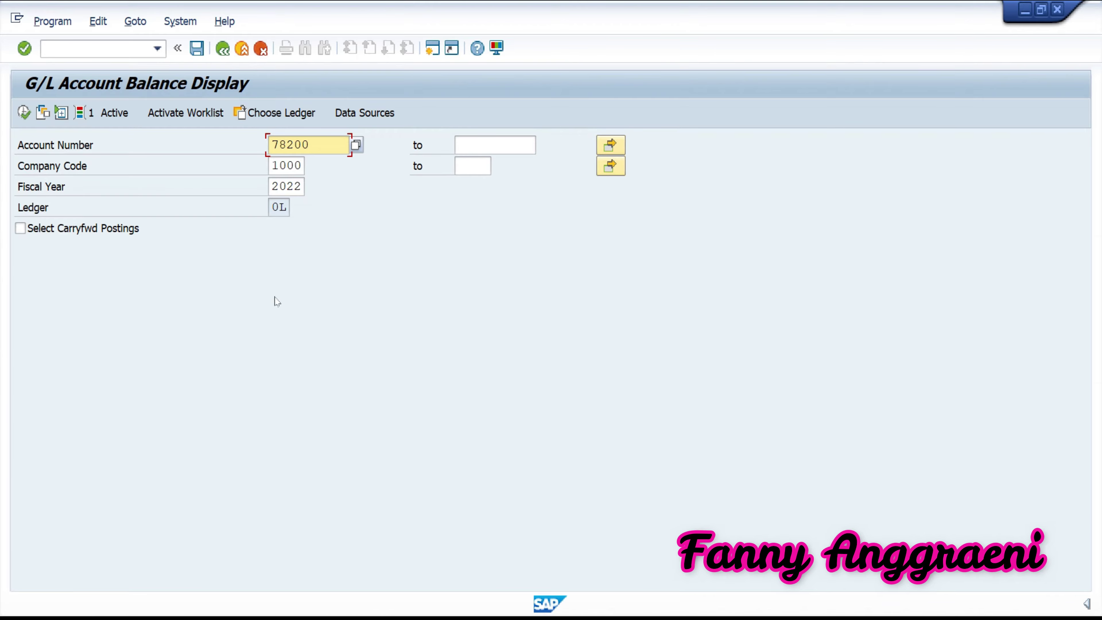
left_click(88, 114)
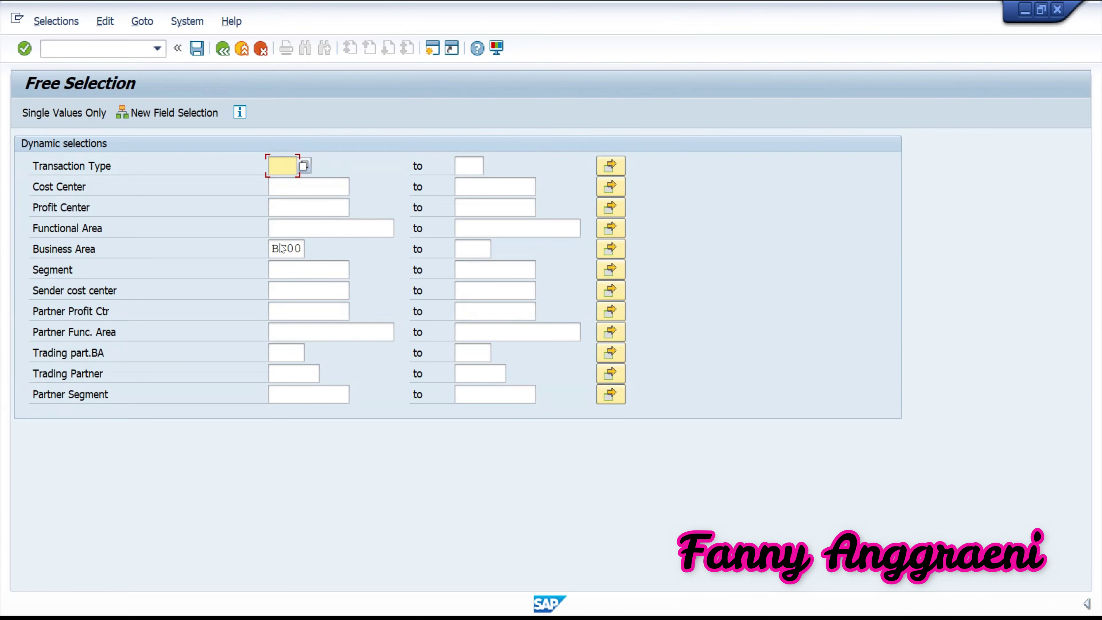
left_click_drag(272, 248, 315, 250)
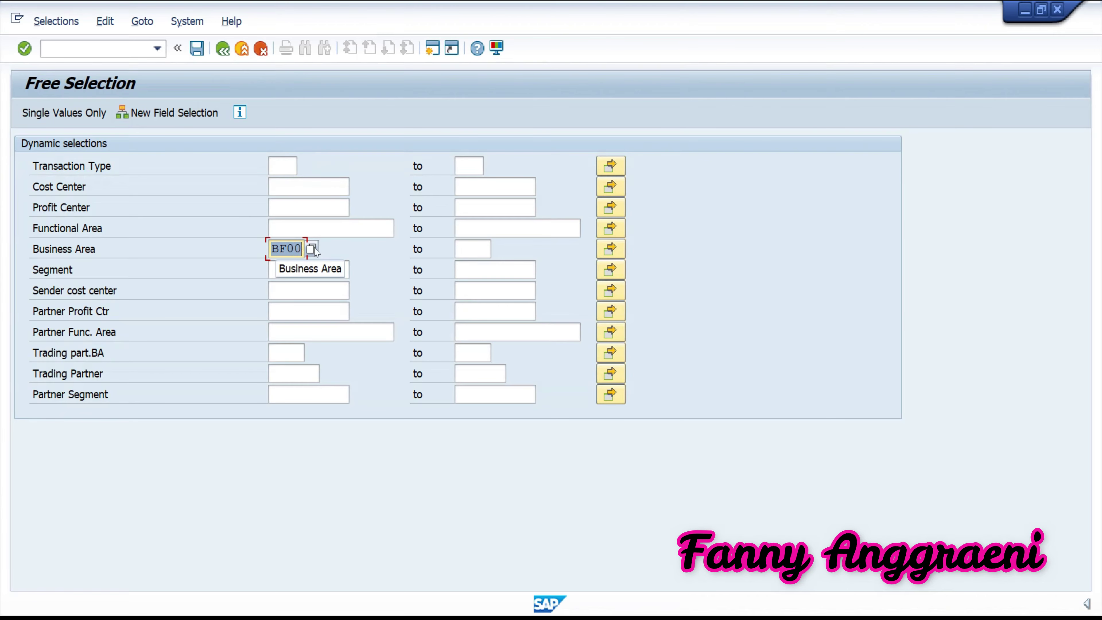
key("BackSpace")
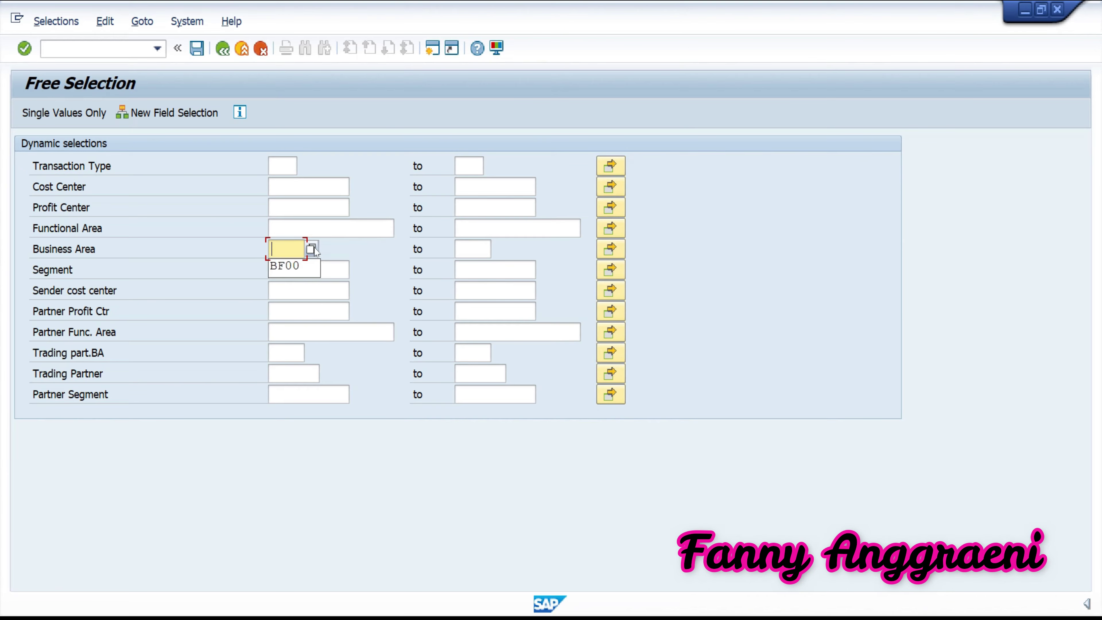
left_click(351, 250)
left_click(220, 57)
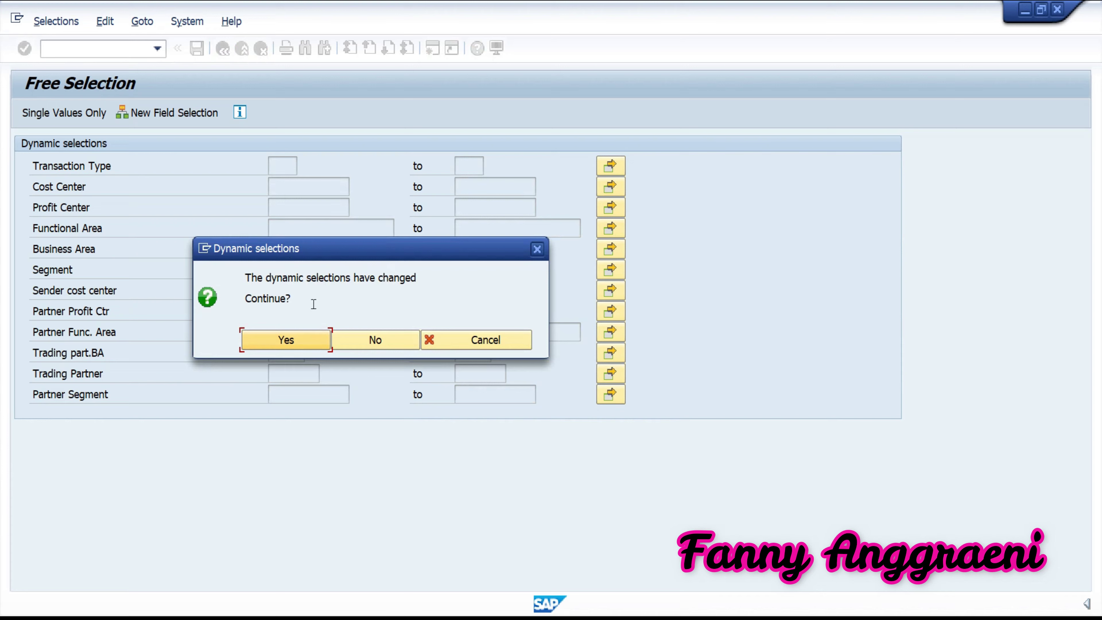
left_click(292, 342)
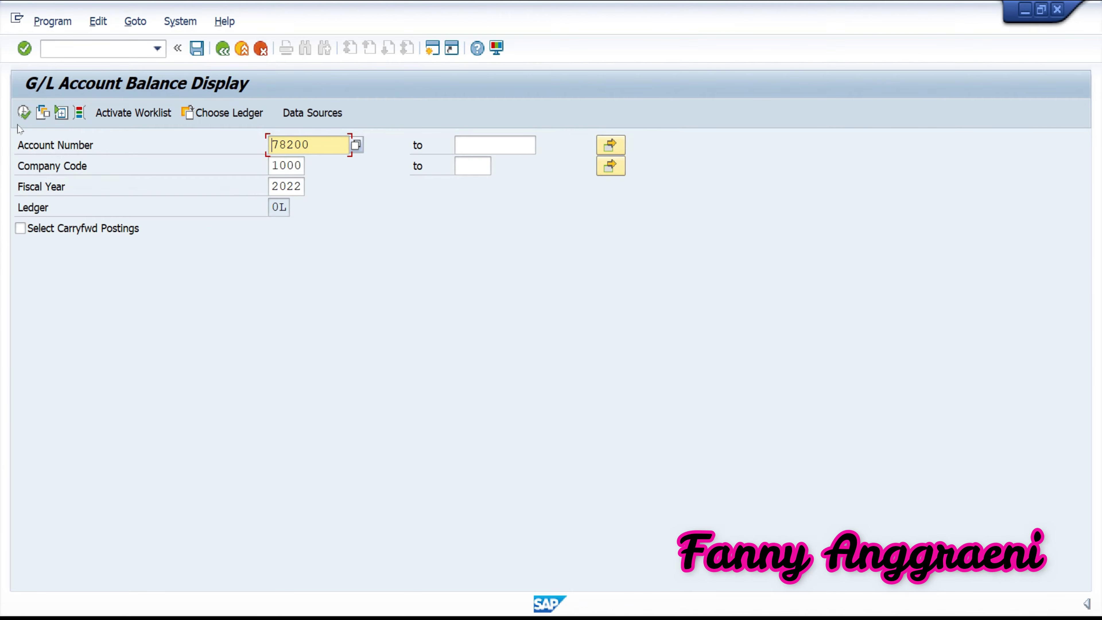
Display the balances of account 78200 without a business area restriction and examine the debits of periods 2 and 3.
left_click(24, 113)
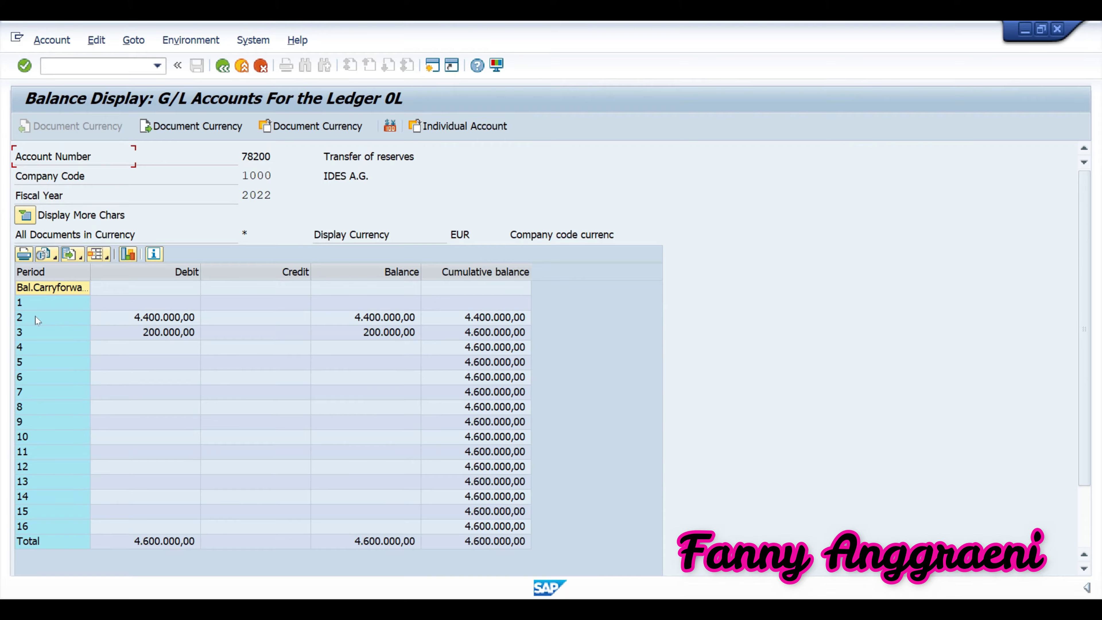
left_click(181, 318)
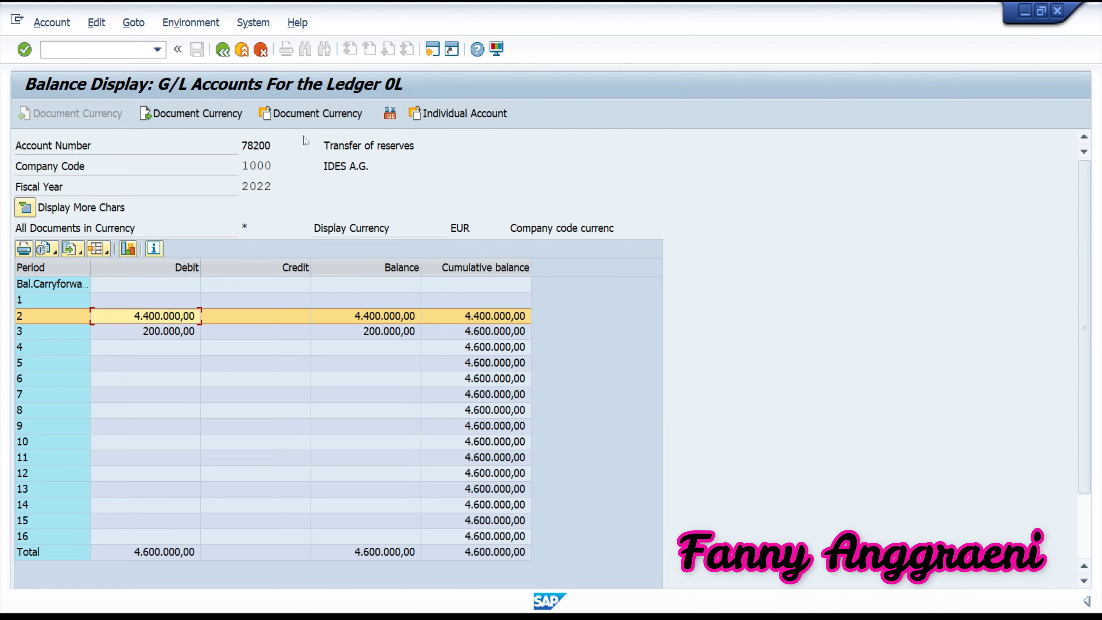
left_click(171, 328)
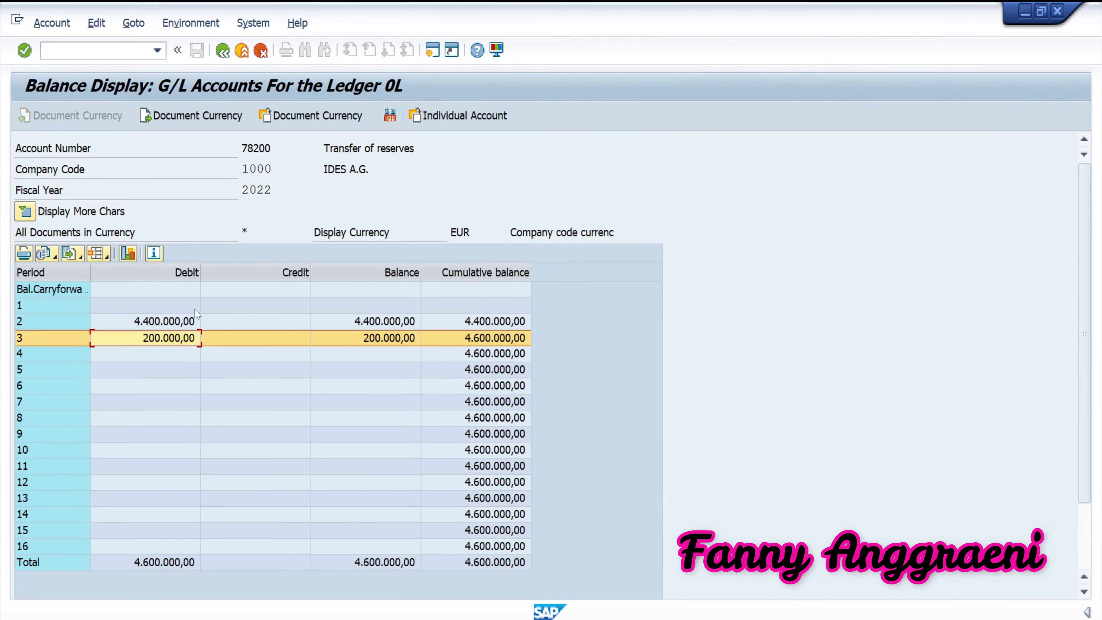
Return to SAP Easy Access and open F-02 - General Posting from the General Ledger document entry transactions.
left_click(103, 49)
type("/N")
key("Return")
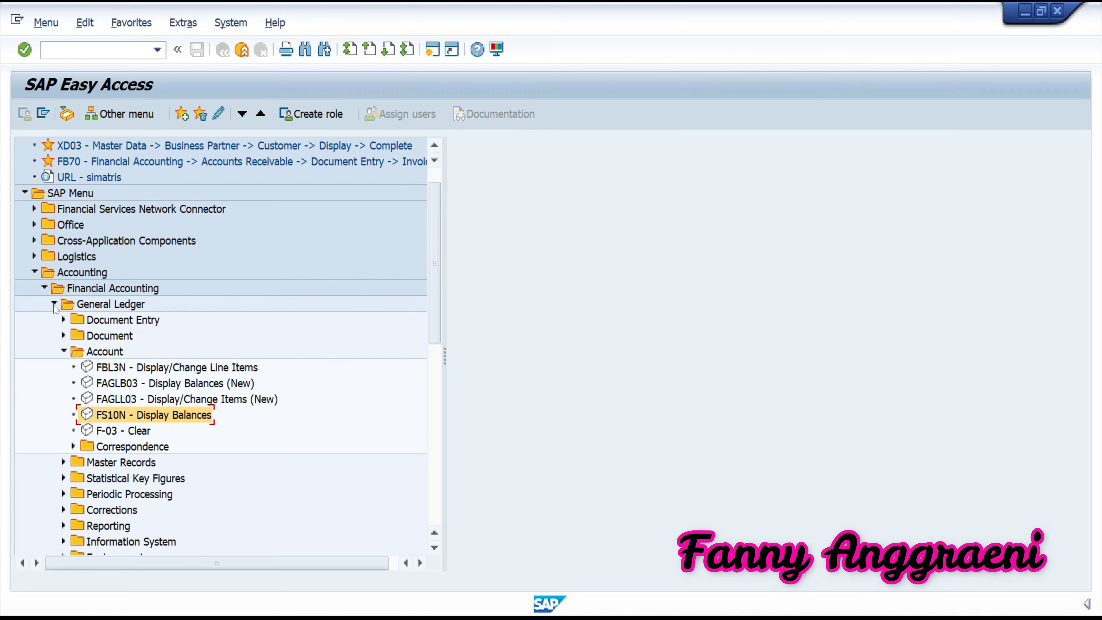
left_click(64, 351)
left_click(64, 320)
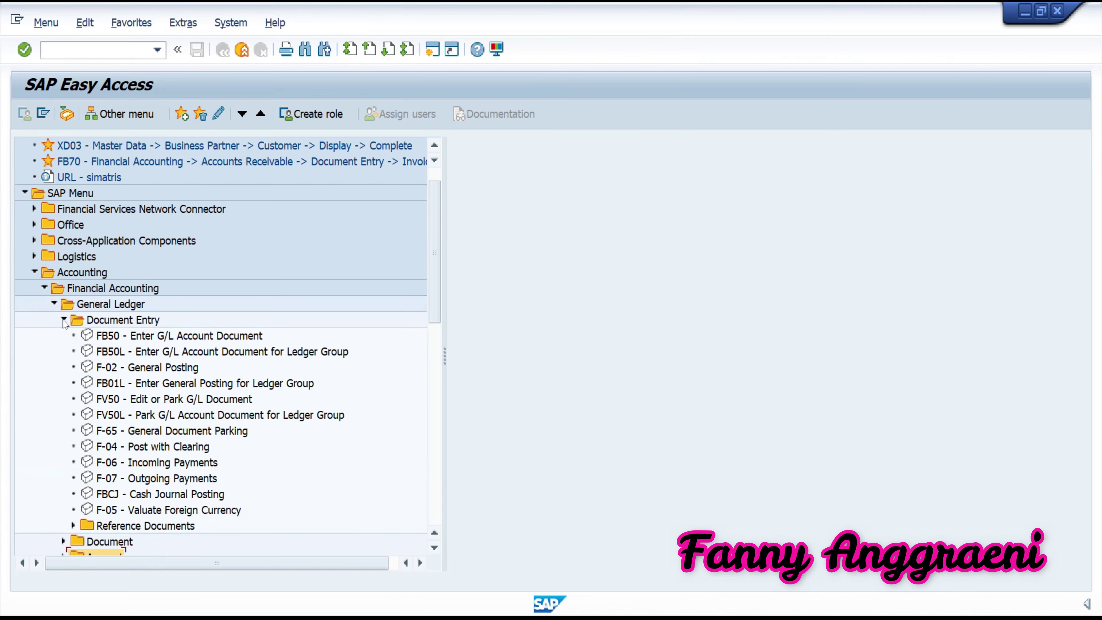
left_click(92, 369)
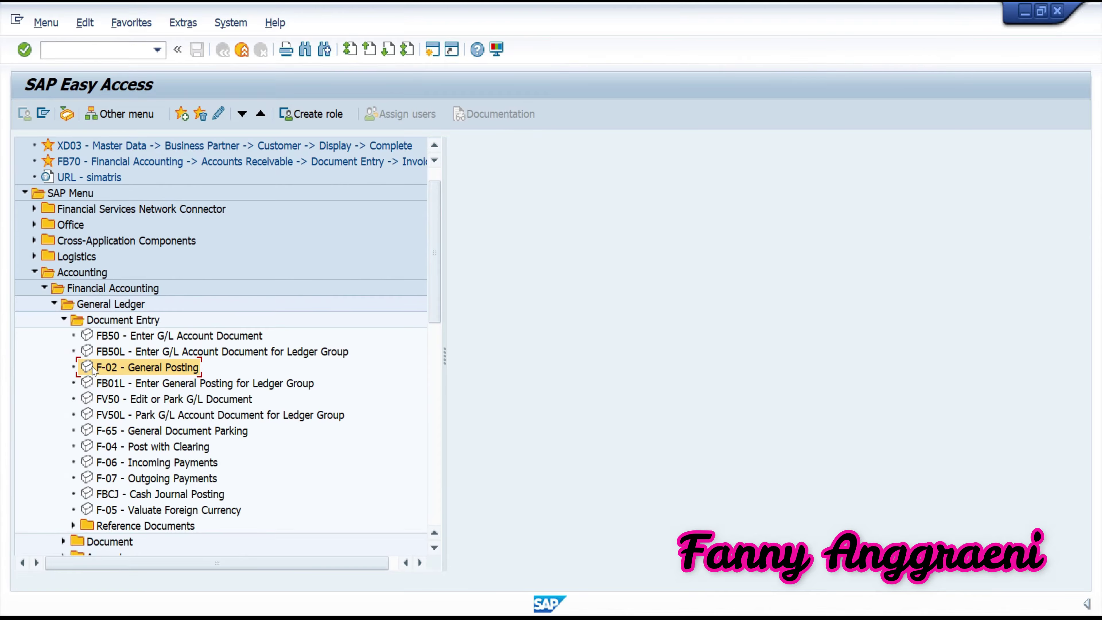
double_click(115, 369)
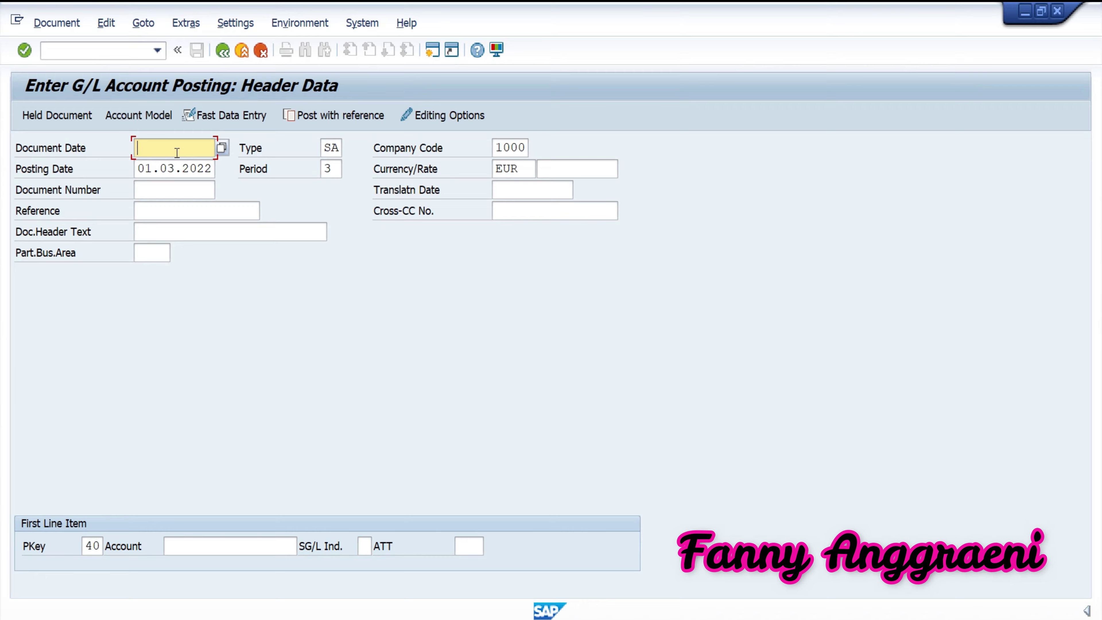
Set the document date of the G/L account posting to 01.03.2022.
type("01")
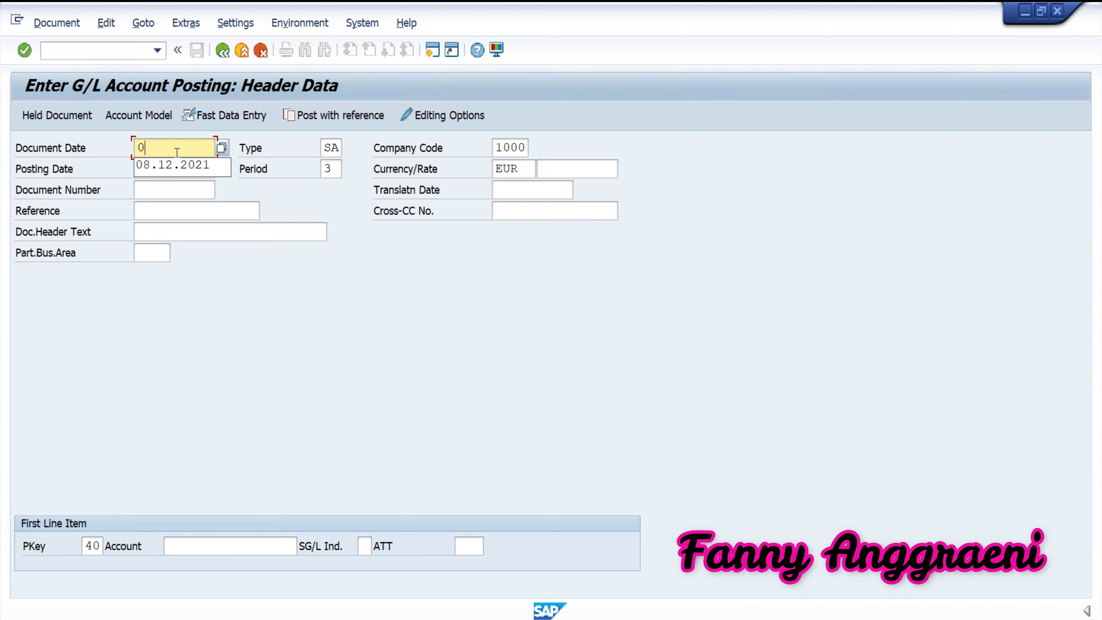
type(".03")
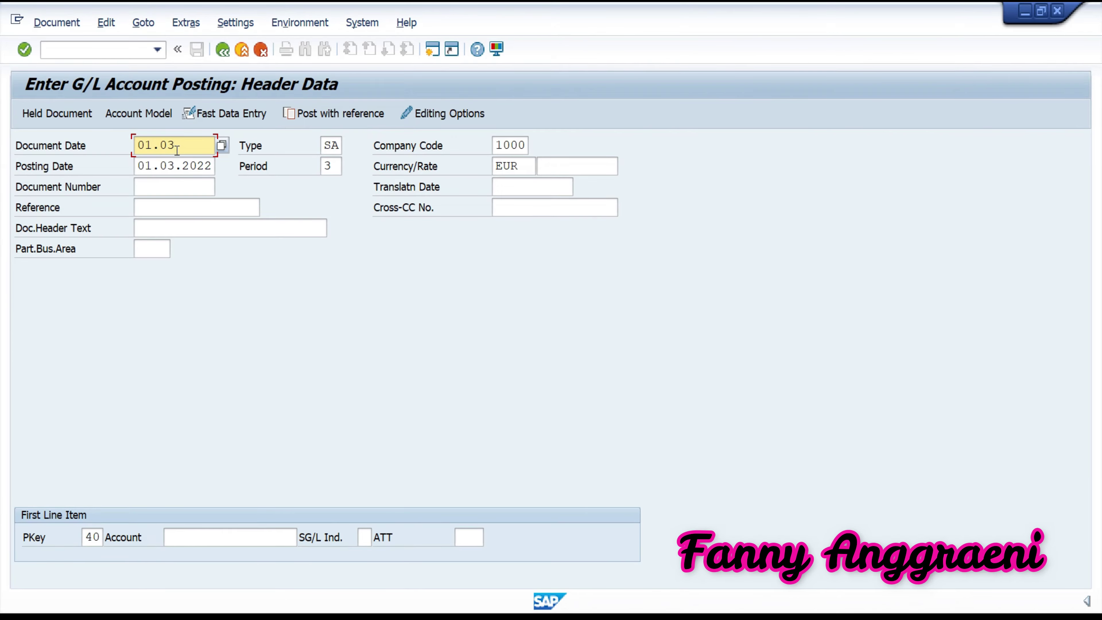
type(".2022")
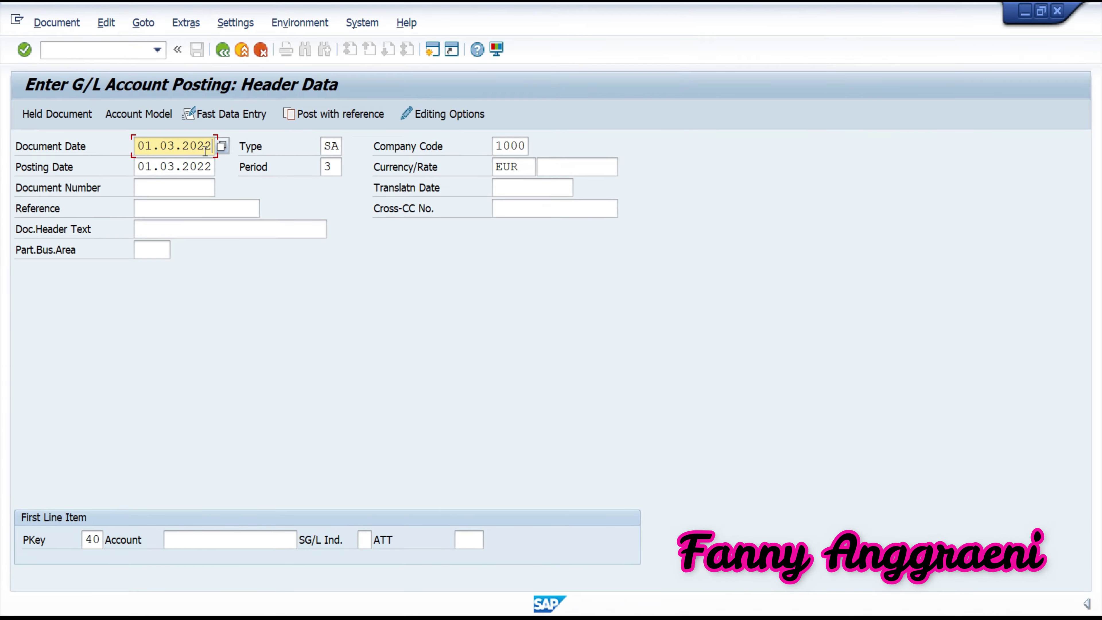
Look through the available document types and choose SA (G/L account document) for the posting.
left_click(338, 148)
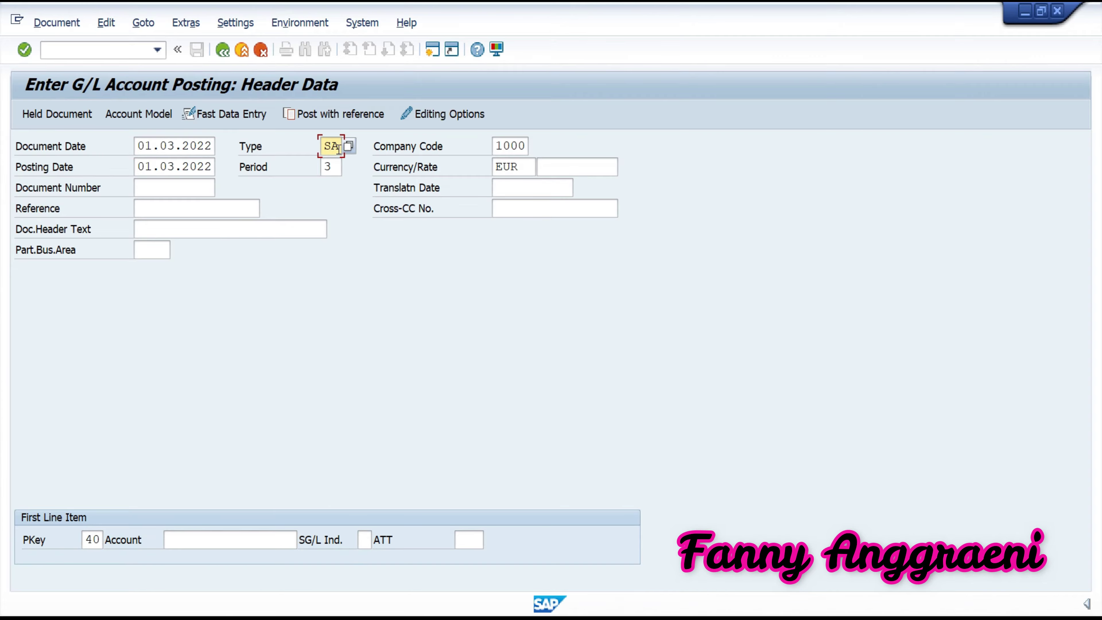
left_click(348, 147)
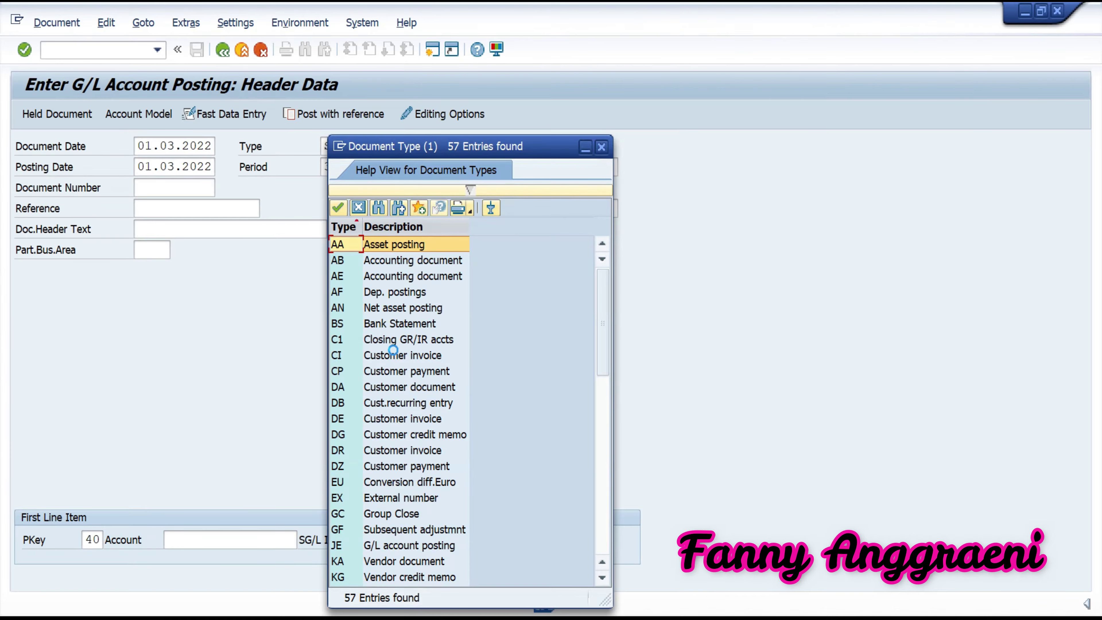
scroll(395, 355, "down", 6)
scroll(395, 355, "down", 4)
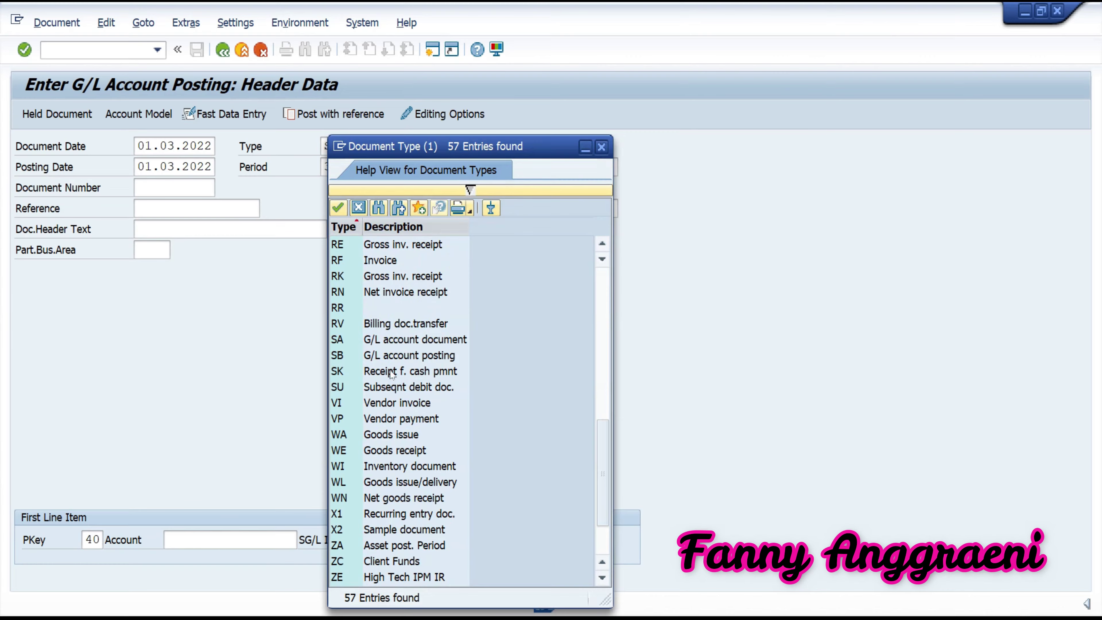
left_click(338, 343)
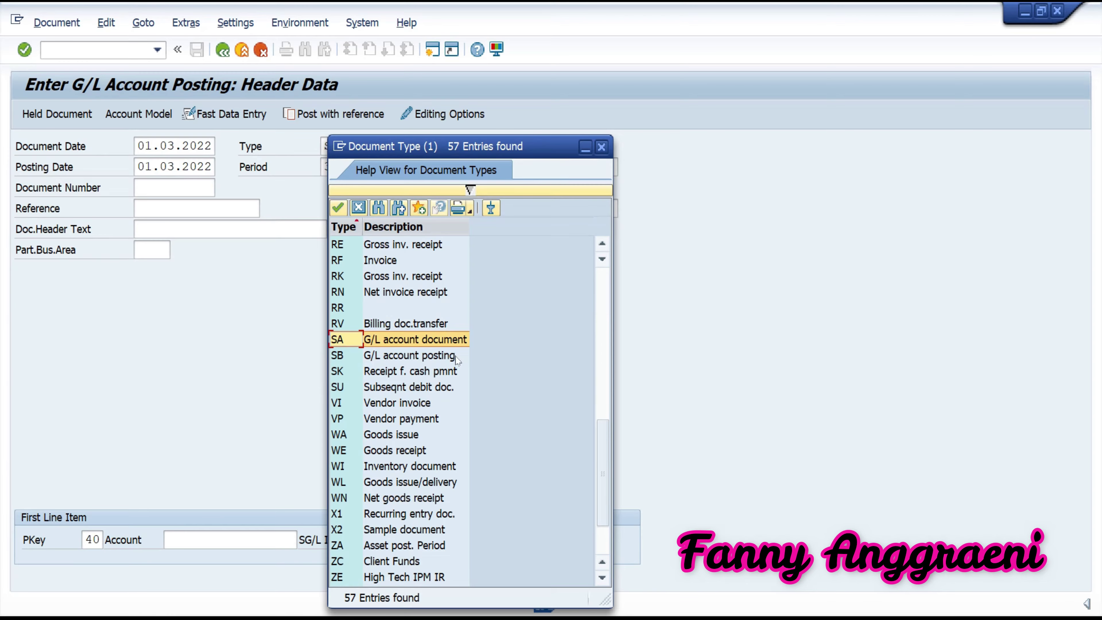
left_click(405, 405)
left_click(404, 419)
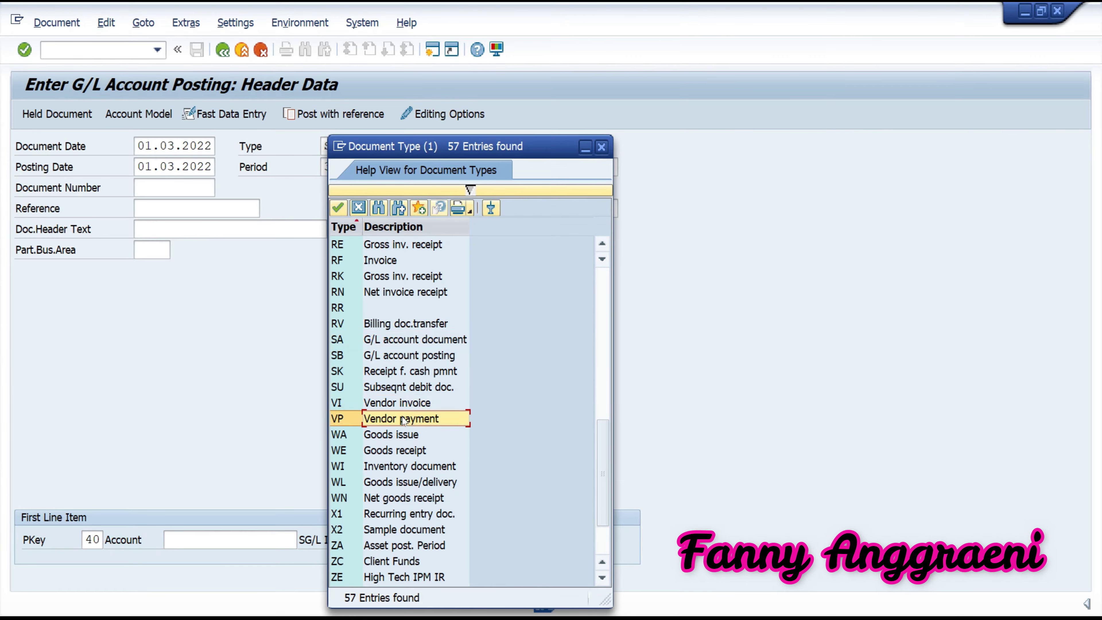
left_click(409, 437)
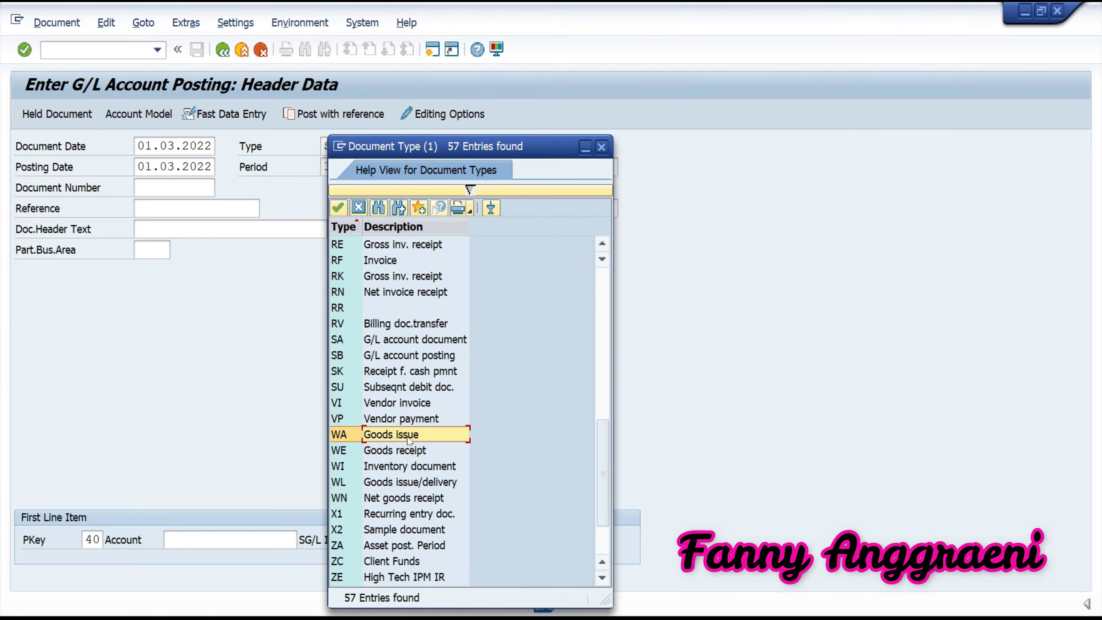
left_click(412, 453)
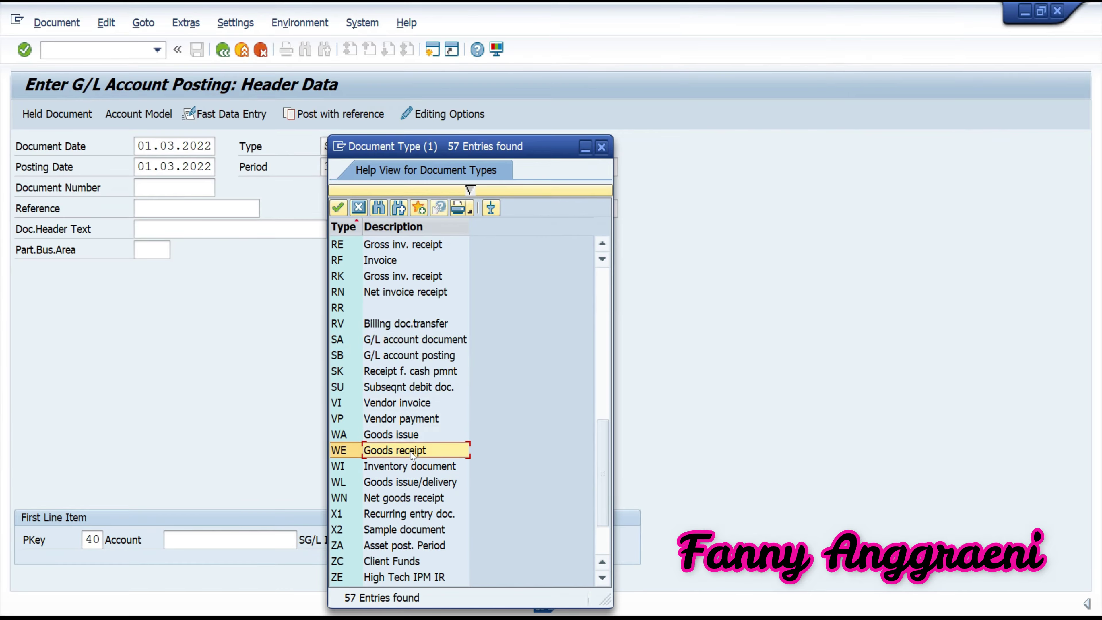
left_click(414, 468)
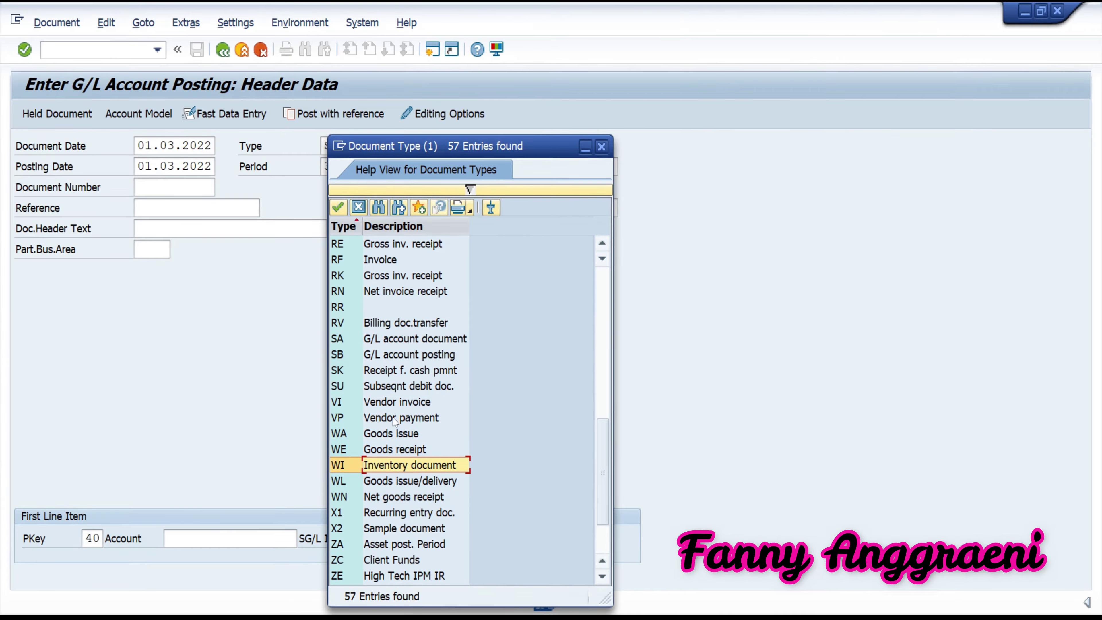
left_click(350, 341)
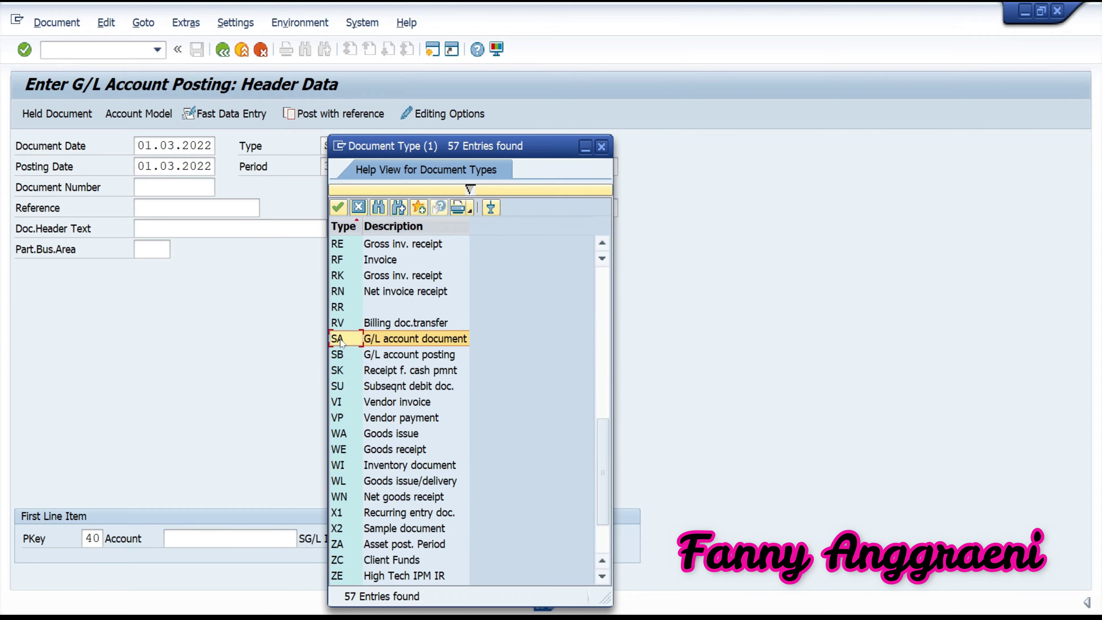
double_click(338, 338)
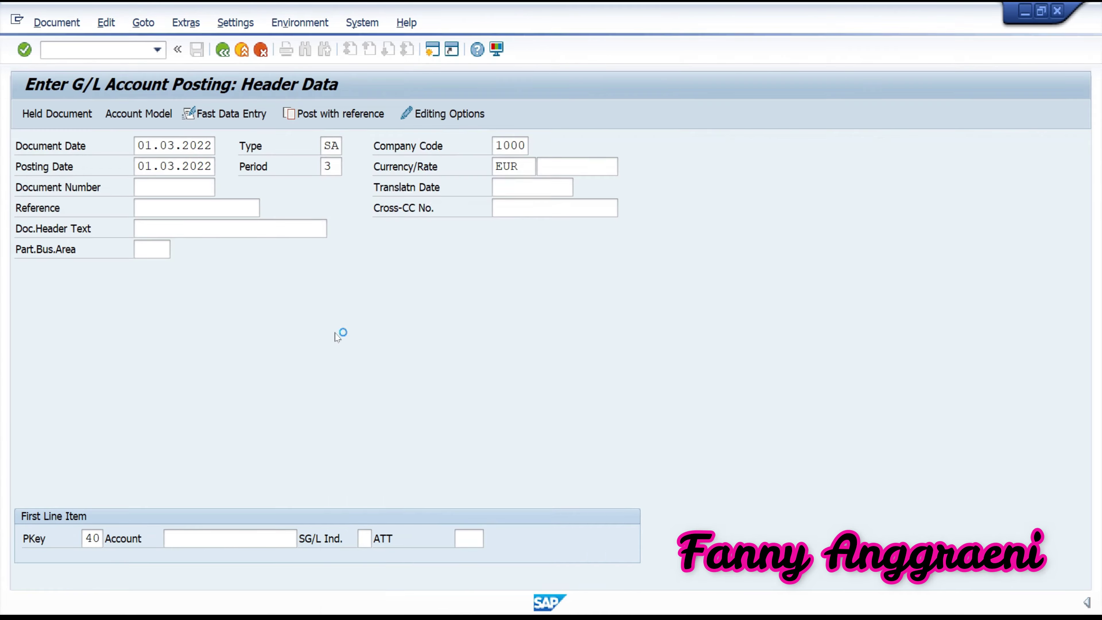
Check the period, company code and currency, and enter "Increase in Capital F00" as the document header text.
left_click(335, 169)
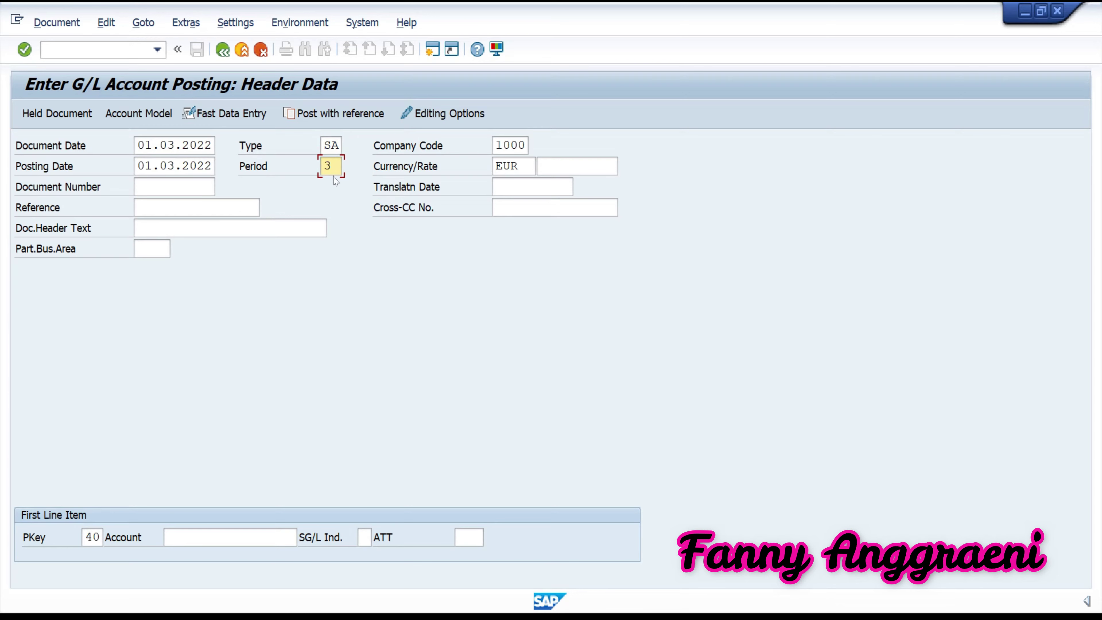
left_click(510, 146)
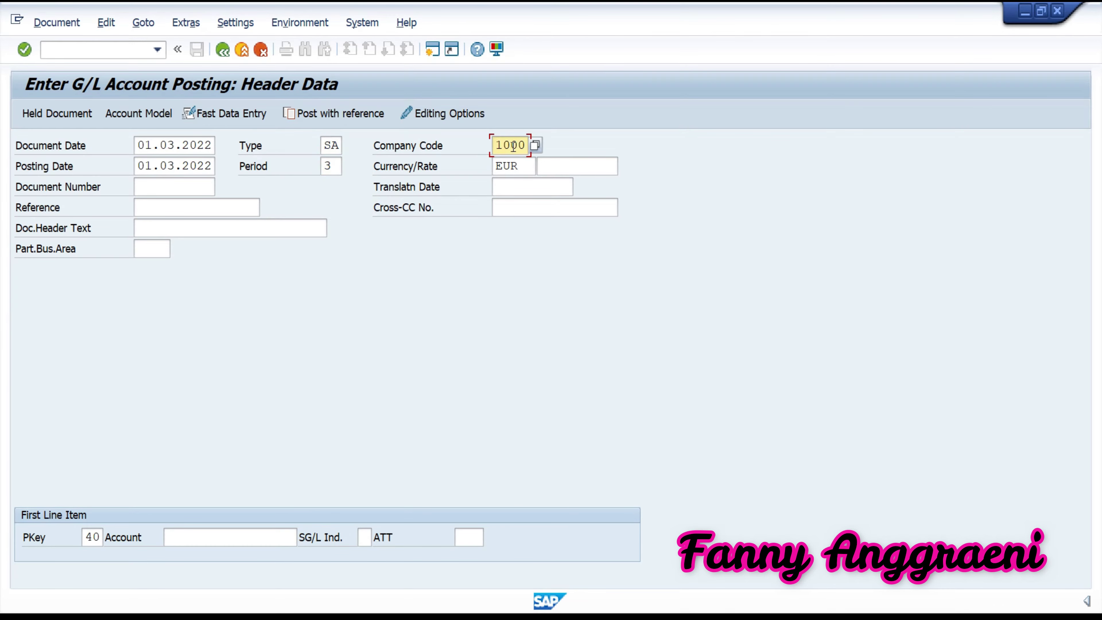
left_click(509, 166)
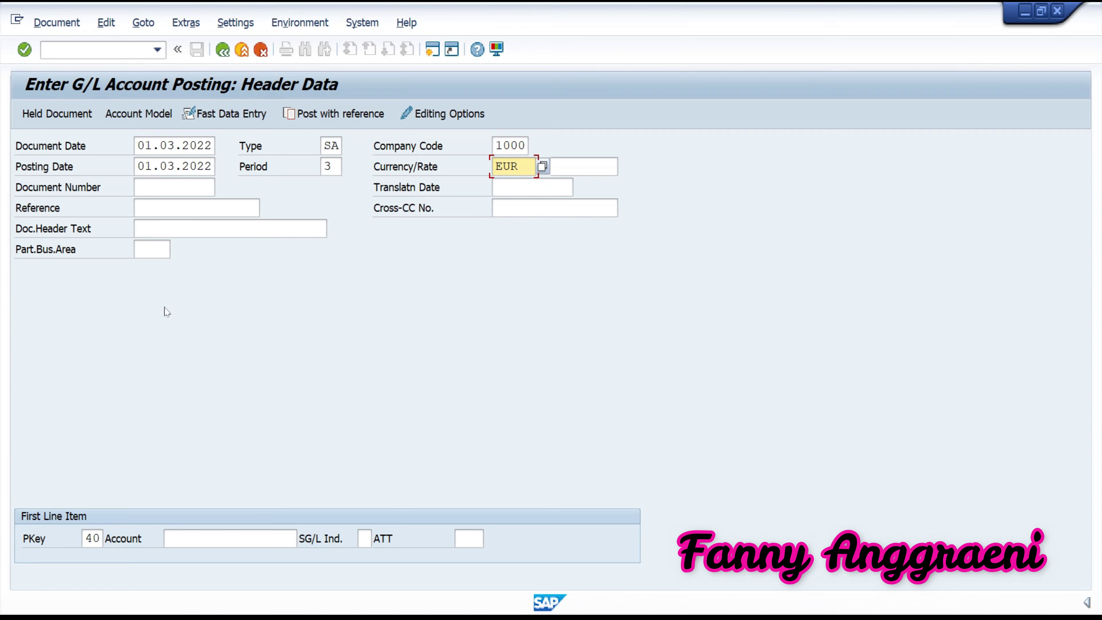
left_click(201, 229)
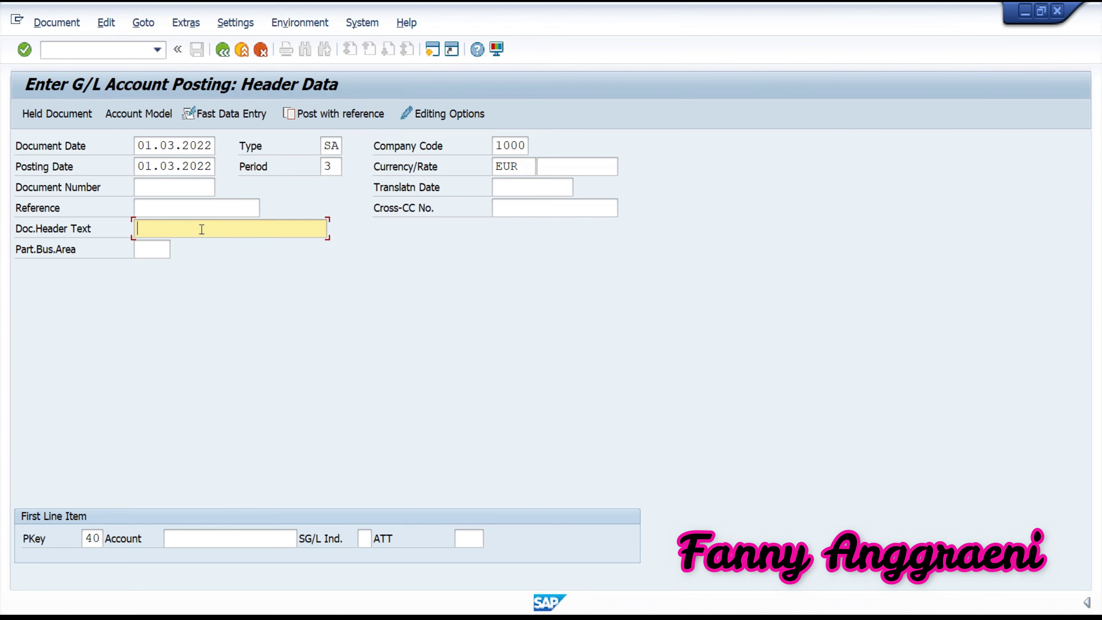
type("Increase in Capital ")
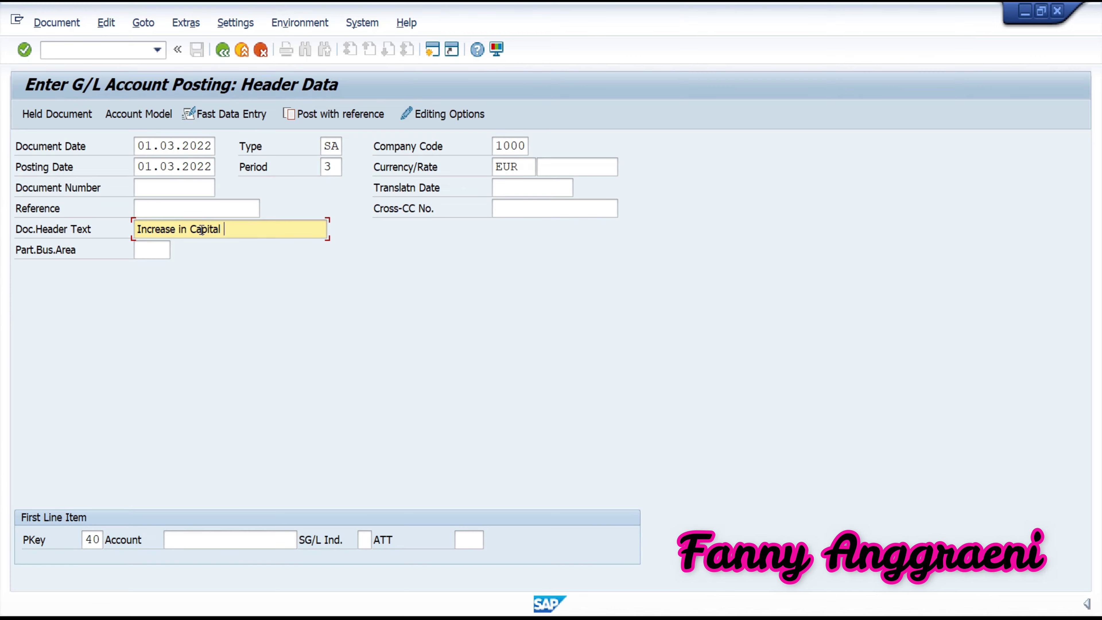
type("F00")
key("Return")
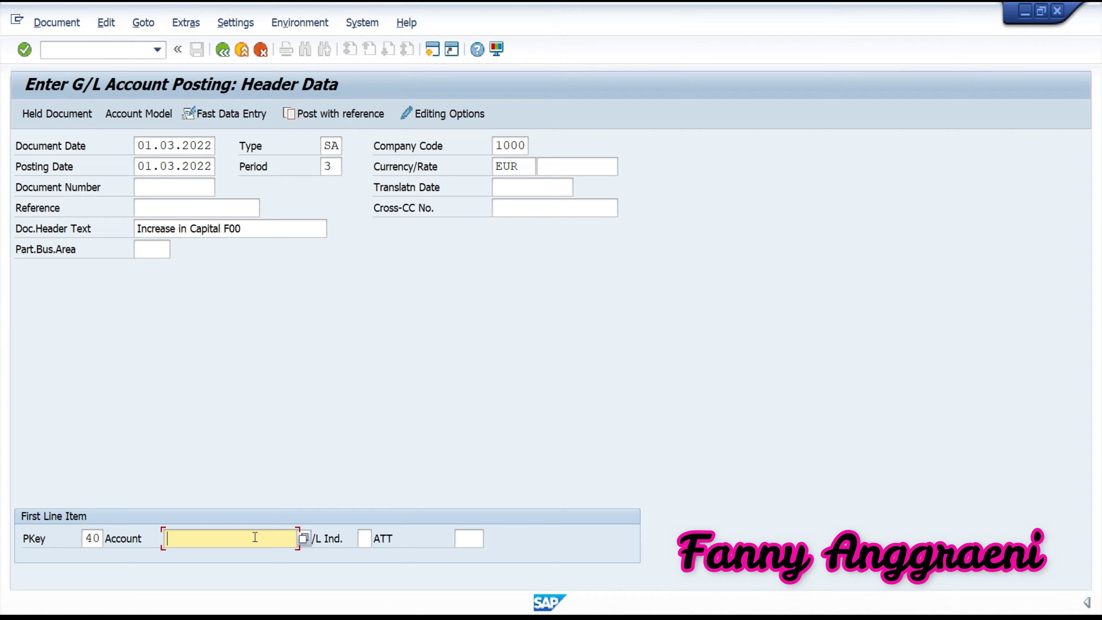
Enter the debit line item for G/L account 78200 with an amount of 200000 EUR and business area BF00.
type("78200")
key("Return")
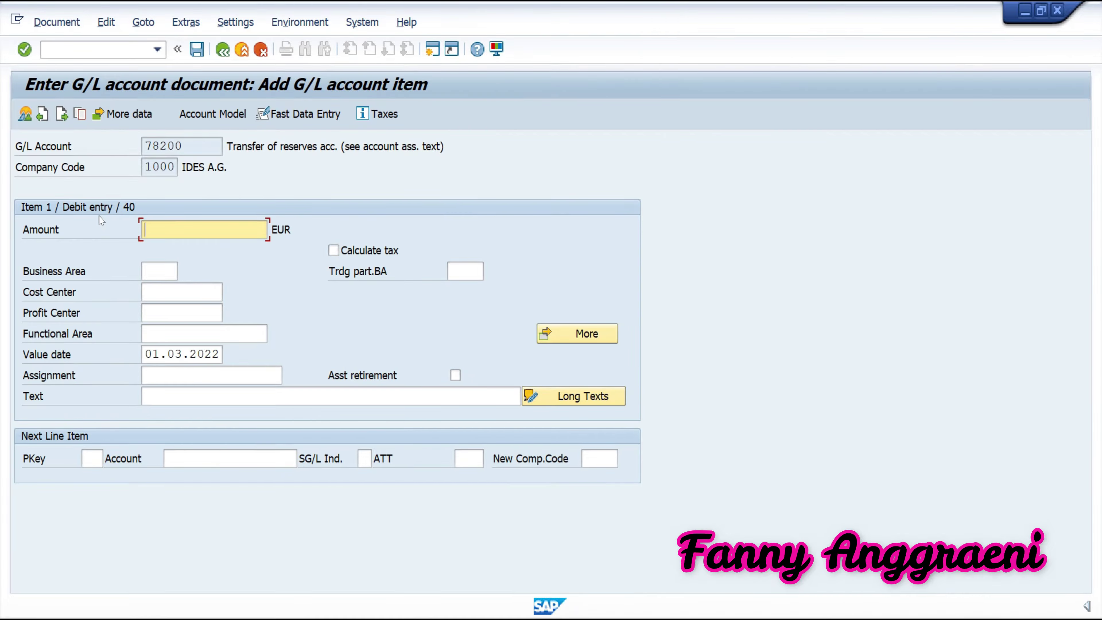
type("200000")
left_click(173, 270)
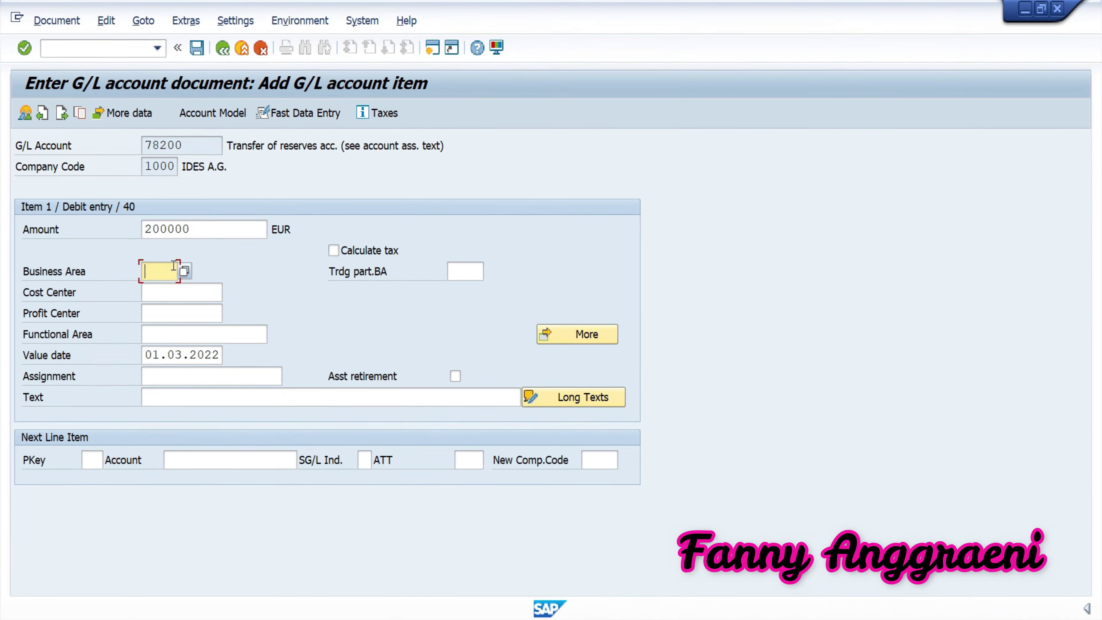
type("BF00")
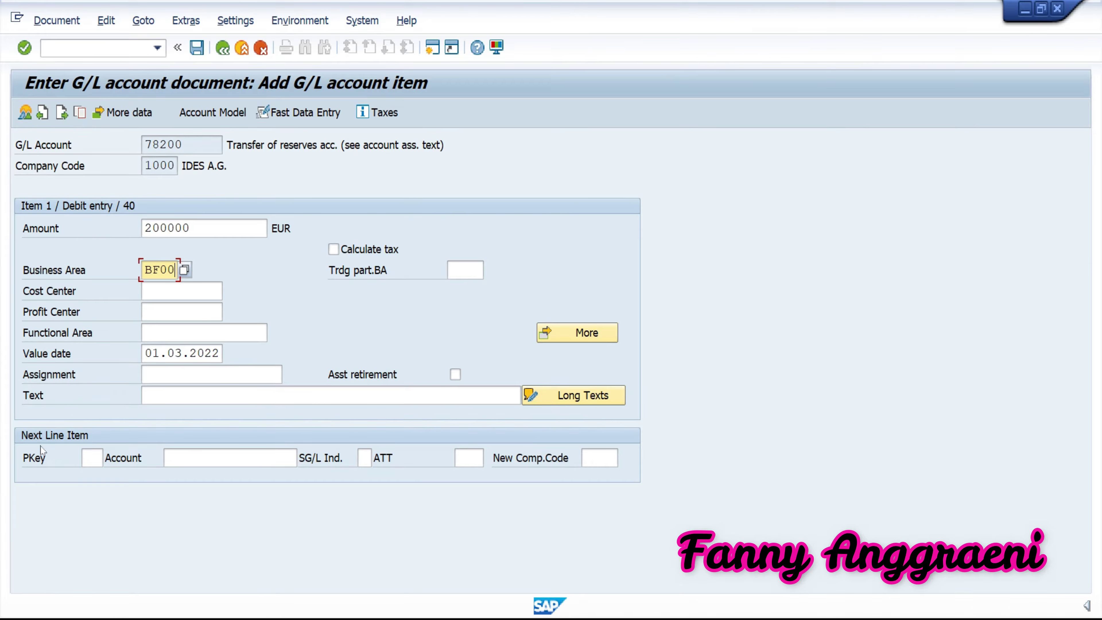
Add a credit line item with posting key 50 for account 700F00, amount 200000 EUR and business area BF00.
left_click(94, 451)
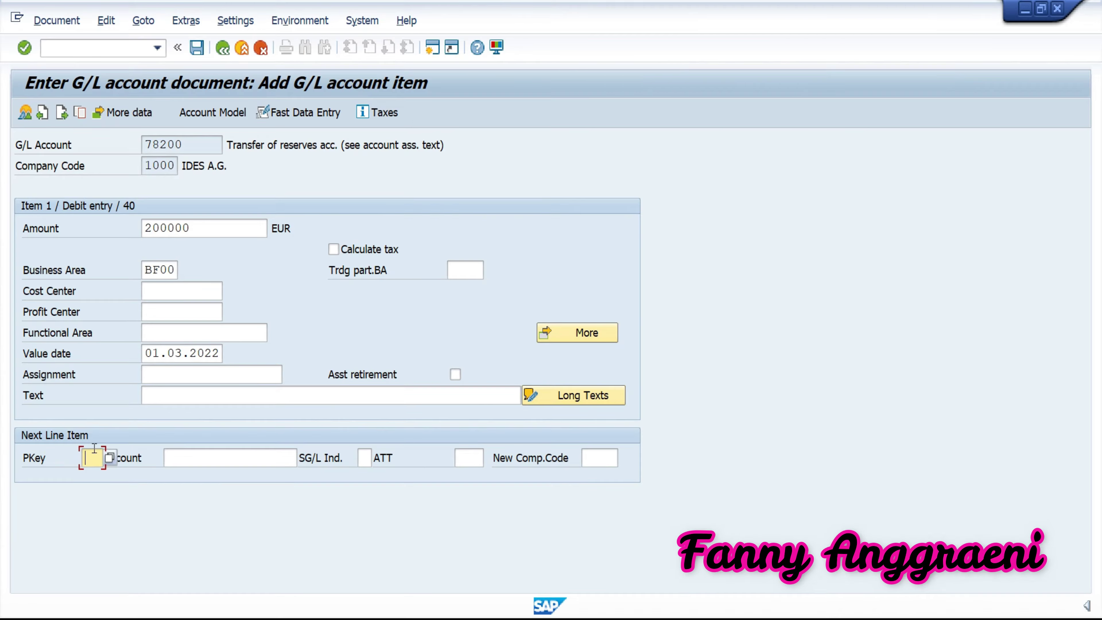
type("50")
left_click(191, 458)
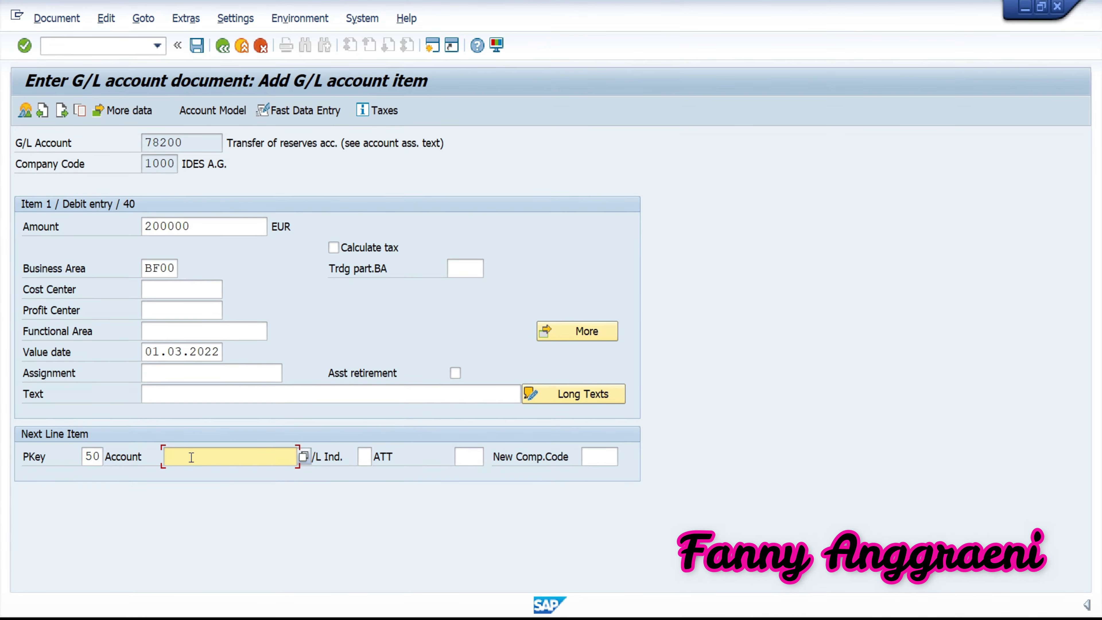
type("700F00")
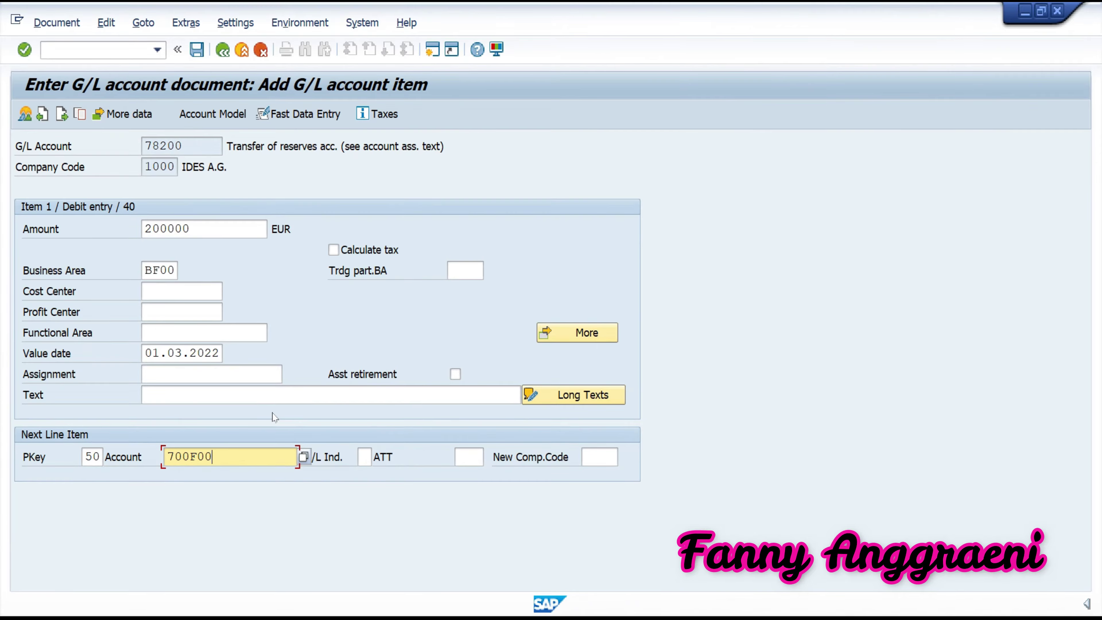
key("Return")
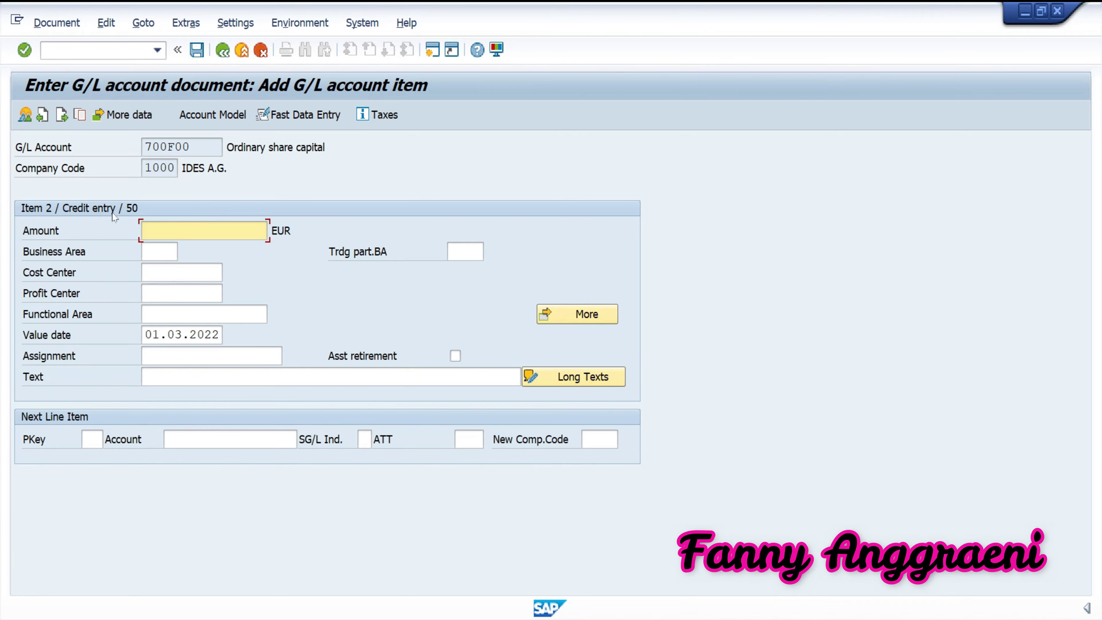
type("2")
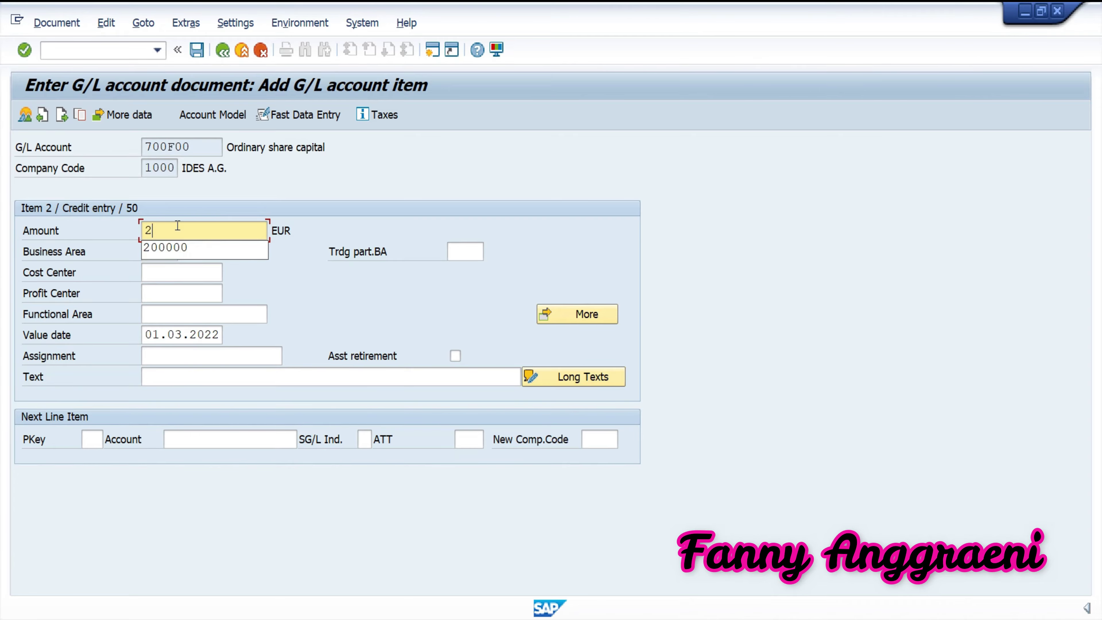
type("00000")
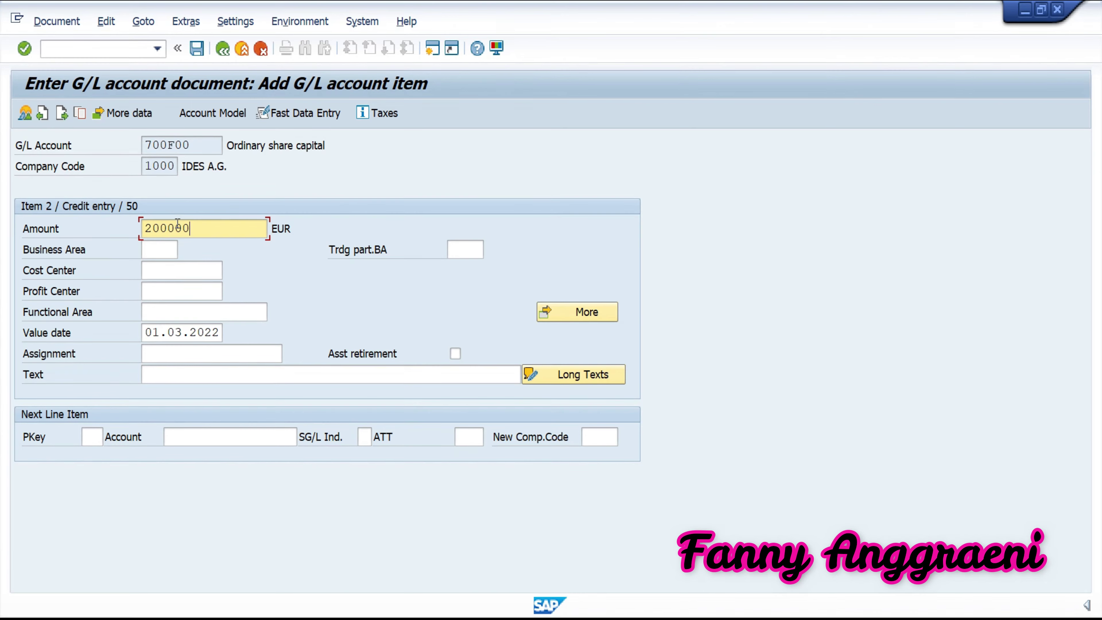
left_click(172, 245)
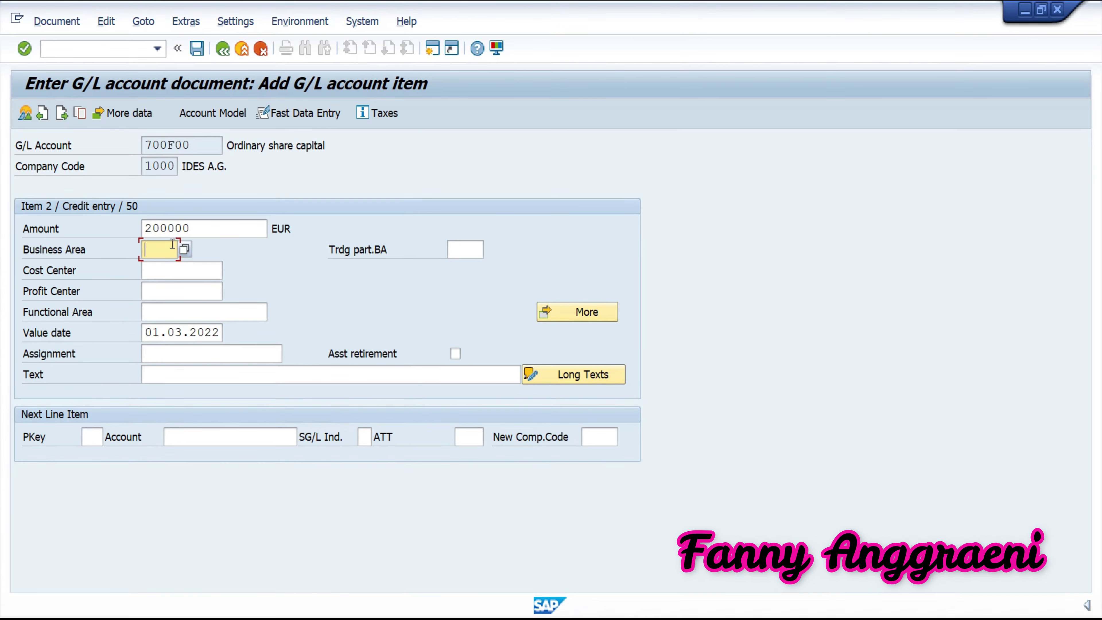
type("BF00")
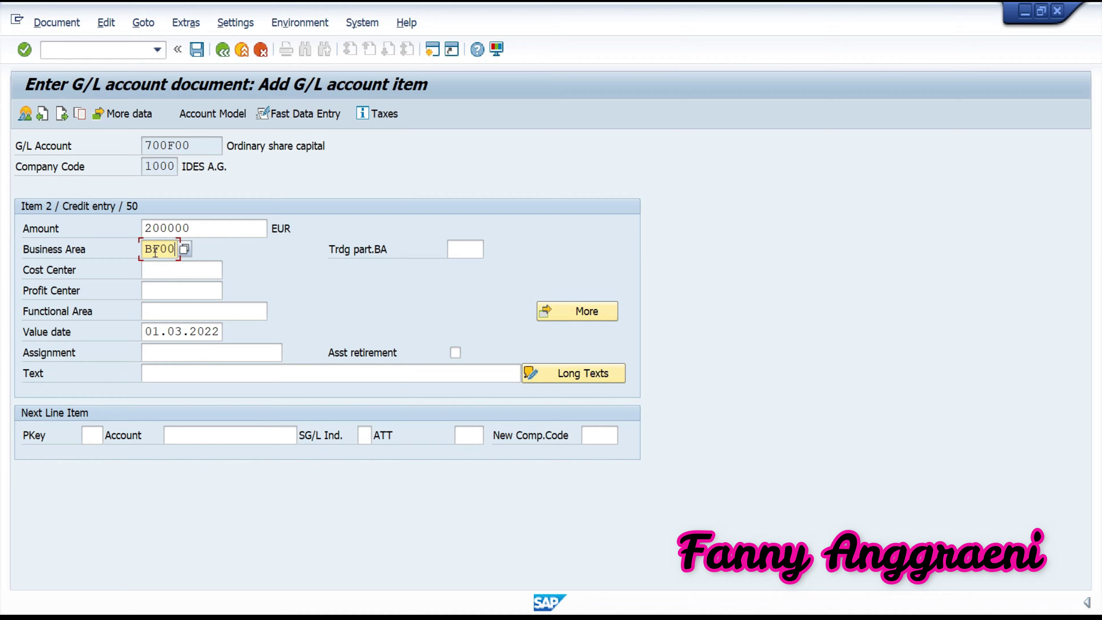
Post the document from its overview and record its document number in the sticky note under Accounting Document Ex 7 Task 3.
left_click(25, 118)
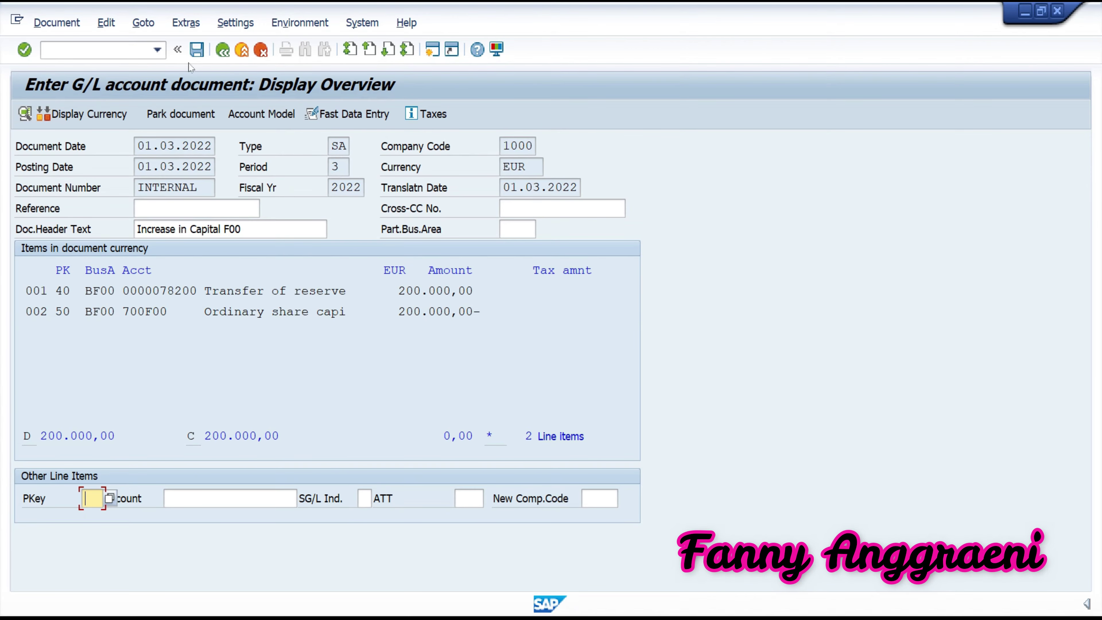
left_click(198, 50)
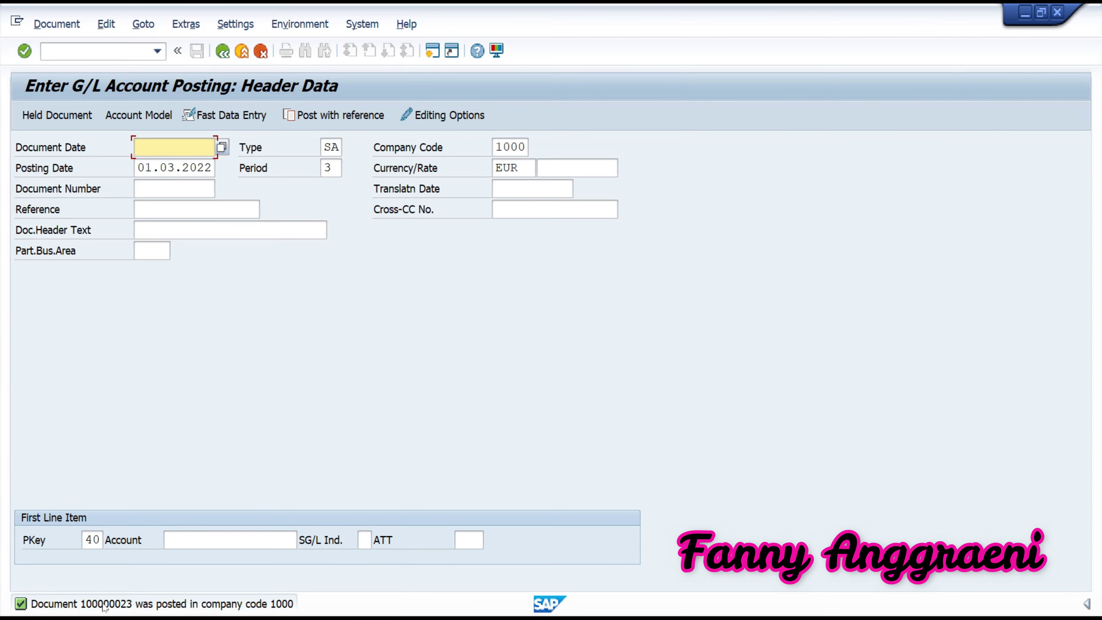
key("Return")
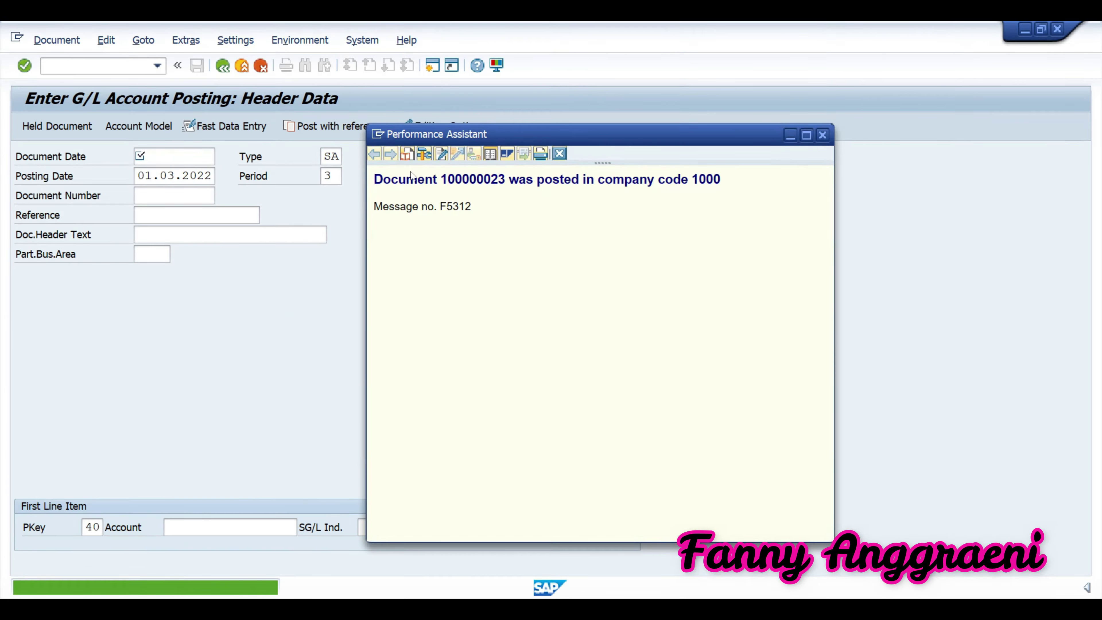
left_click_drag(440, 179, 507, 178)
type("100000023")
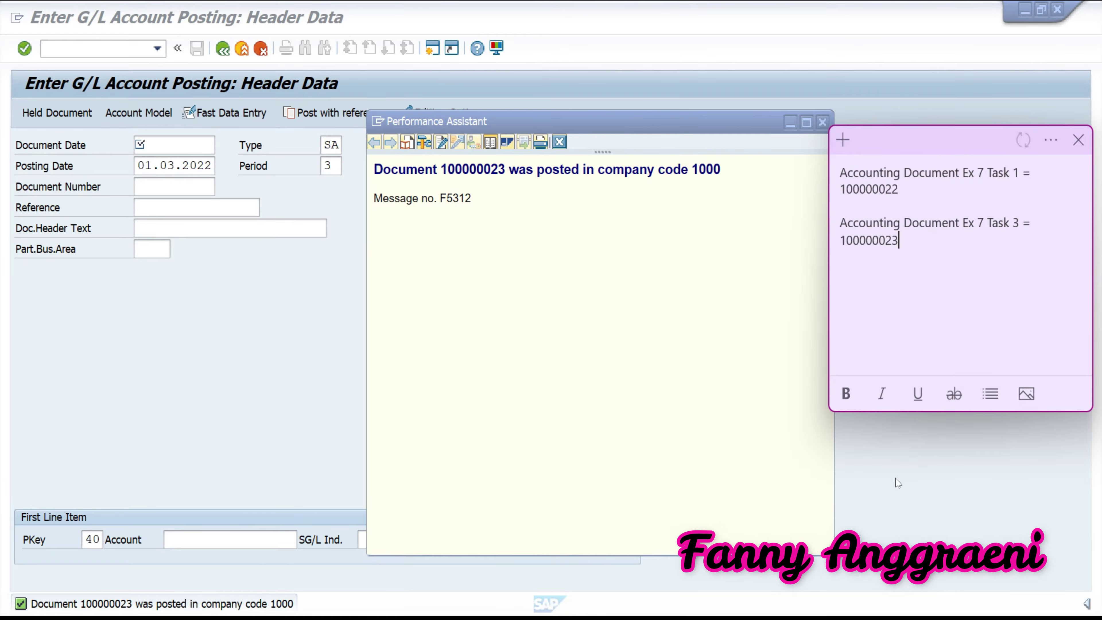
Leave the message details and return to SAP Easy Access with /n.
left_click(881, 474)
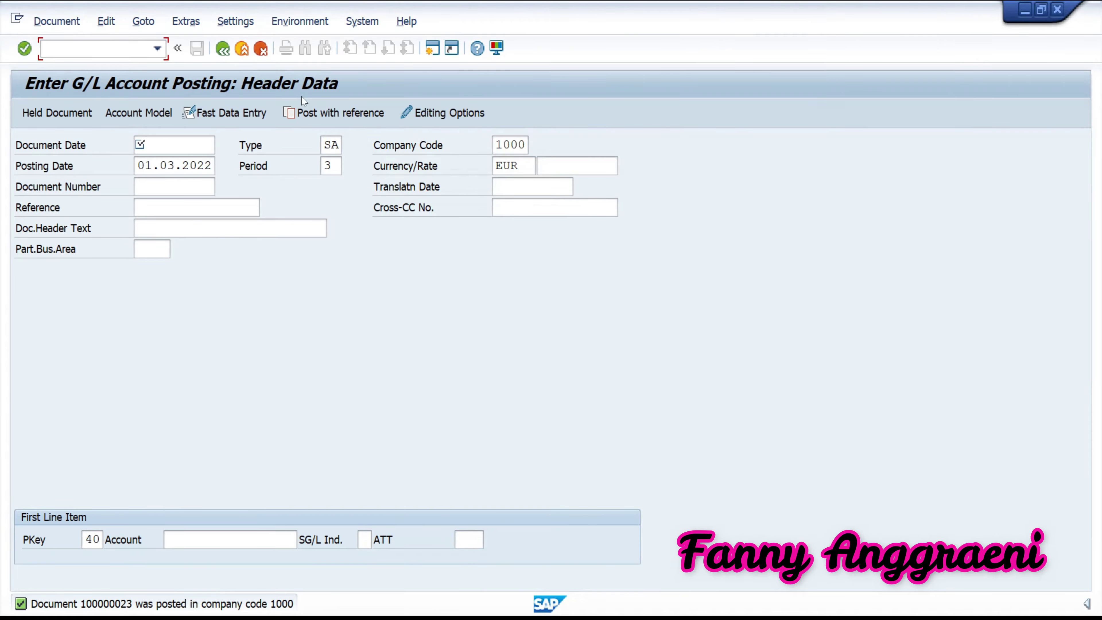
type("/")
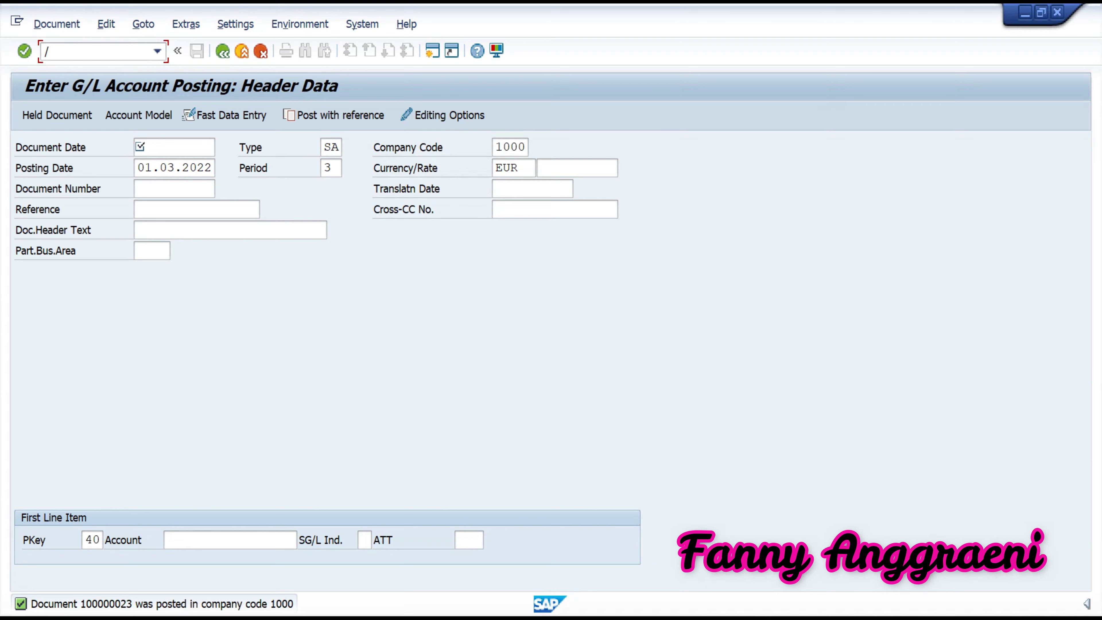
type("n")
key("Return")
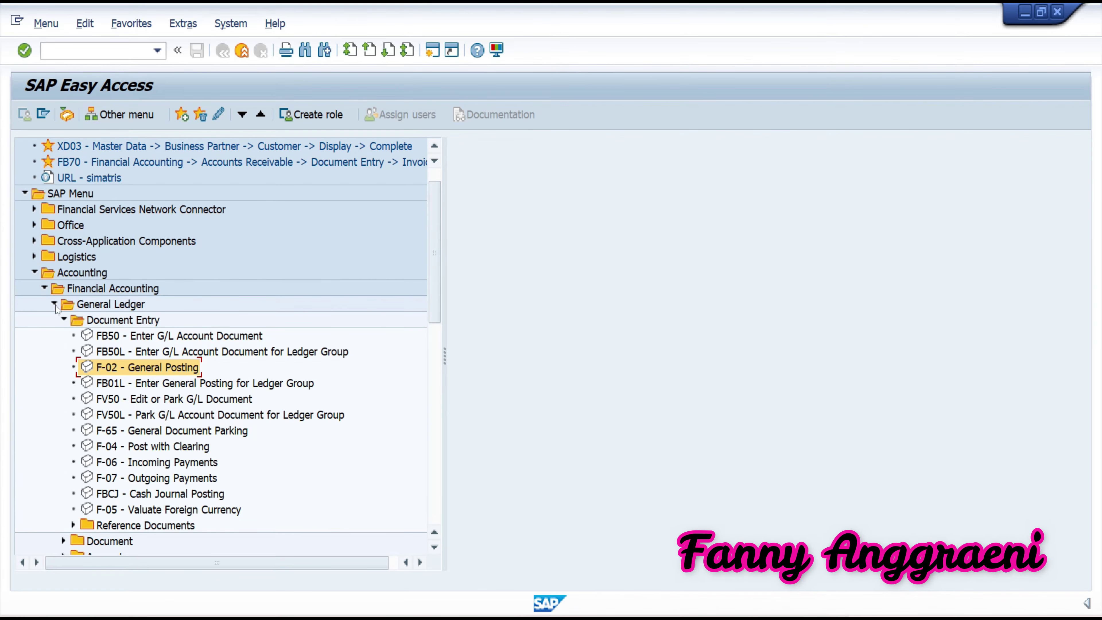
Open S_ALR_87012276 - SAP Minimal Variant from the general G/L account balance reports in the General Ledger information system.
left_click(60, 320)
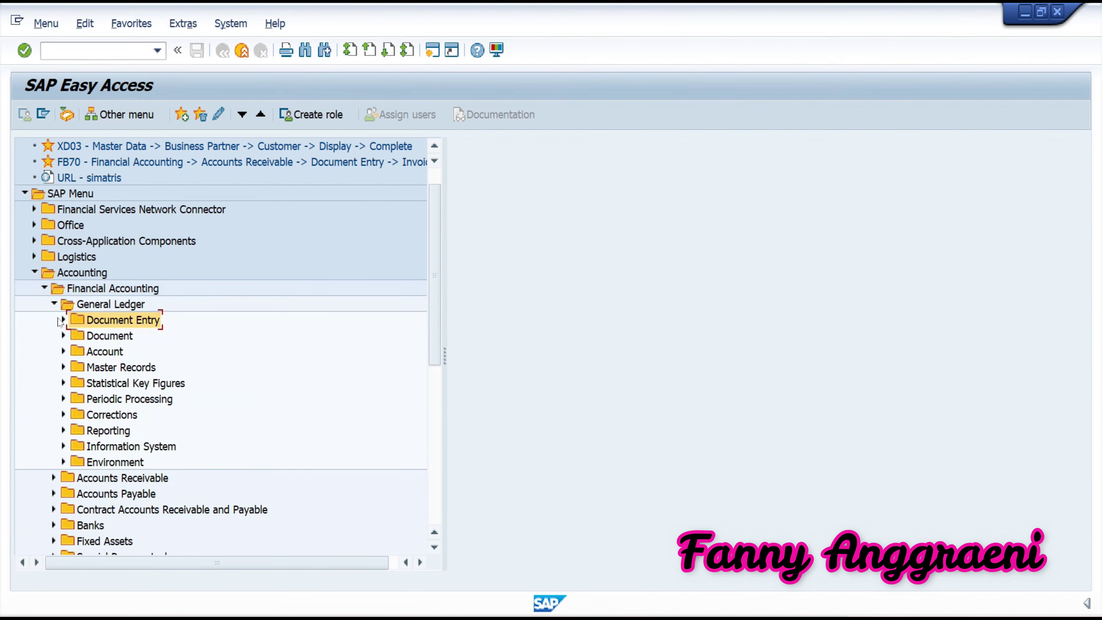
left_click(64, 447)
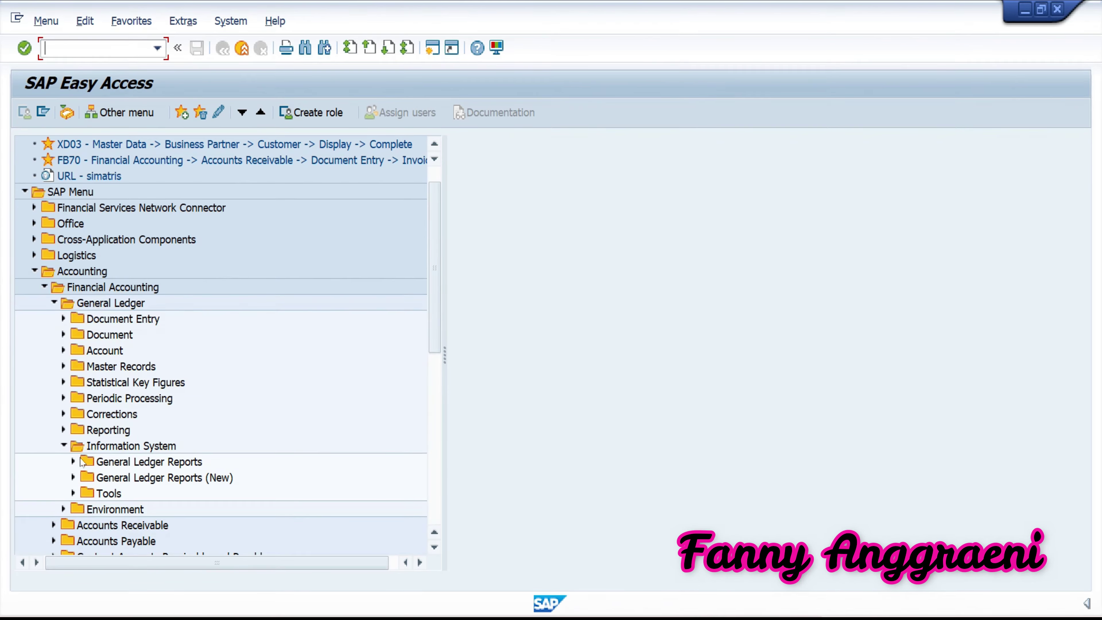
left_click(72, 461)
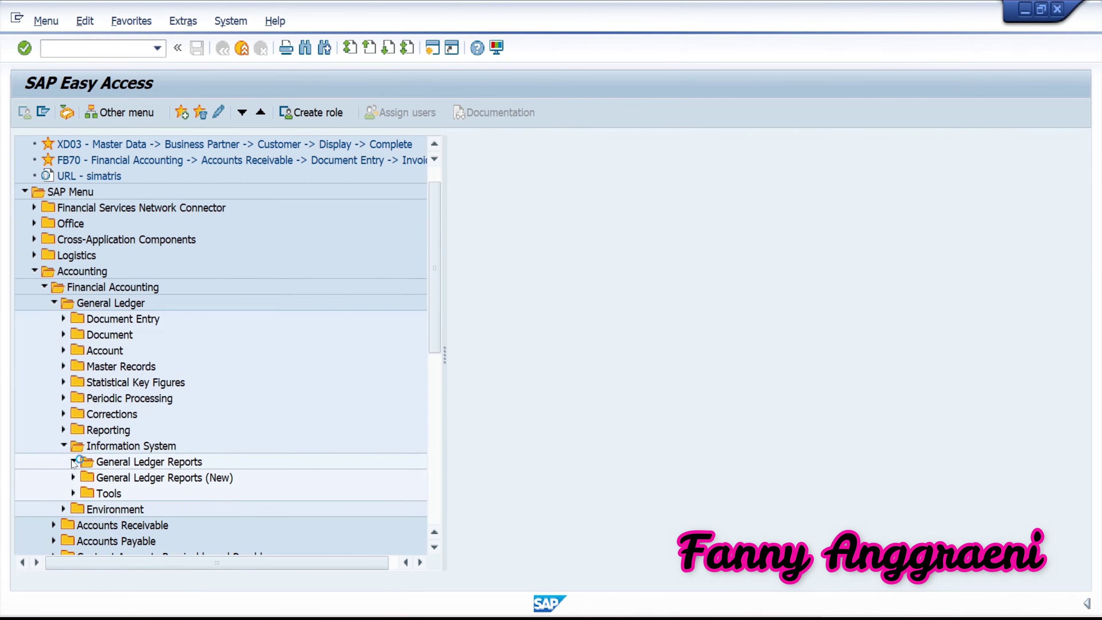
left_click(83, 493)
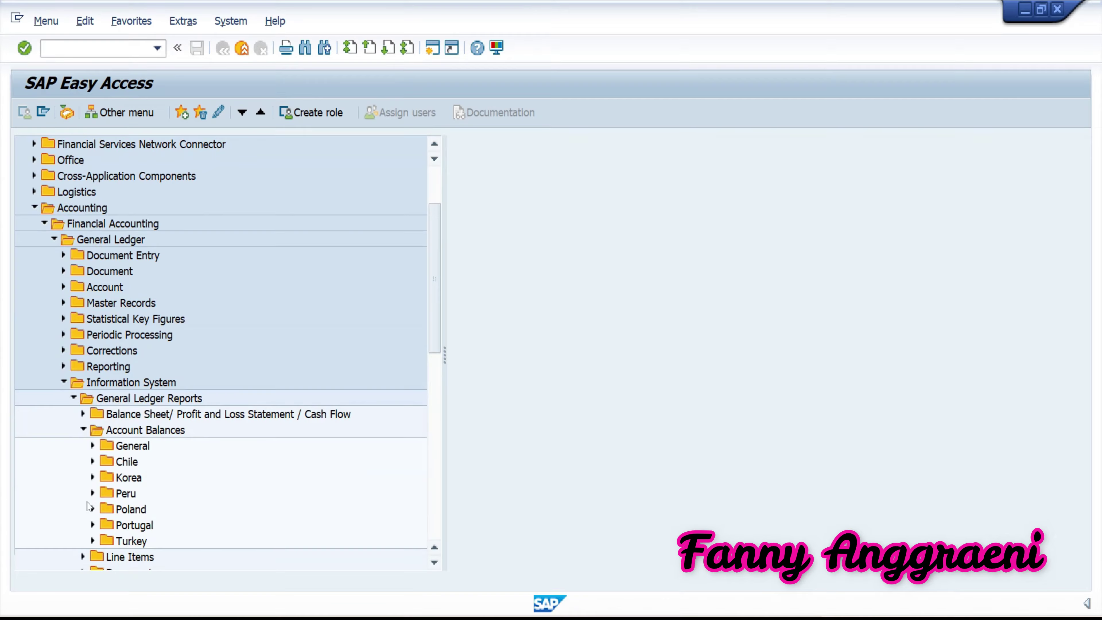
left_click(93, 446)
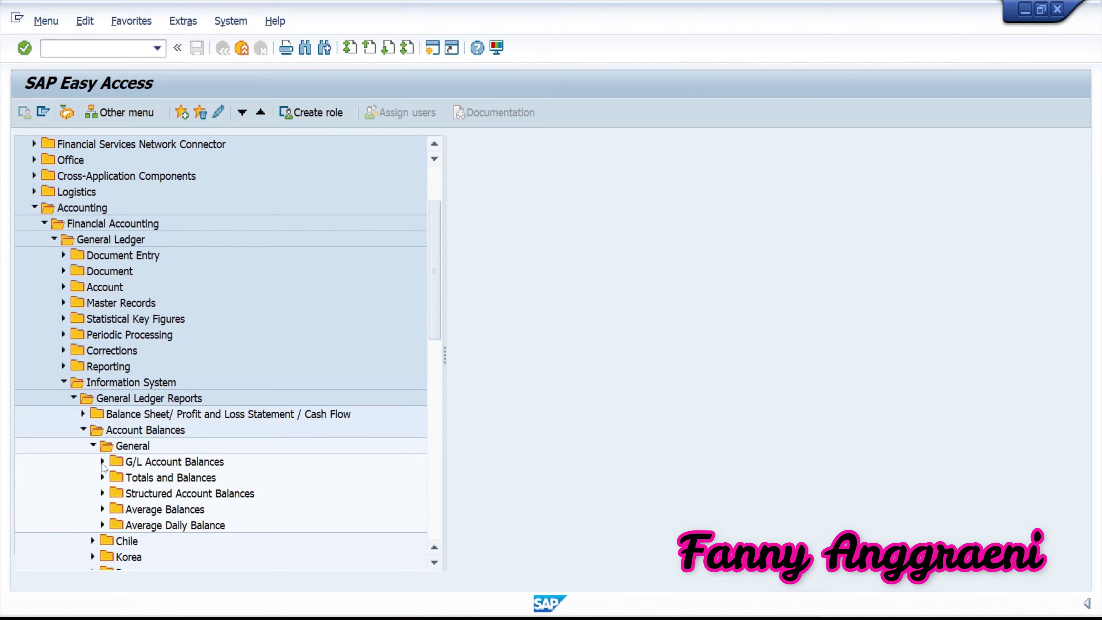
left_click(103, 461)
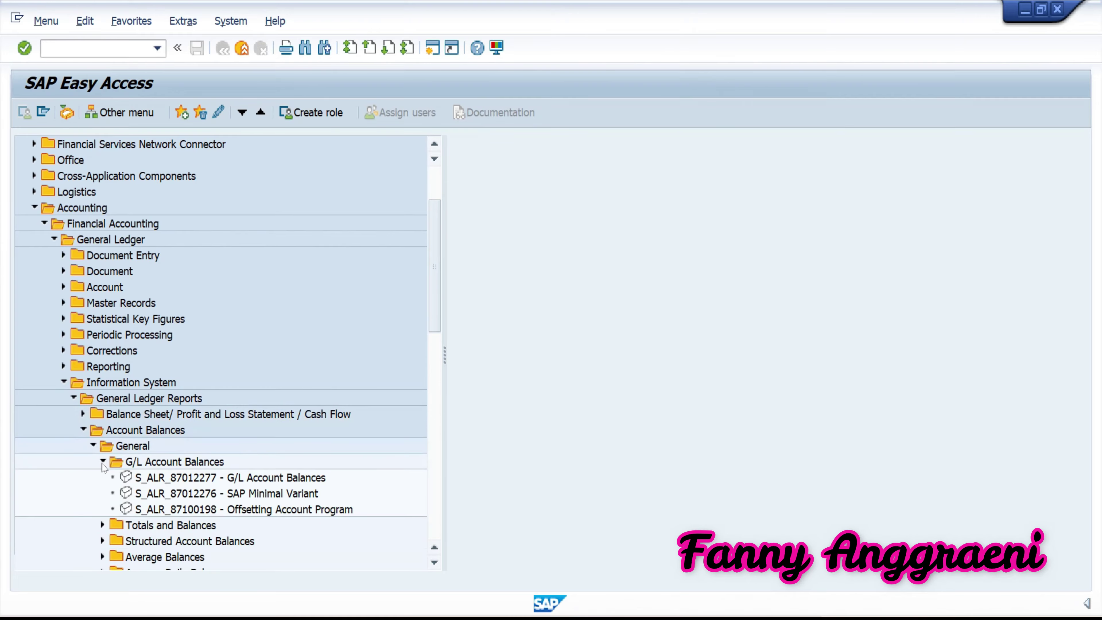
left_click(124, 496)
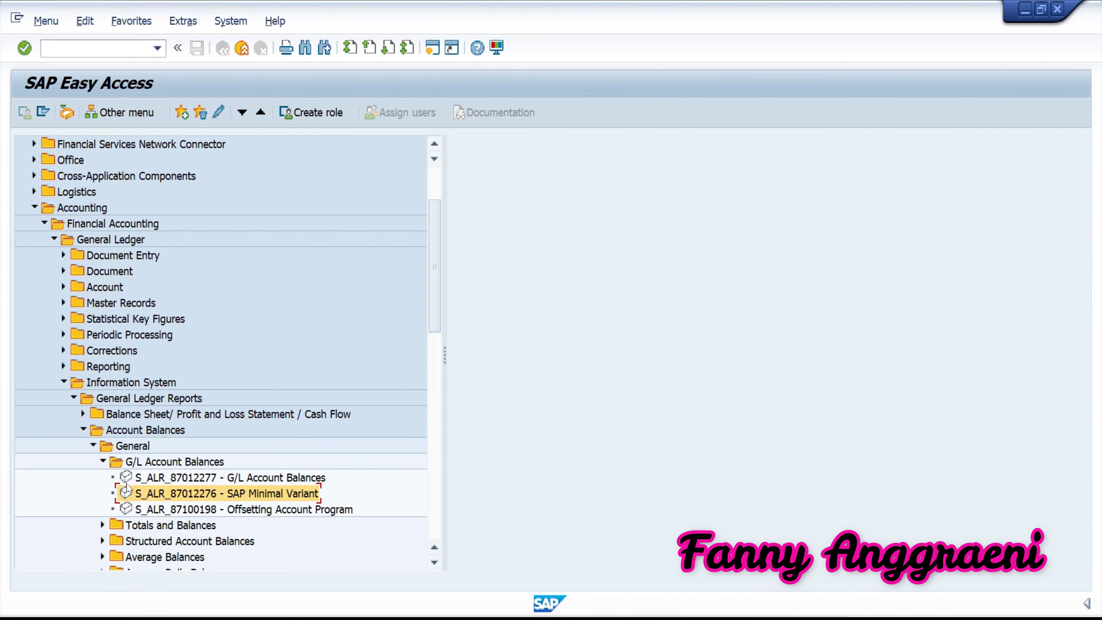
double_click(139, 495)
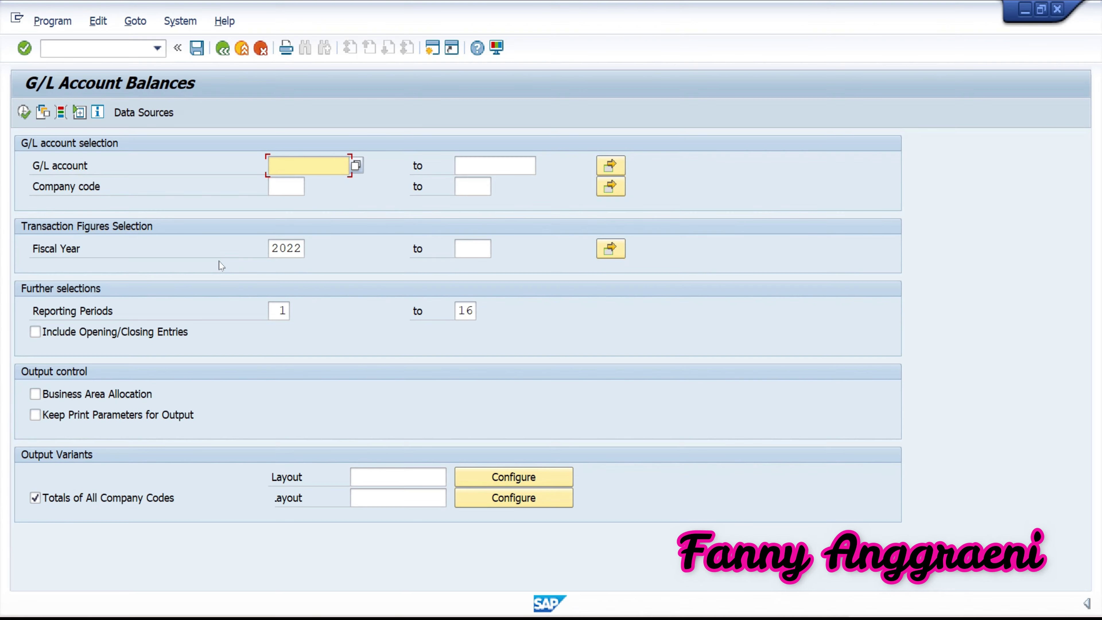
Run the balances report for G/L account 78200, company code 1000 and reporting periods 3 to 3, with Business Area Allocation enabled.
type("78200")
left_click(270, 190)
type("1000")
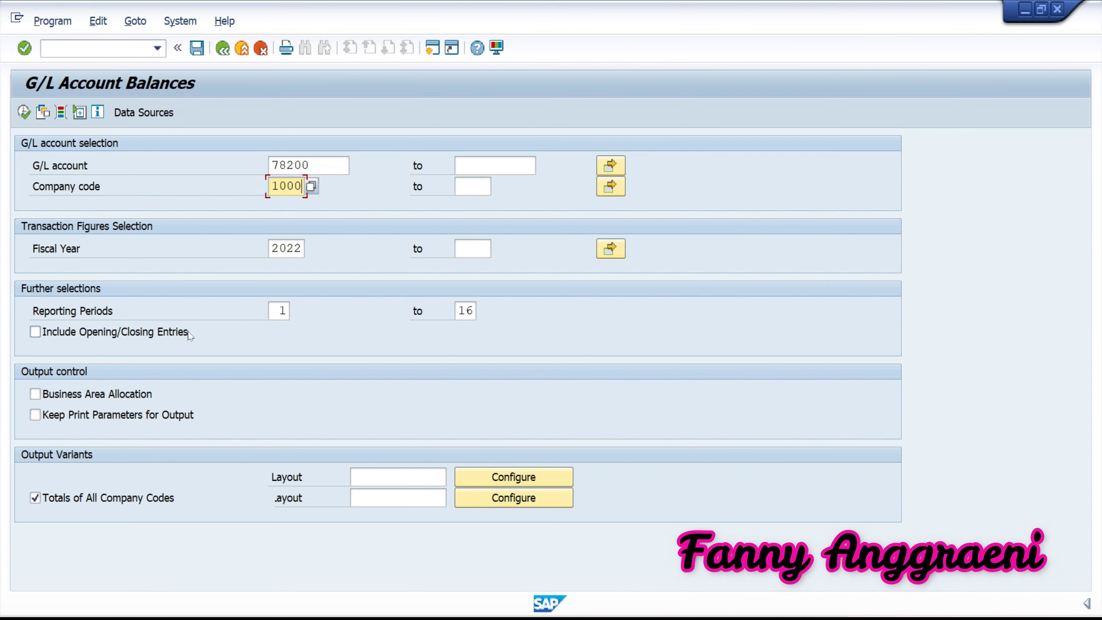
double_click(276, 306)
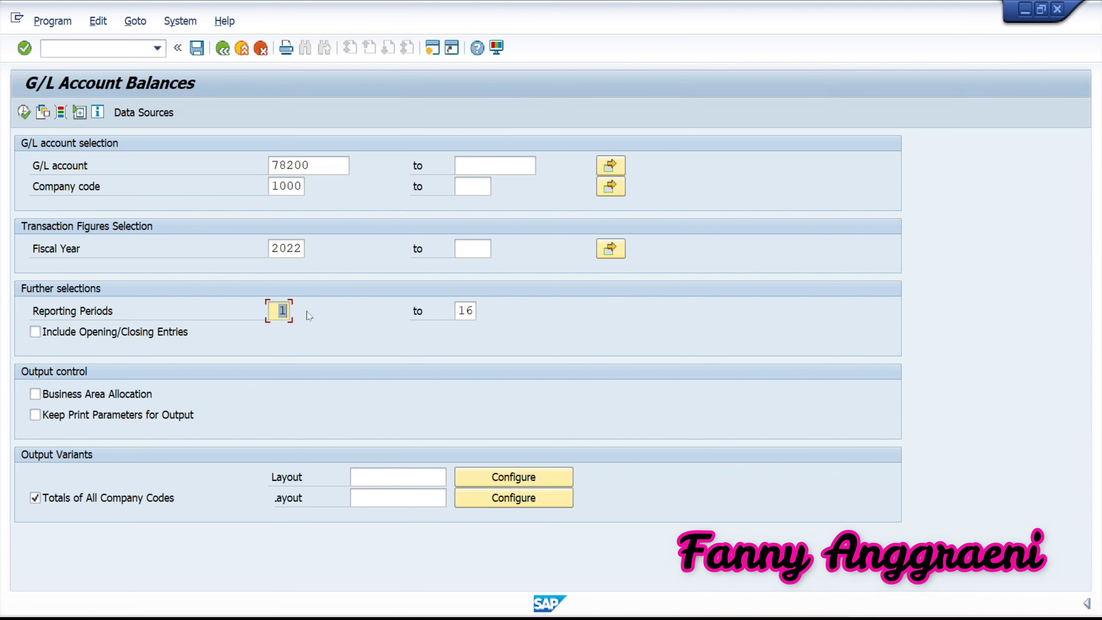
type("3")
double_click(460, 311)
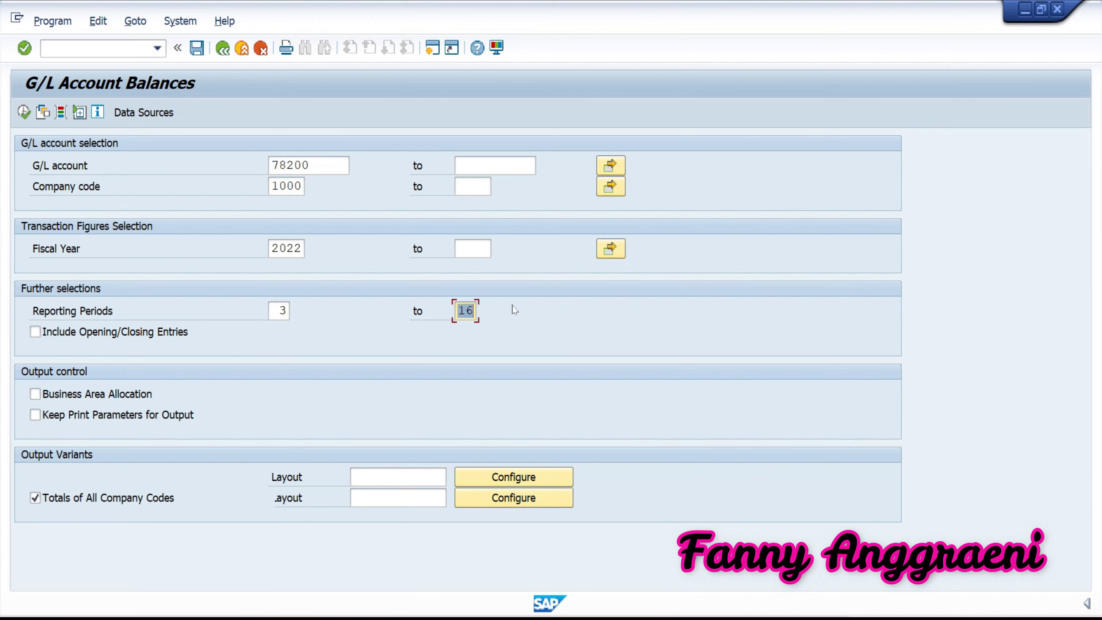
type("3")
left_click(35, 394)
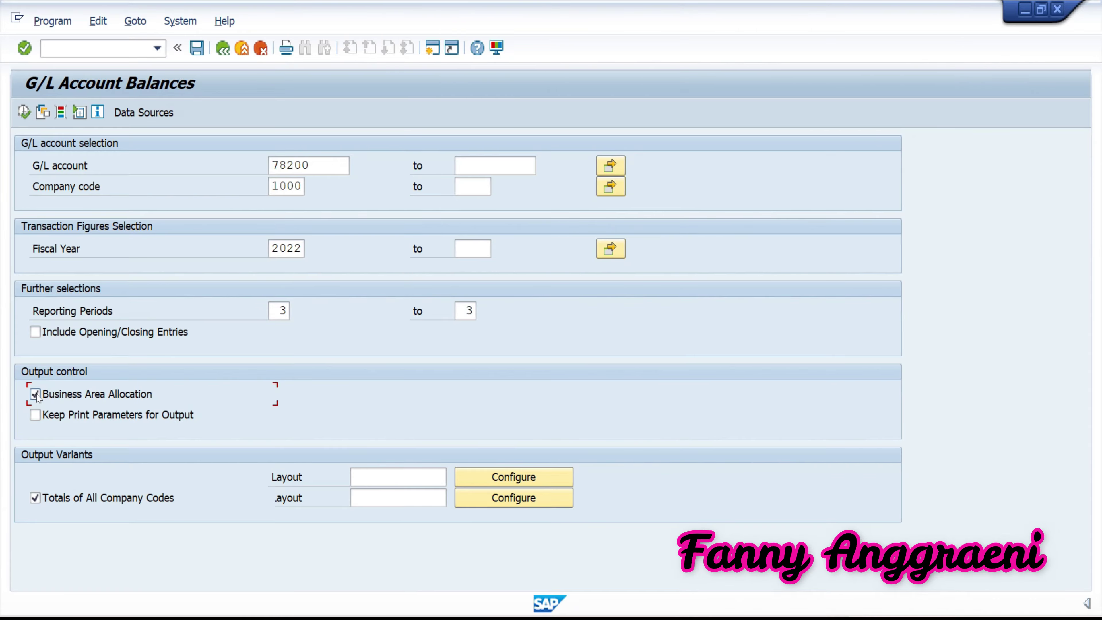
left_click(24, 112)
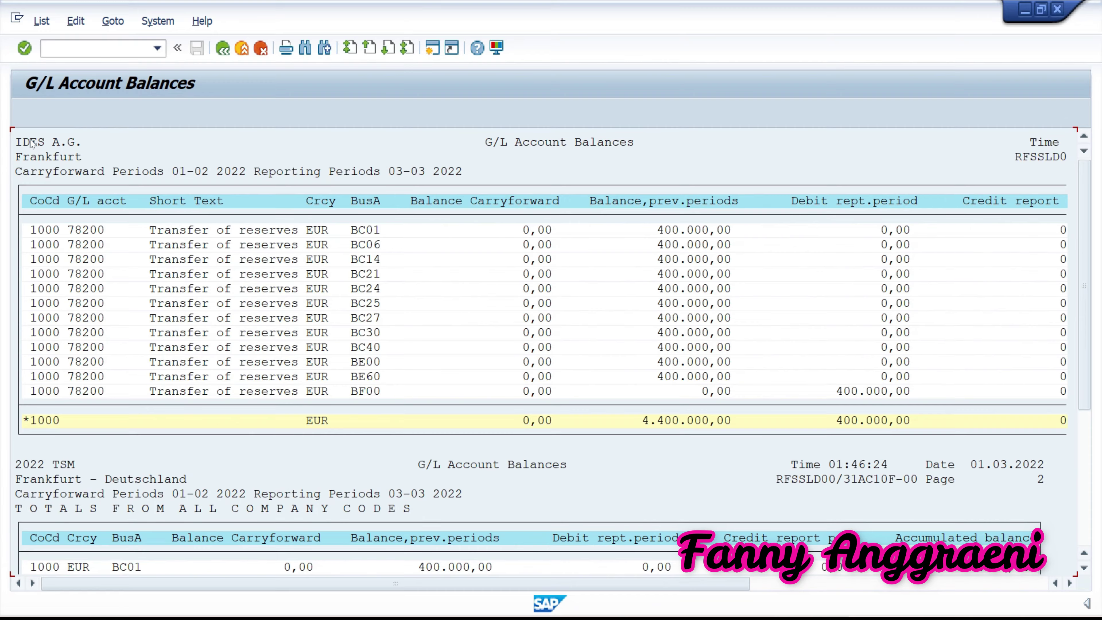
Search the G/L account balances list for 78200.
left_click(305, 51)
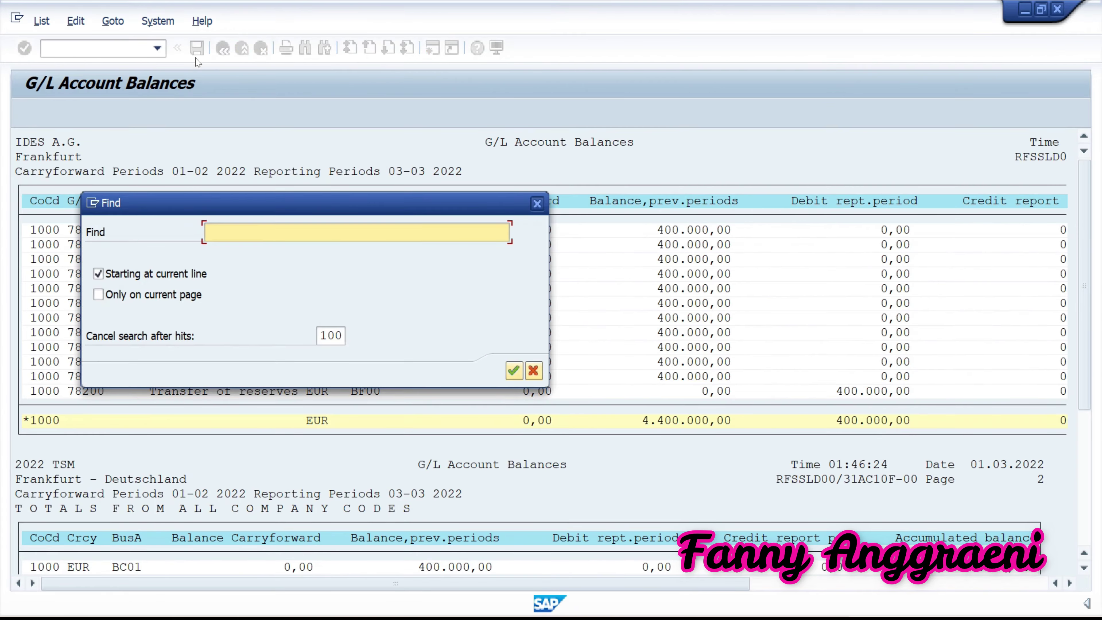
type("78200")
left_click(517, 372)
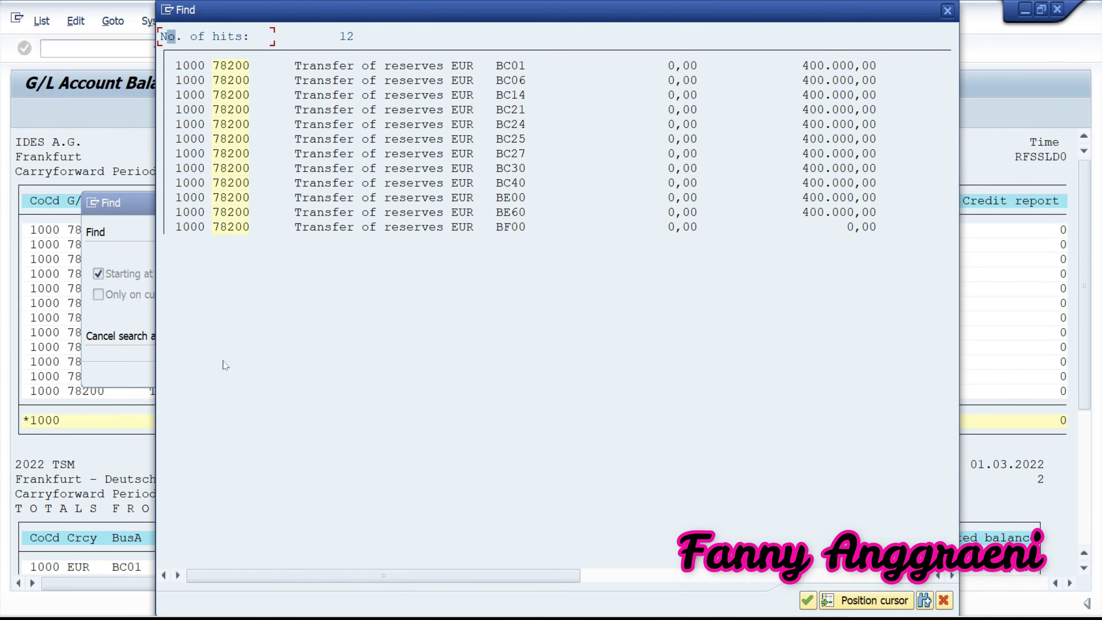
Examine the previous-period balance and reporting-period debit for business area BF00 in the search hits, and close the hit list.
left_click(515, 229)
left_click_drag(449, 575, 513, 591)
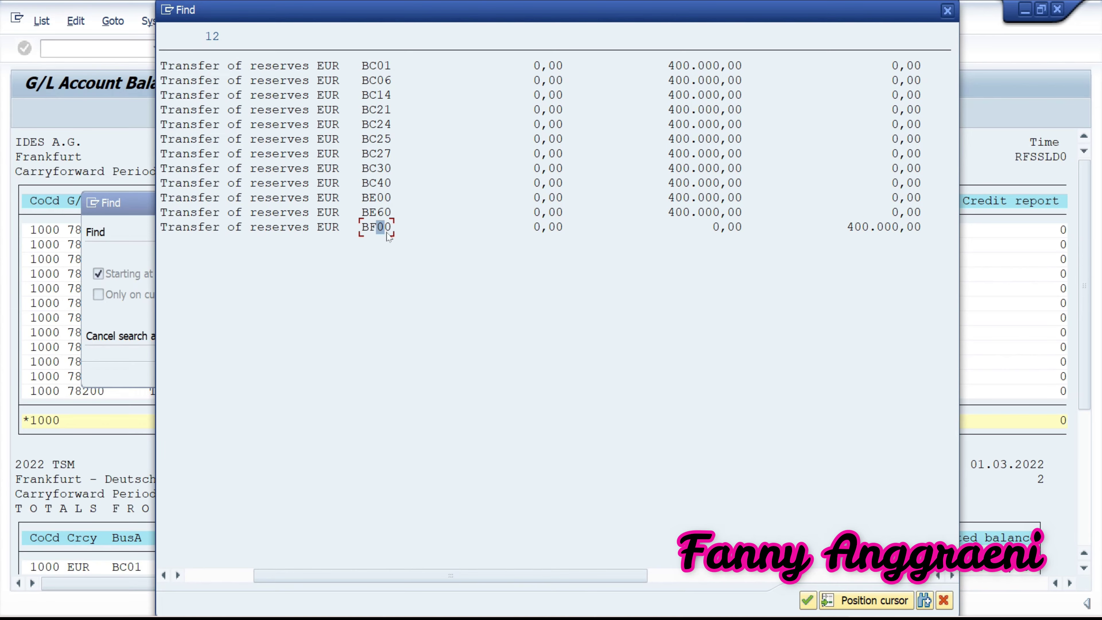
left_click(879, 227)
left_click(704, 231)
left_click(871, 230)
left_click(739, 234)
left_click(880, 227)
left_click(945, 600)
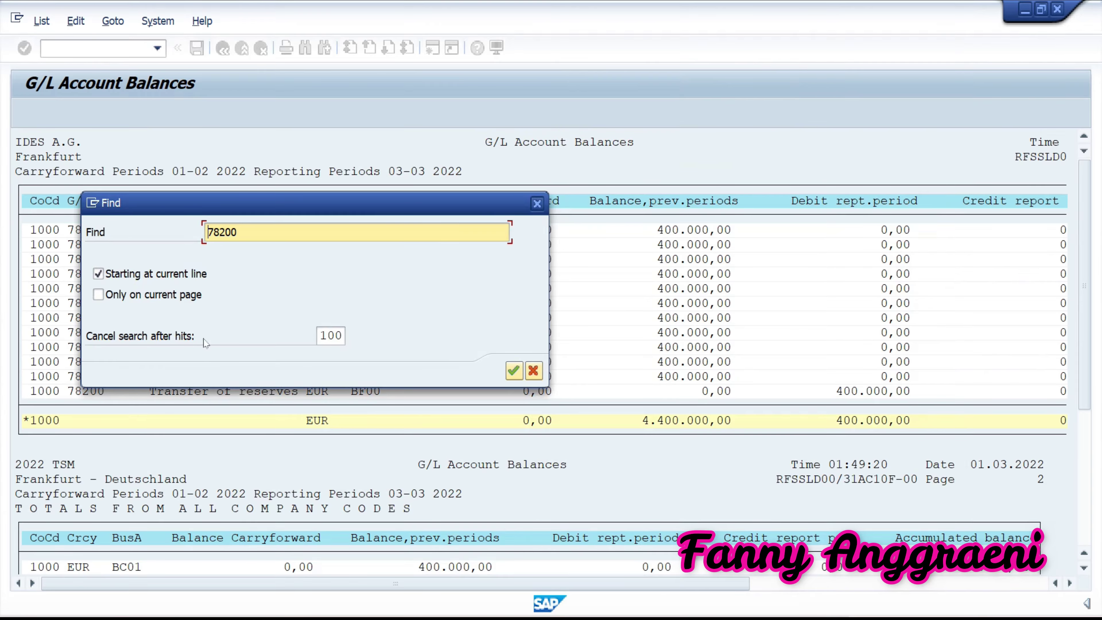
Search the G/L account balances list for 78200 with the hit limit set to 300, then leave the report.
double_click(317, 338)
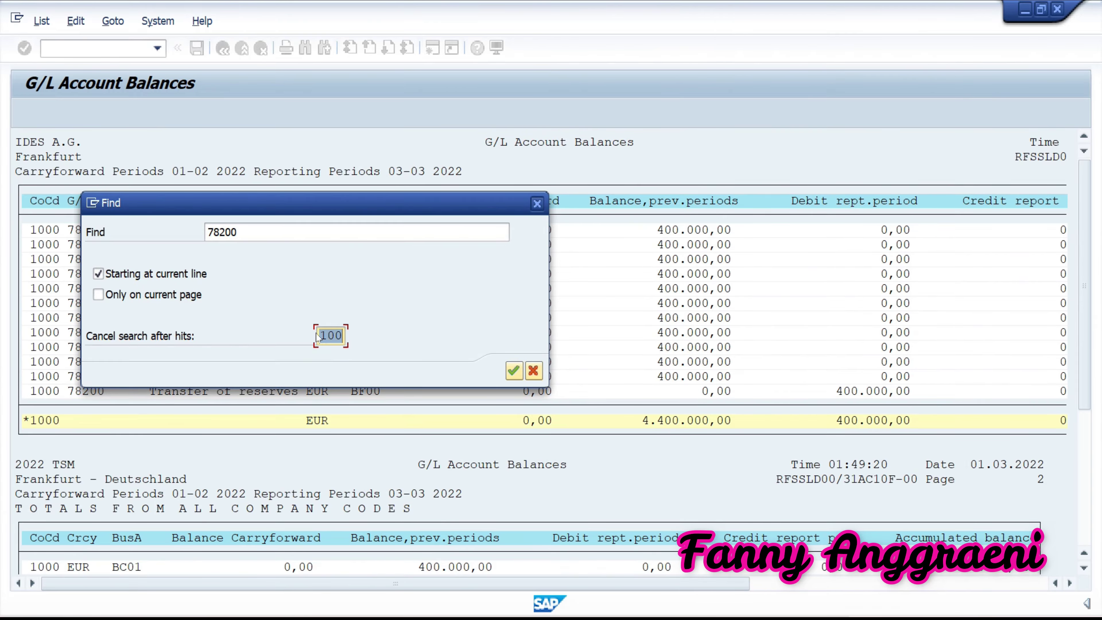
key("shift+Left")
key("shift+Right")
type("300")
key("Return")
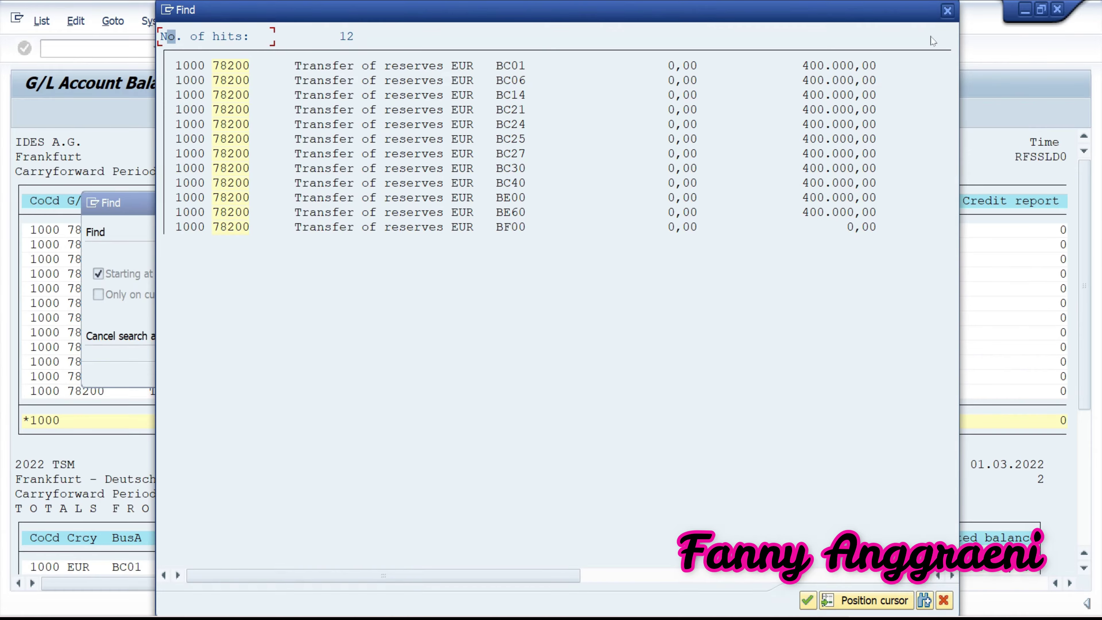
left_click(947, 10)
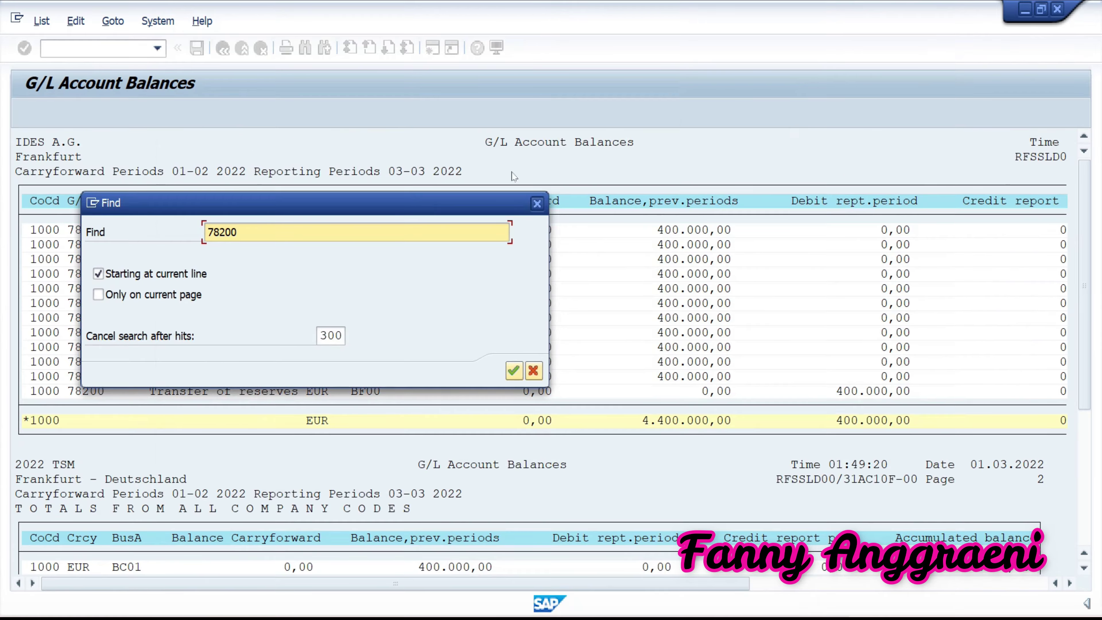
left_click(536, 204)
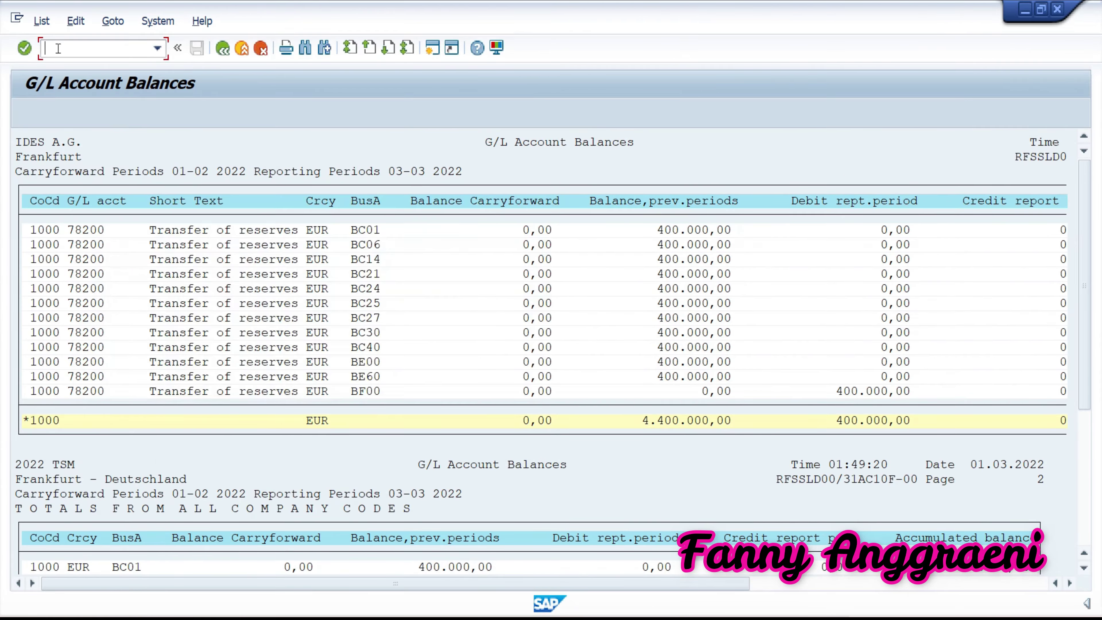
left_click(51, 49)
type("/n")
key("Return")
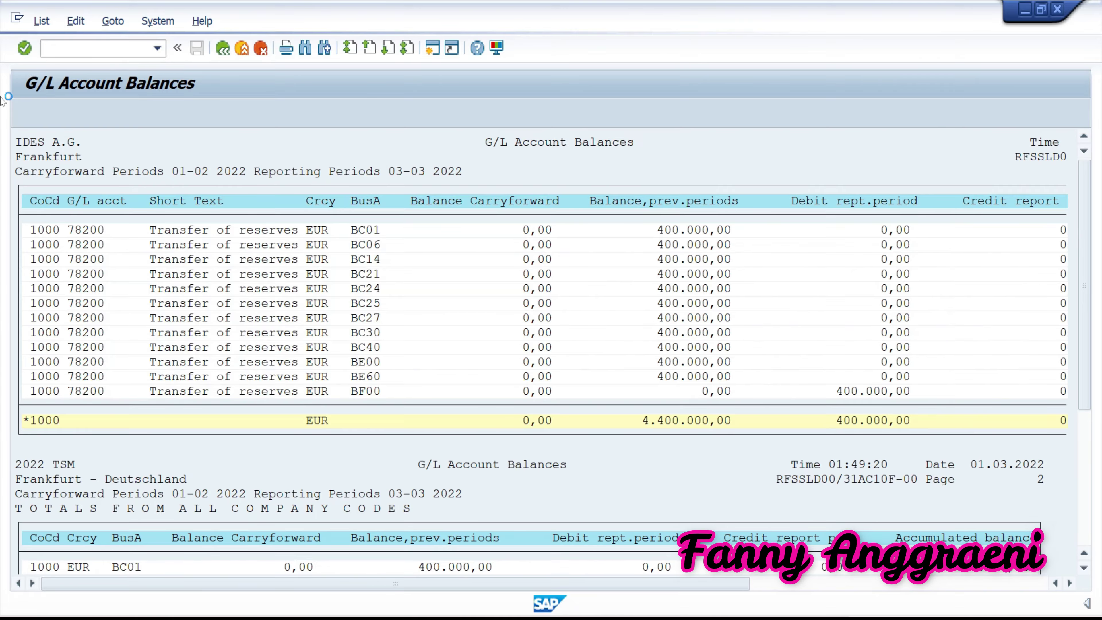
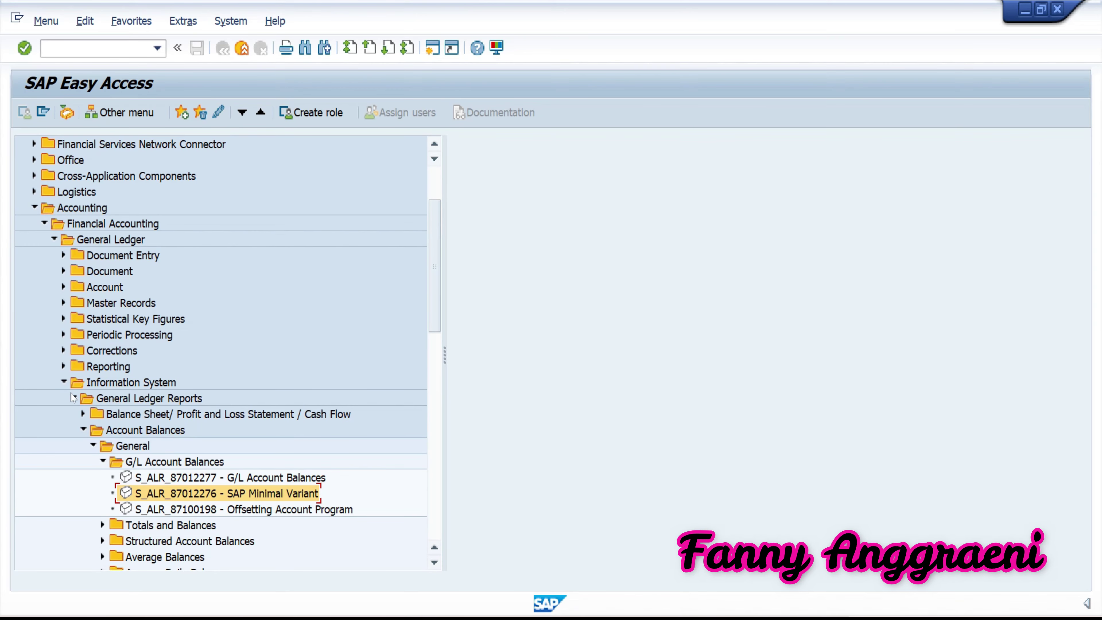
Open S_ALR_87012284 - Balance Sheet / Profit and Loss Statement from the general Actual/Actual Comparisons in the General Ledger reports.
left_click(84, 430)
left_click(84, 430)
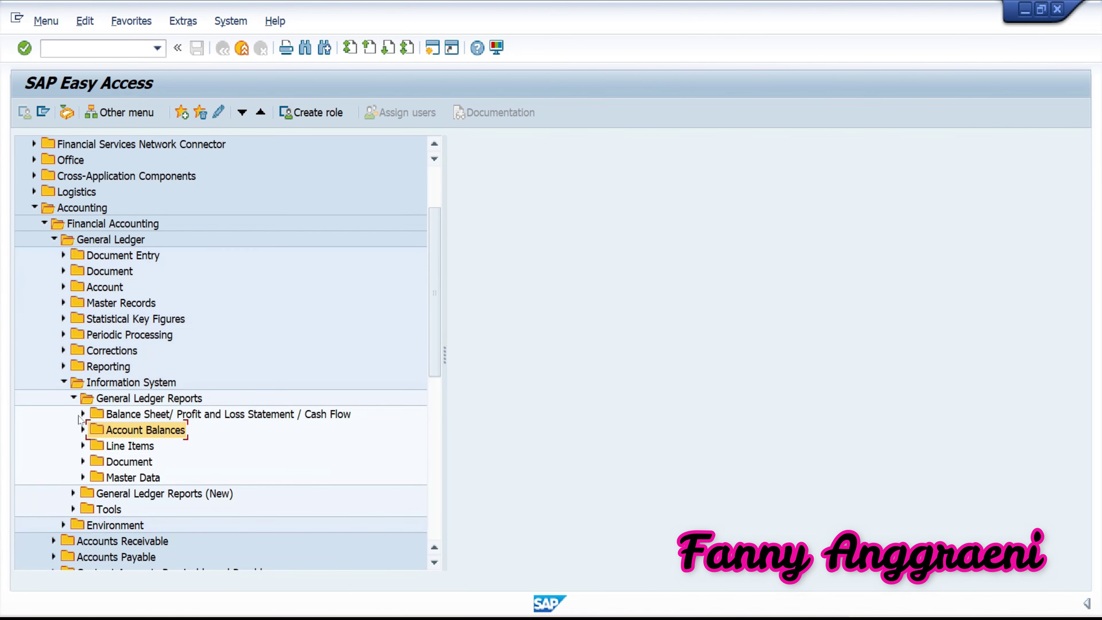
left_click(82, 414)
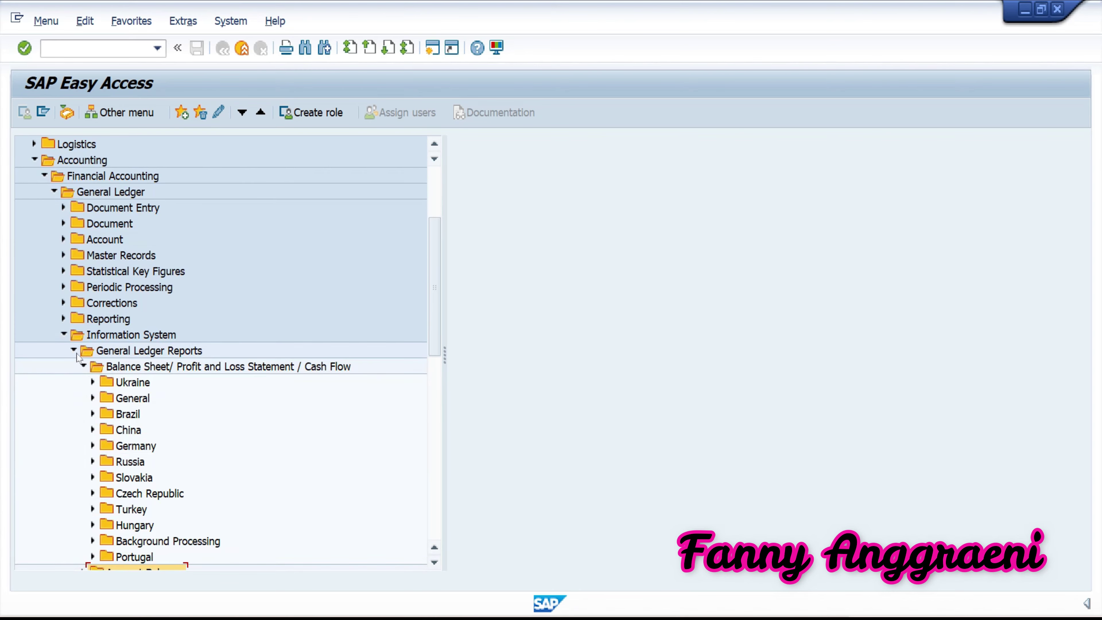
left_click(93, 398)
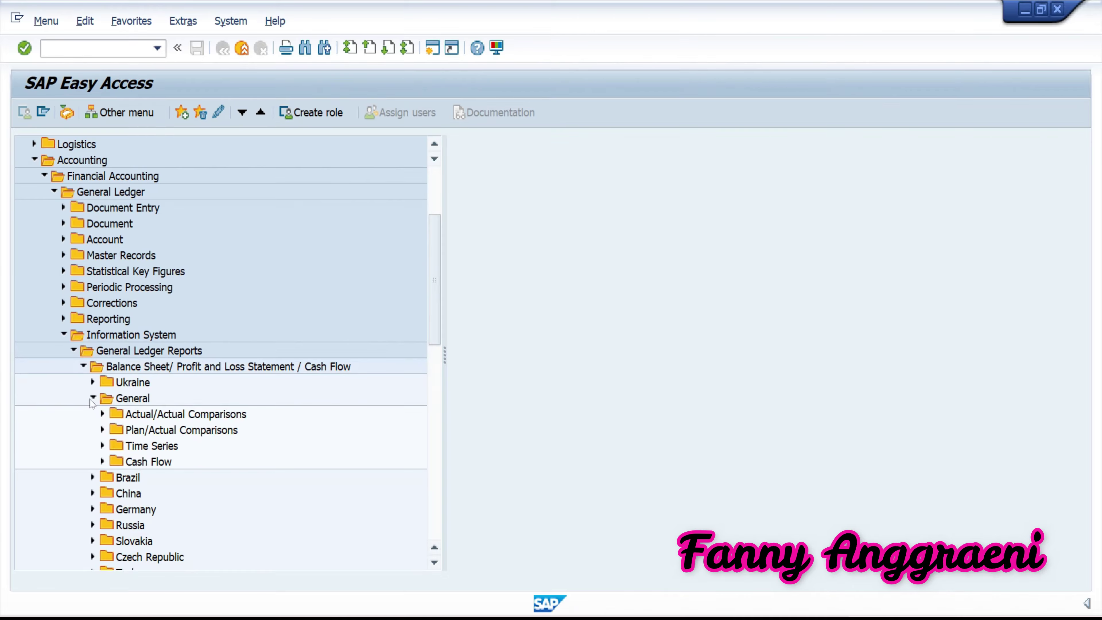
left_click(102, 413)
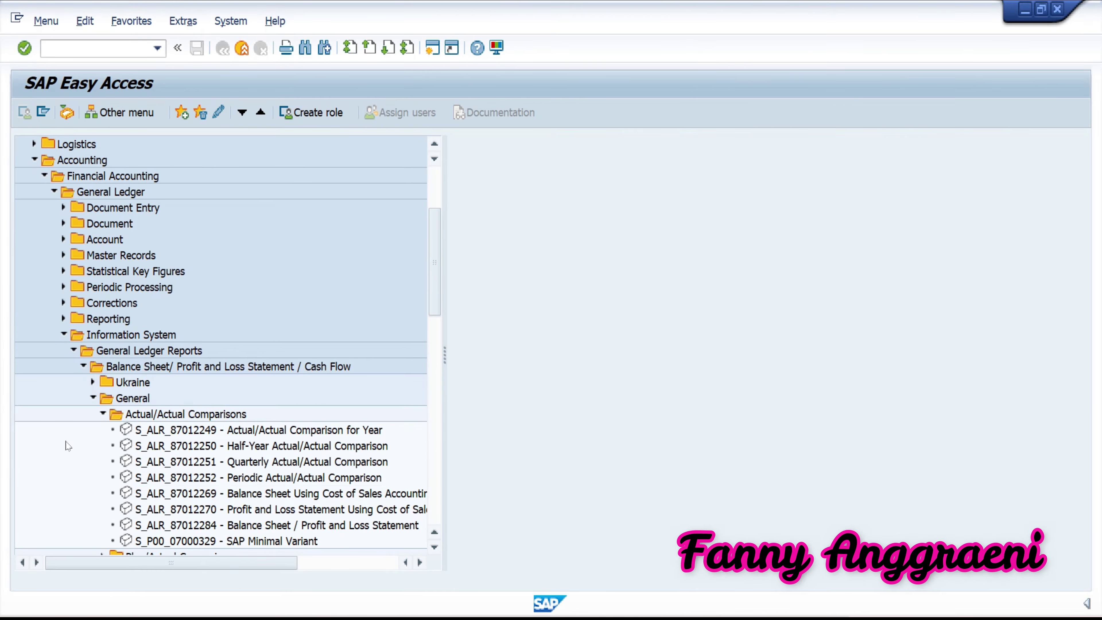
left_click(131, 529)
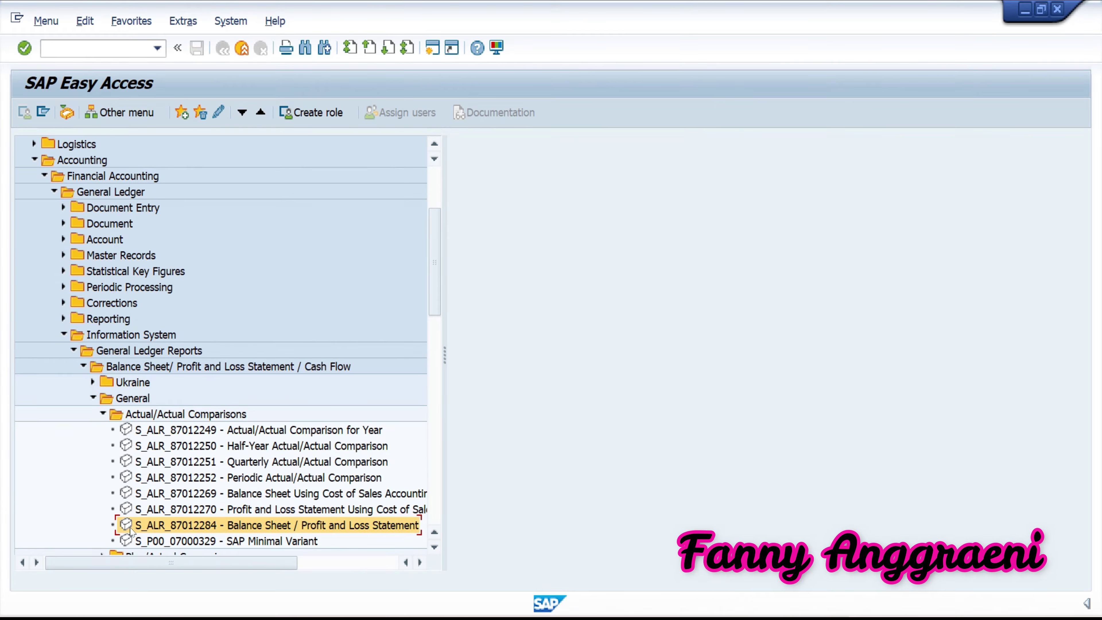
double_click(131, 529)
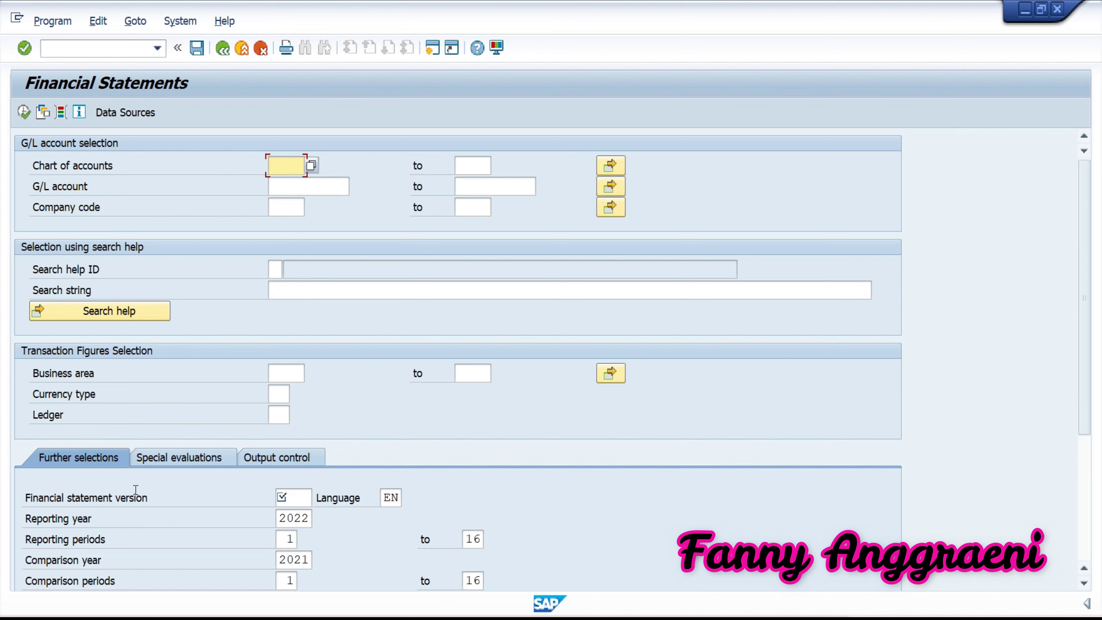
Restrict the financial statements selection to G/L account 700F00 and company code 1000.
left_click(308, 187)
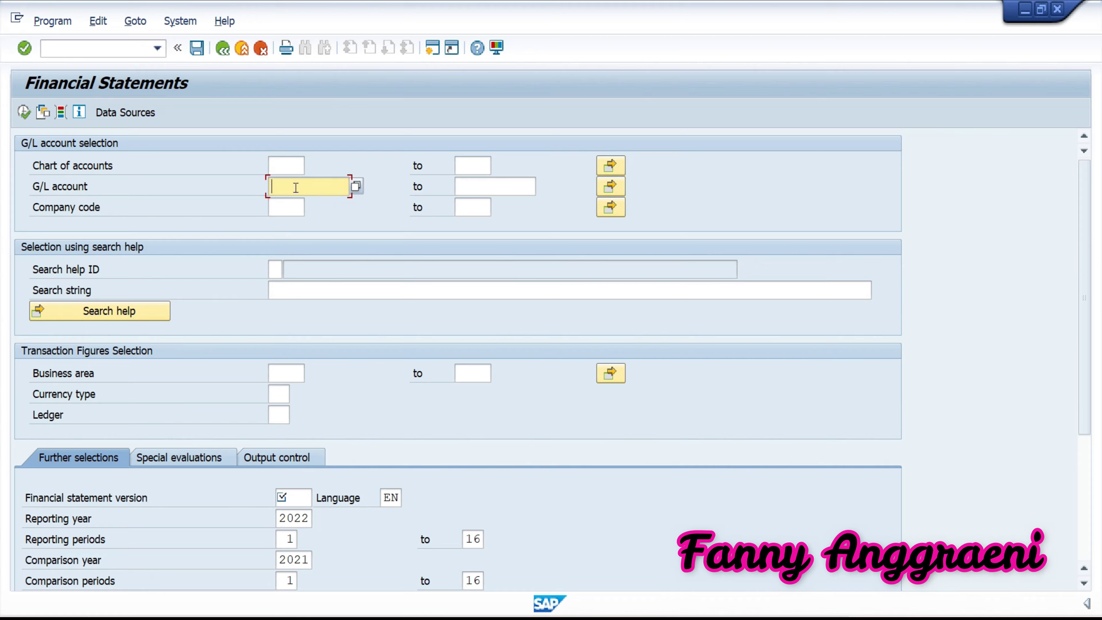
type("700F00")
key("Tab")
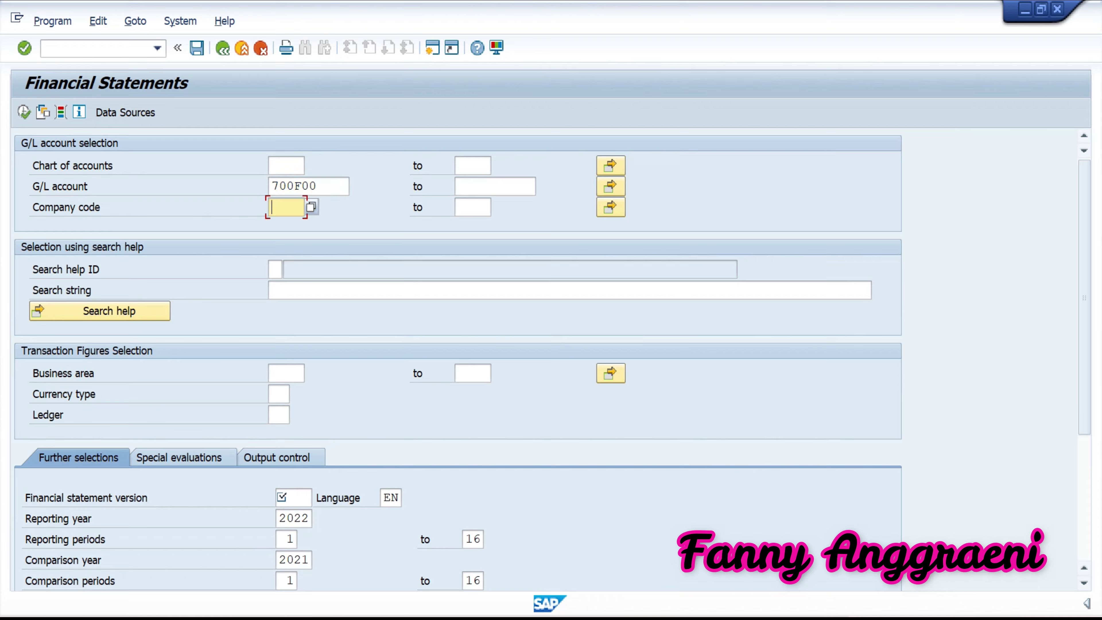
type("1")
left_click(285, 224)
Choose INT, Commercial balance sheet, as the financial statement version.
scroll(266, 262, "down", 3)
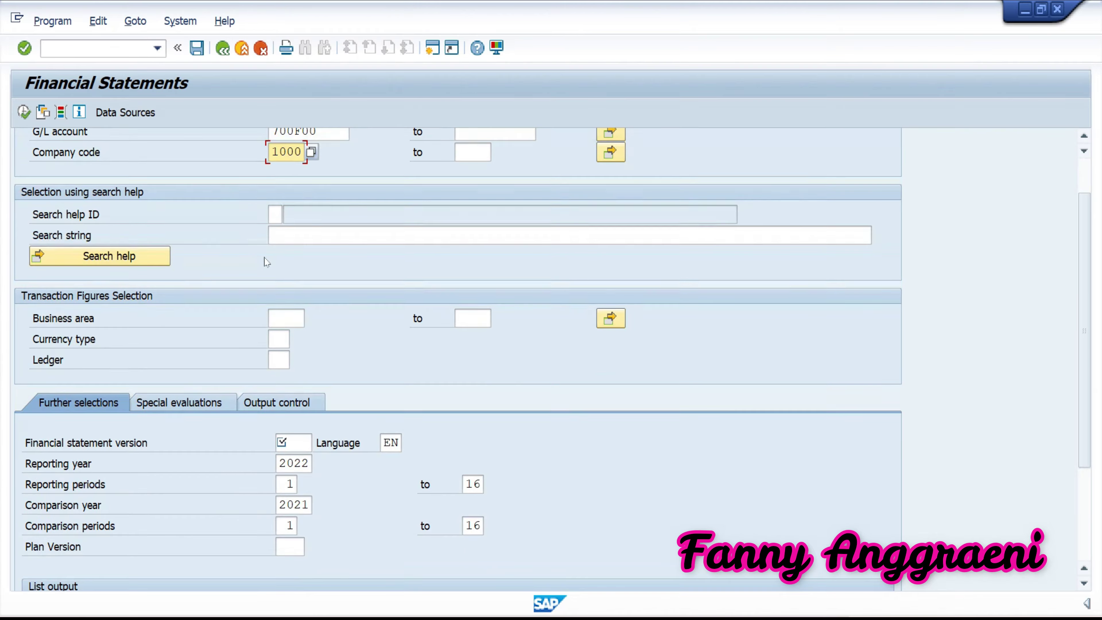
scroll(267, 262, "down", 8)
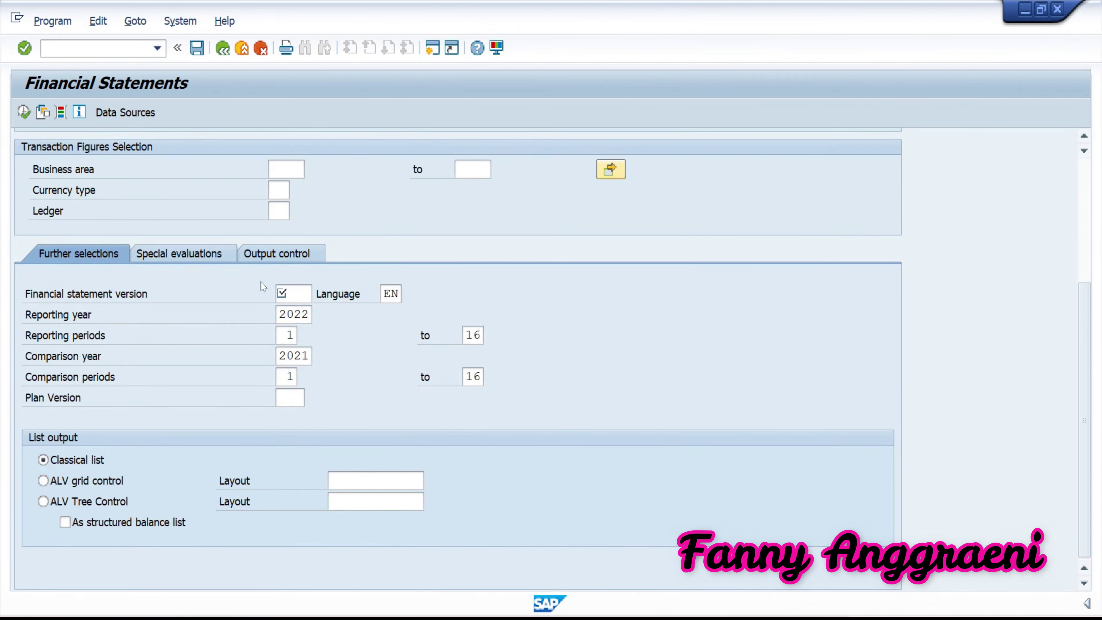
left_click(300, 291)
left_click(307, 294)
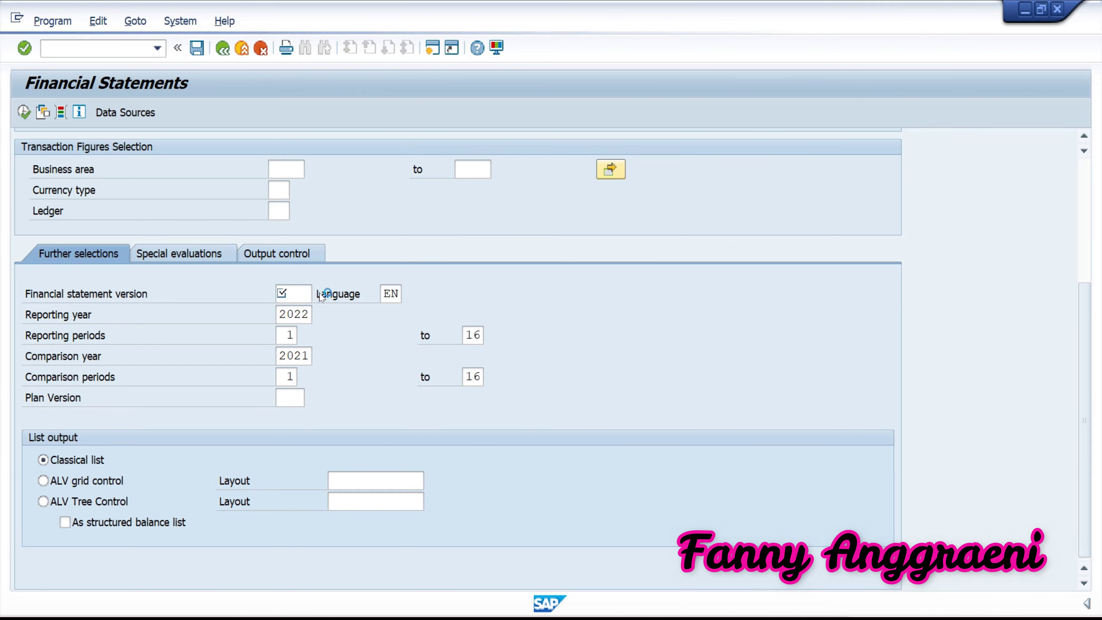
scroll(345, 380, "down", 12)
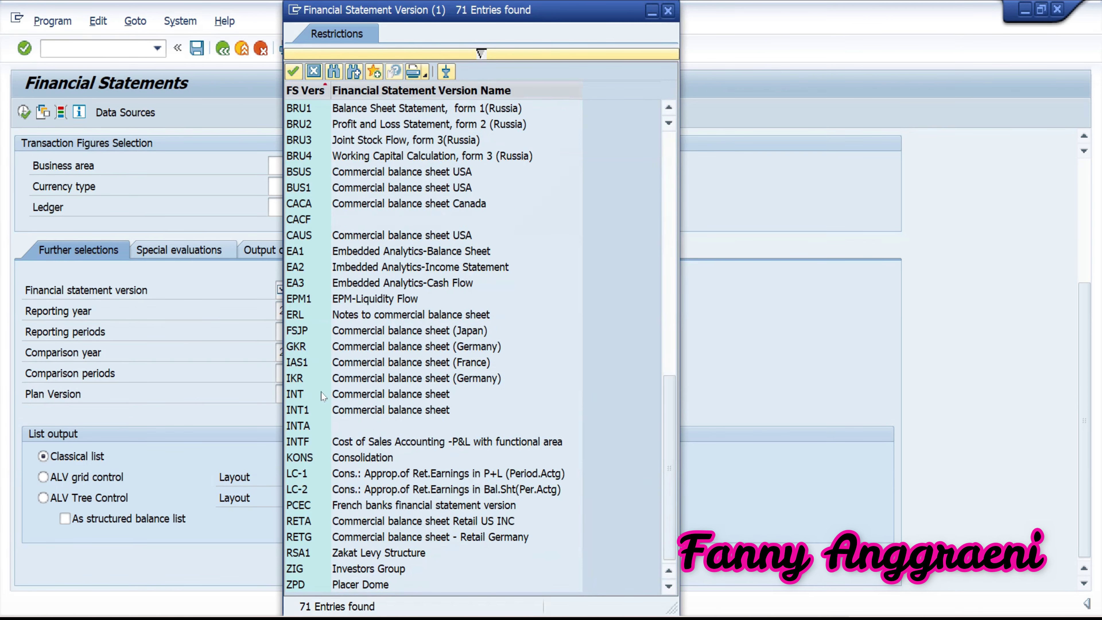
double_click(322, 396)
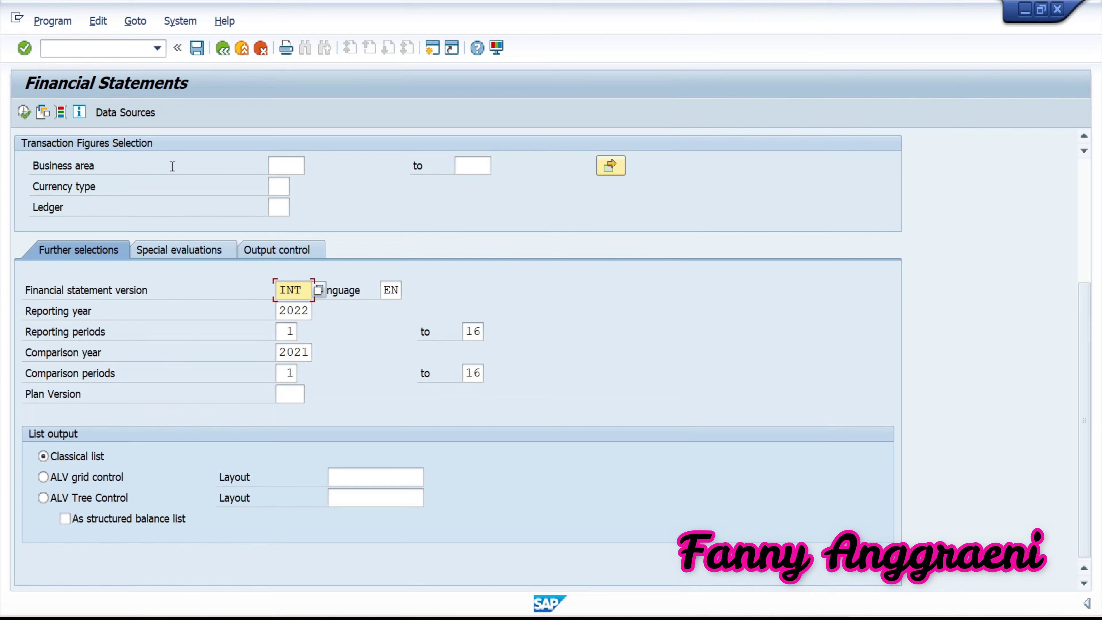
Set both the reporting periods and the comparison periods to 3 to 3, and run the financial statements report.
double_click(288, 330)
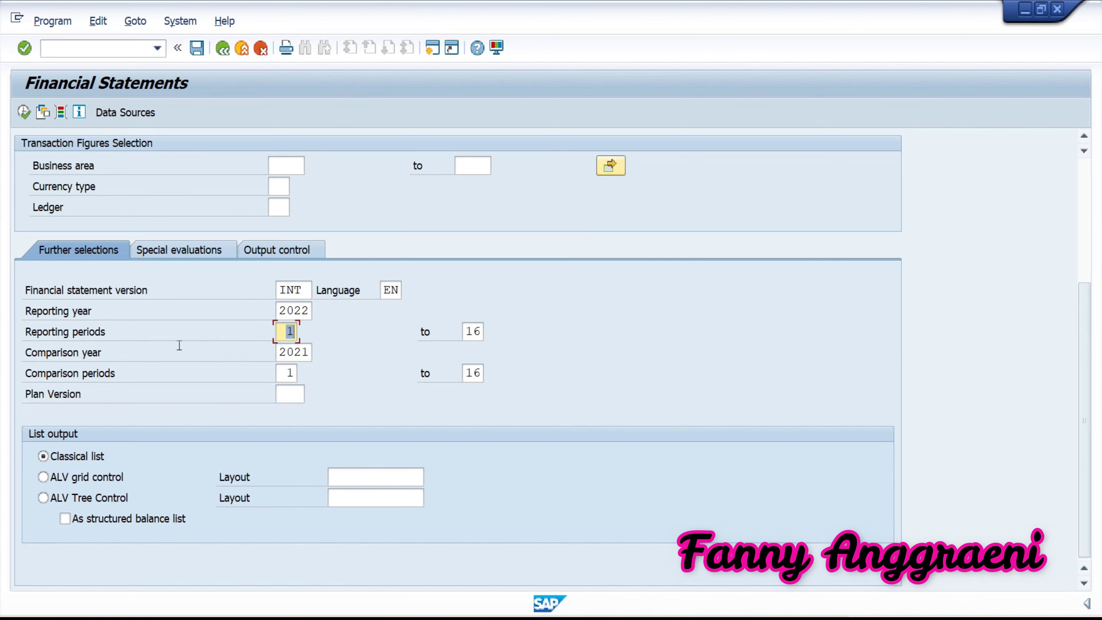
type("3")
left_click_drag(461, 331, 473, 332)
type("3")
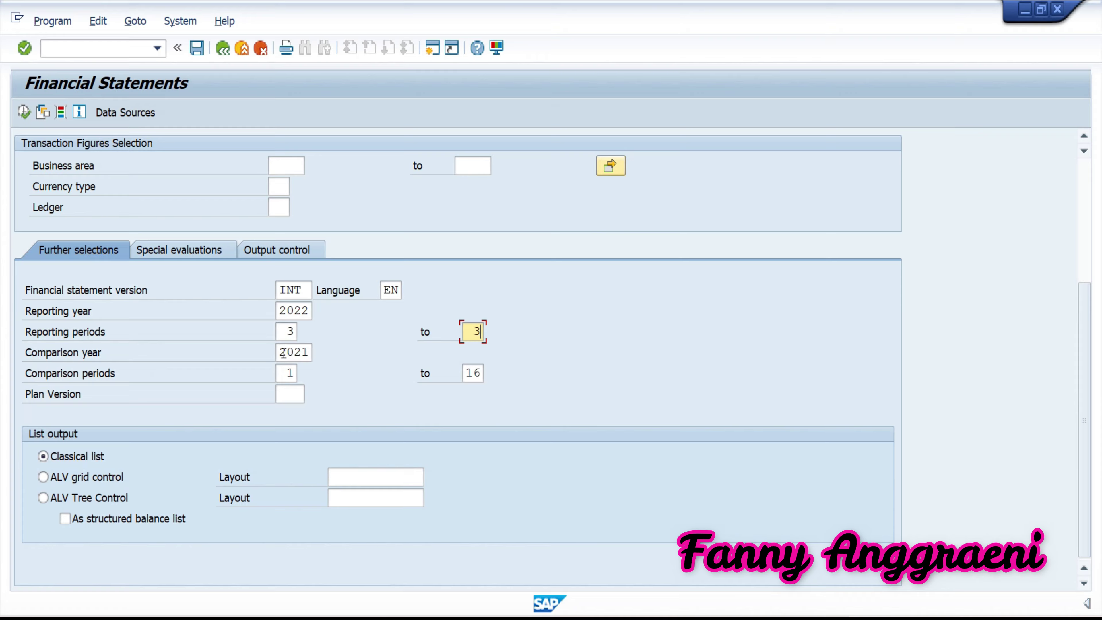
double_click(282, 352)
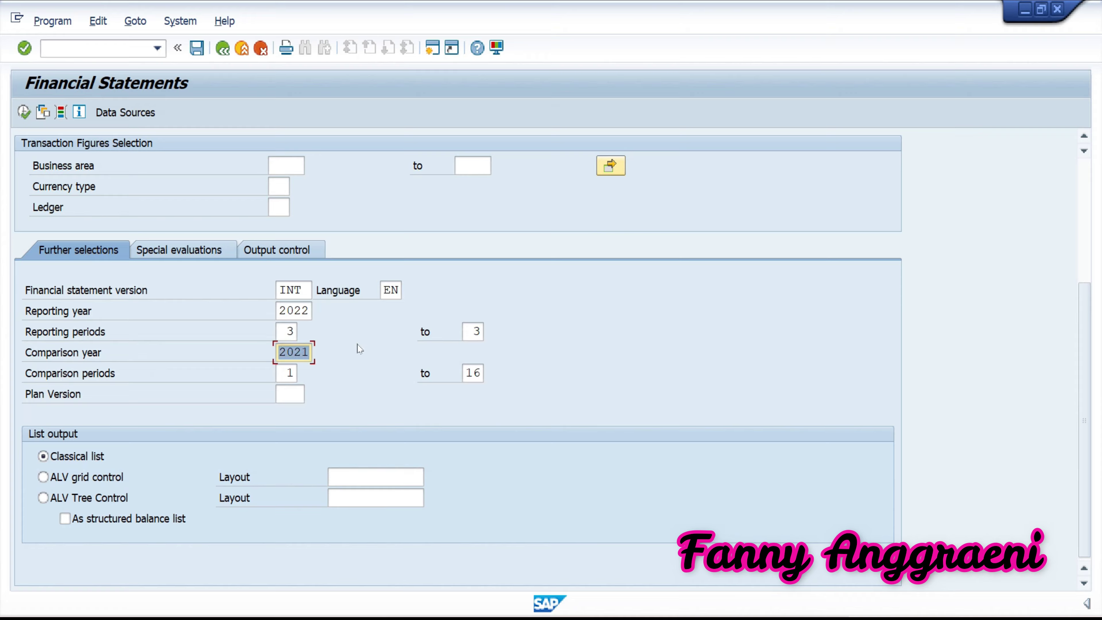
double_click(280, 372)
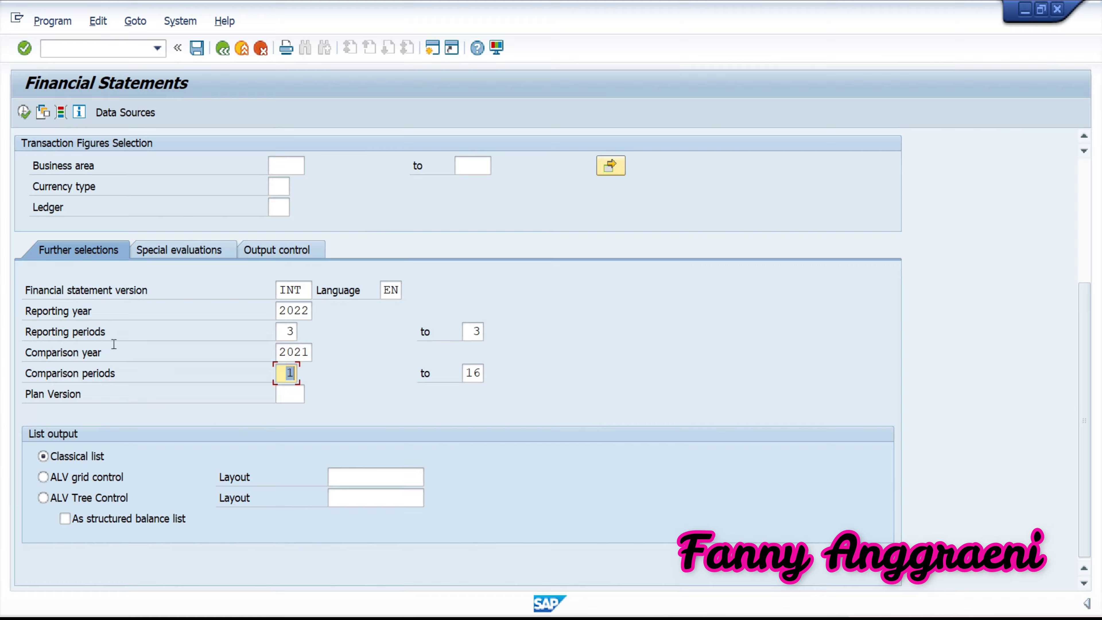
type("3")
key("Tab")
type("3")
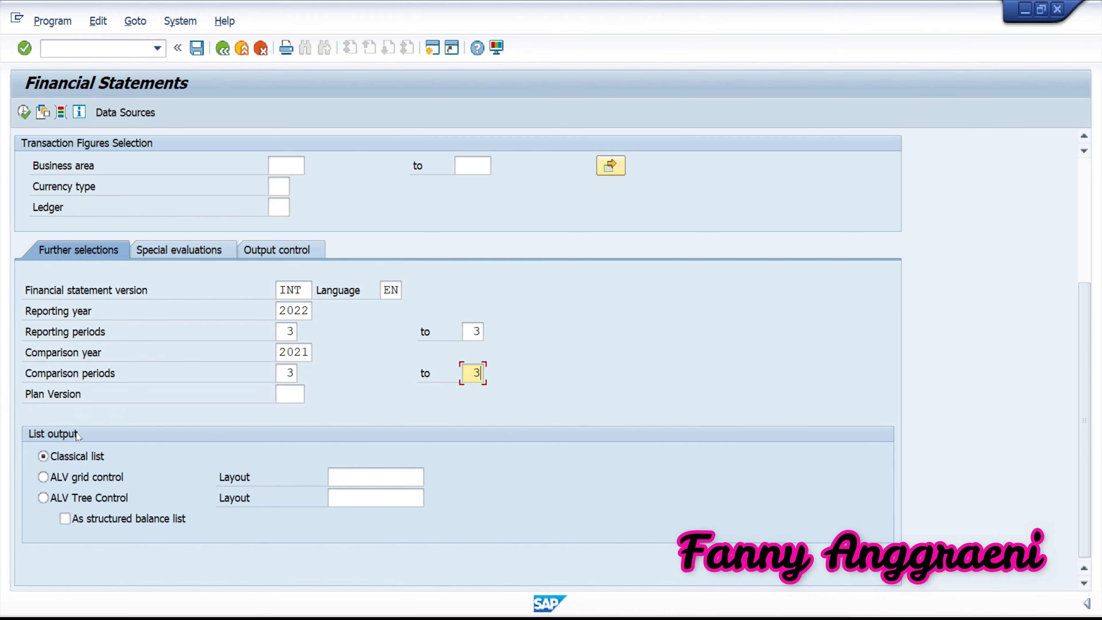
left_click(24, 112)
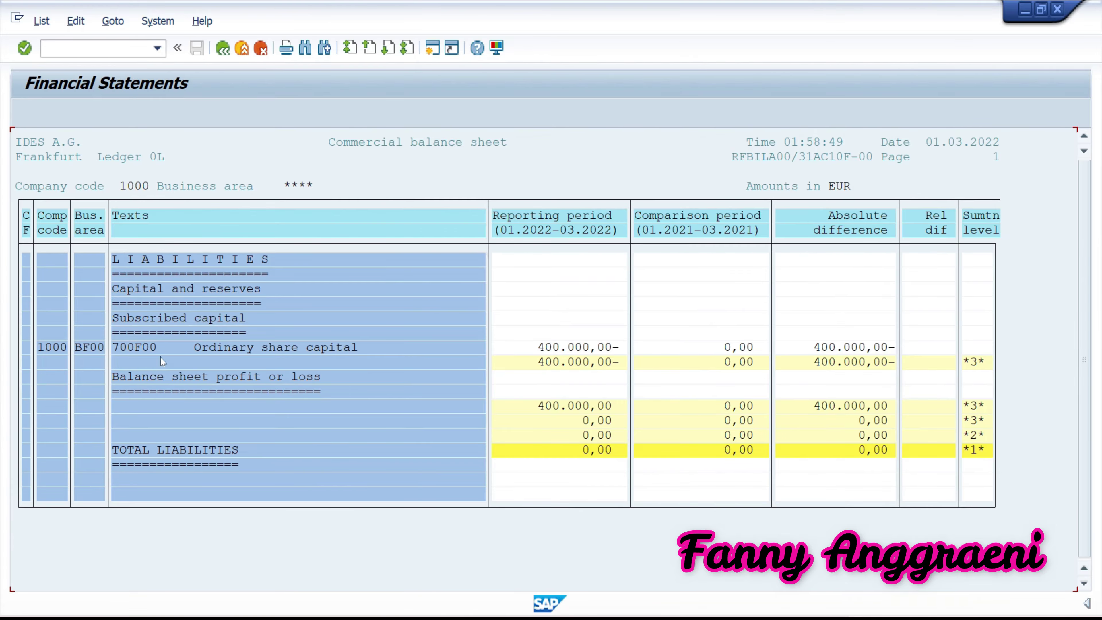
Examine the reporting period, comparison period and absolute difference amounts for Ordinary share capital account 700F00, and leave the report.
left_click(241, 348)
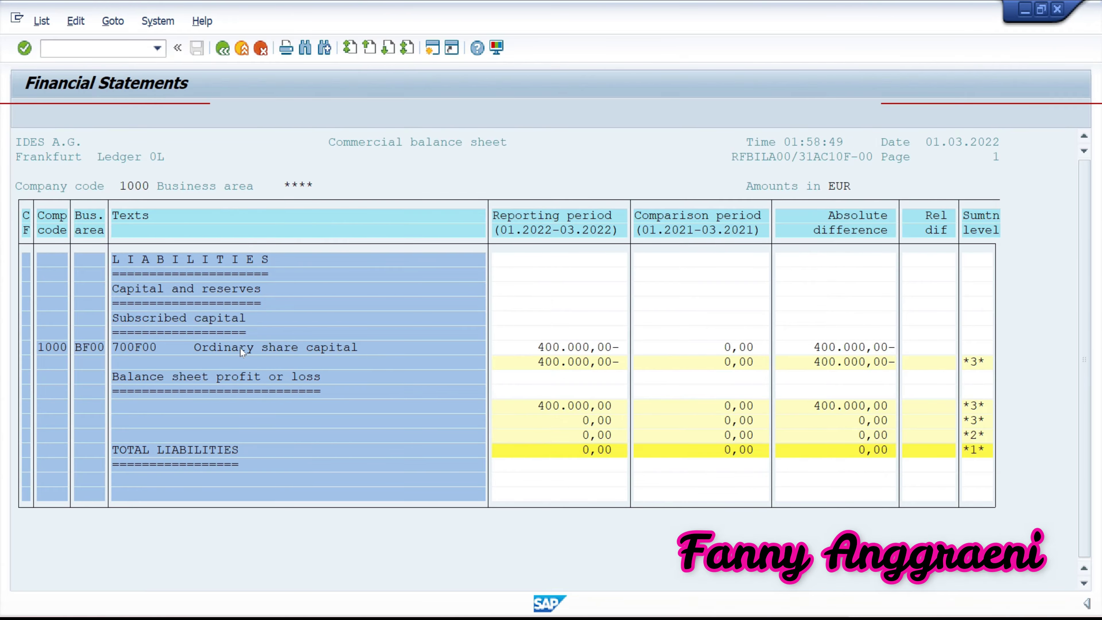
left_click(547, 347)
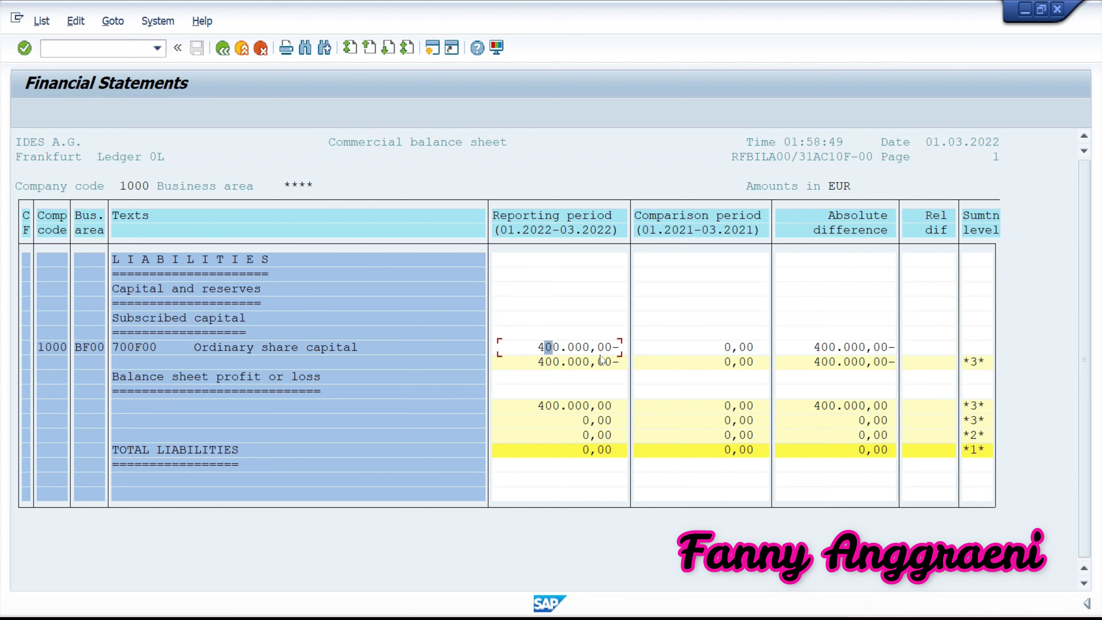
left_click(684, 349)
left_click(877, 345)
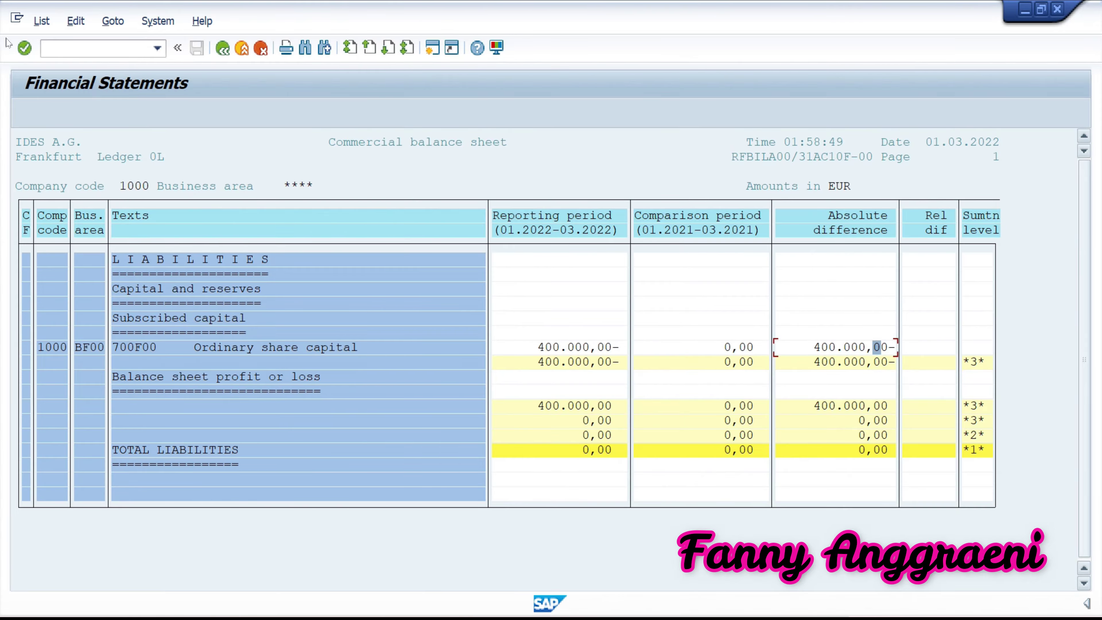
left_click(78, 48)
type("/n")
key("Return")
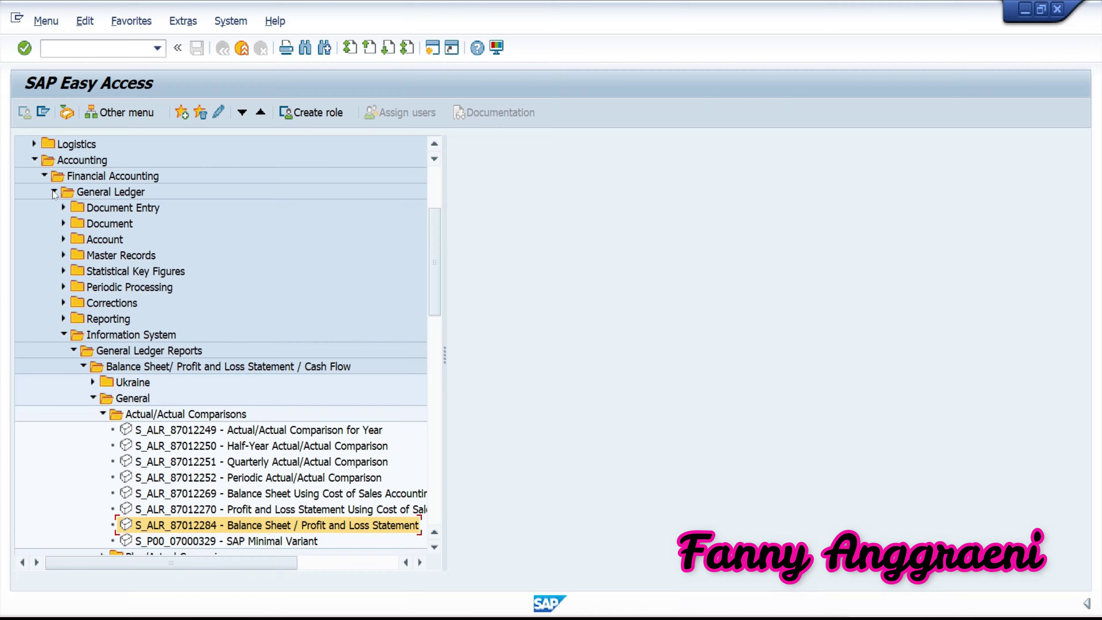
Open FS00 - Centrally from the individual processing of G/L accounts in the General Ledger master records.
left_click(64, 334)
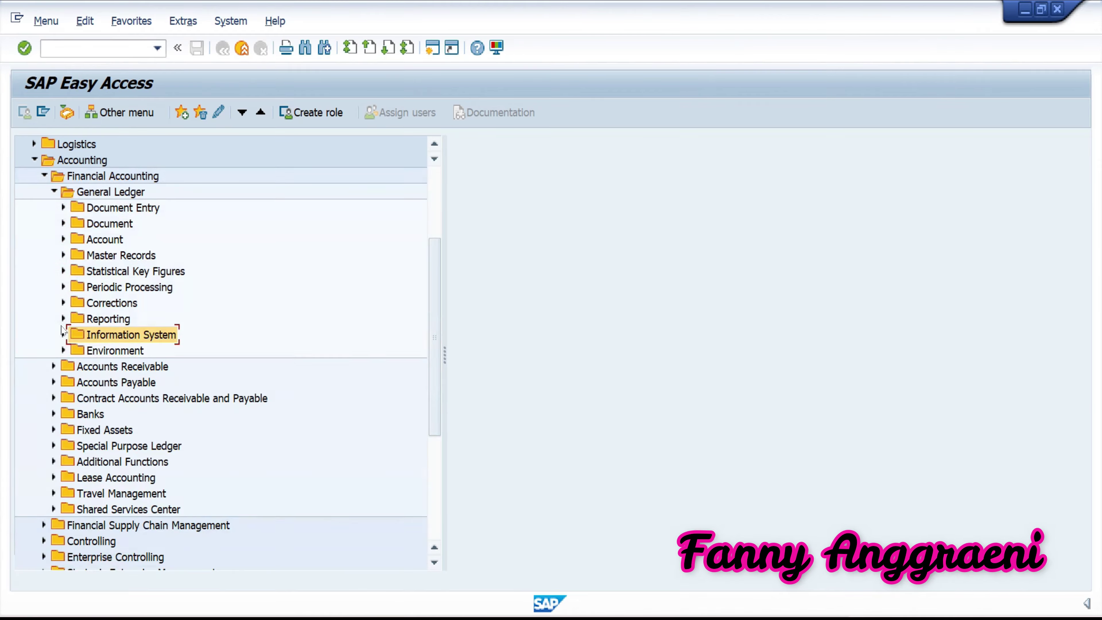
left_click(63, 256)
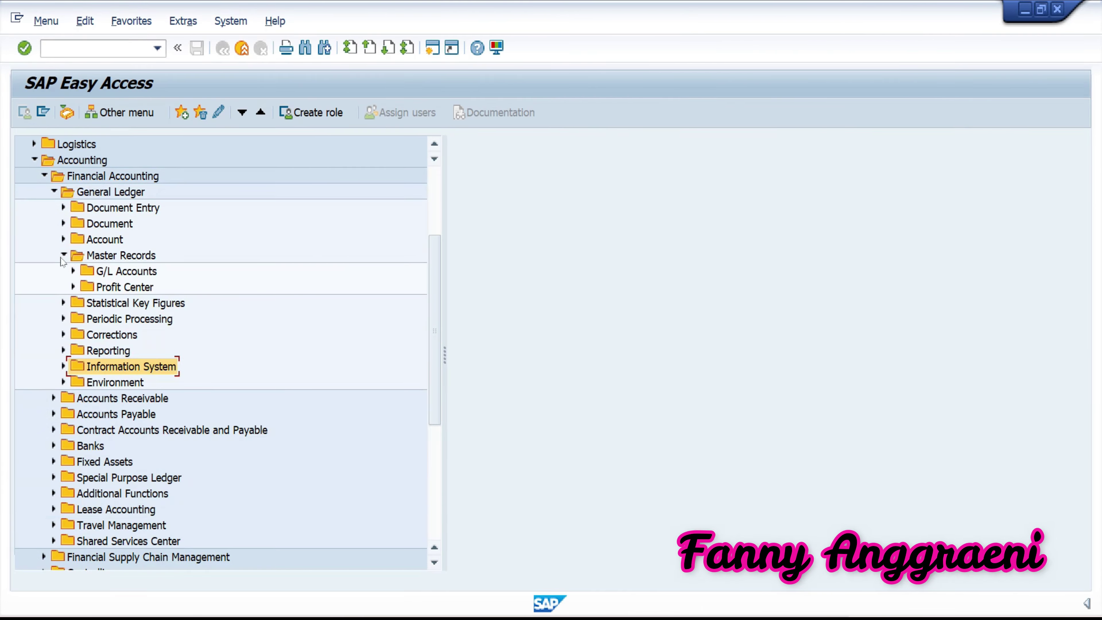
left_click(73, 271)
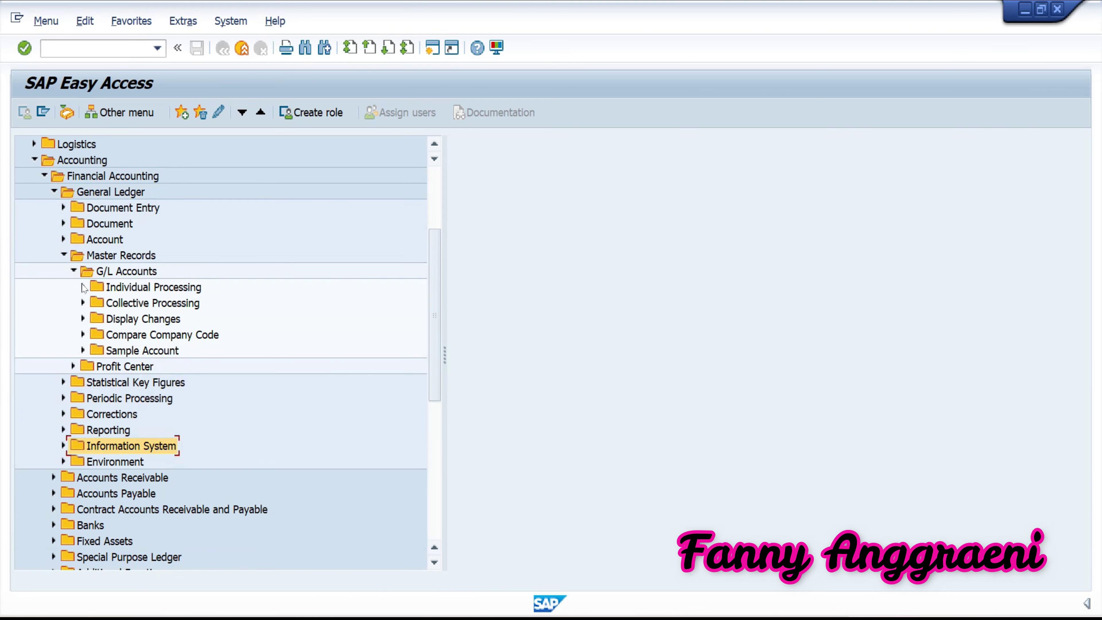
left_click(83, 287)
left_click(115, 305)
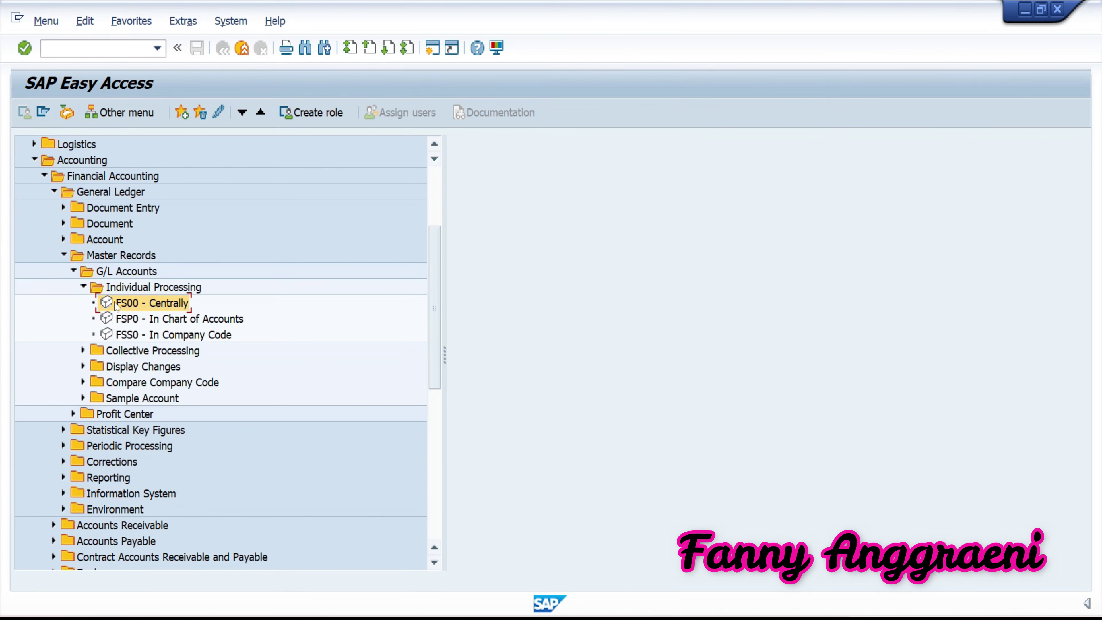
double_click(144, 309)
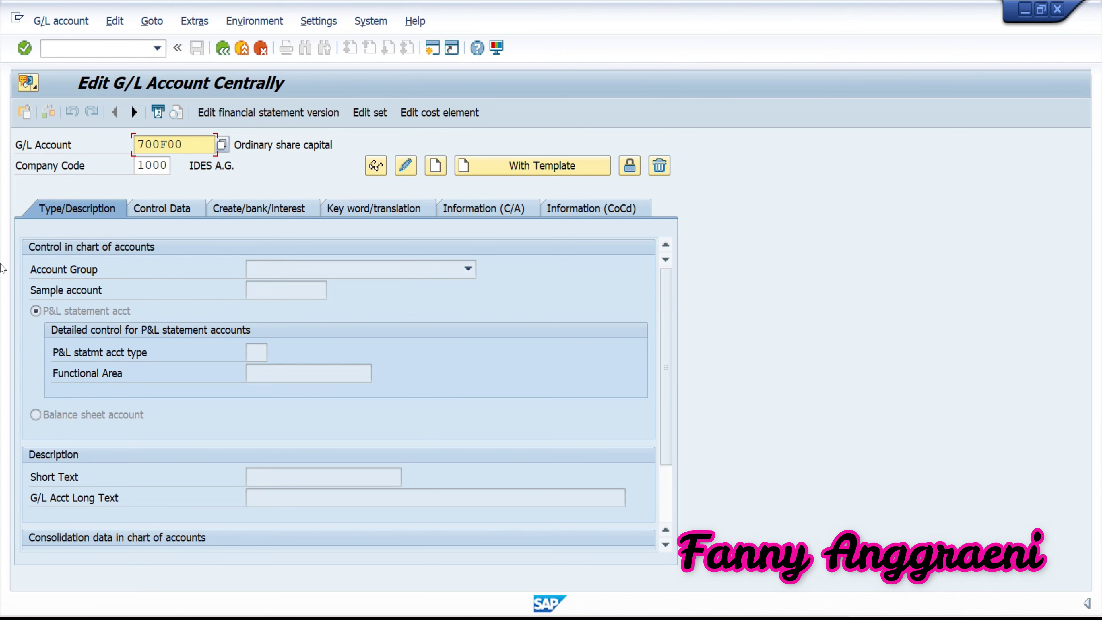
Display G/L account 475000 in company code 1000 and open its cost element for editing.
double_click(181, 144)
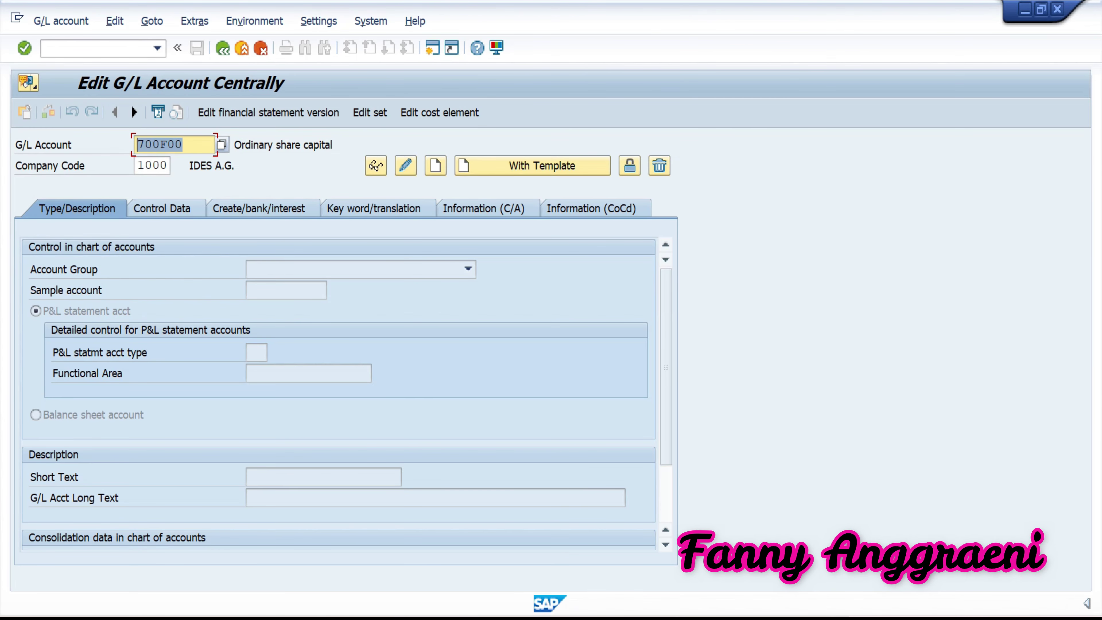
type("475000")
key("Return")
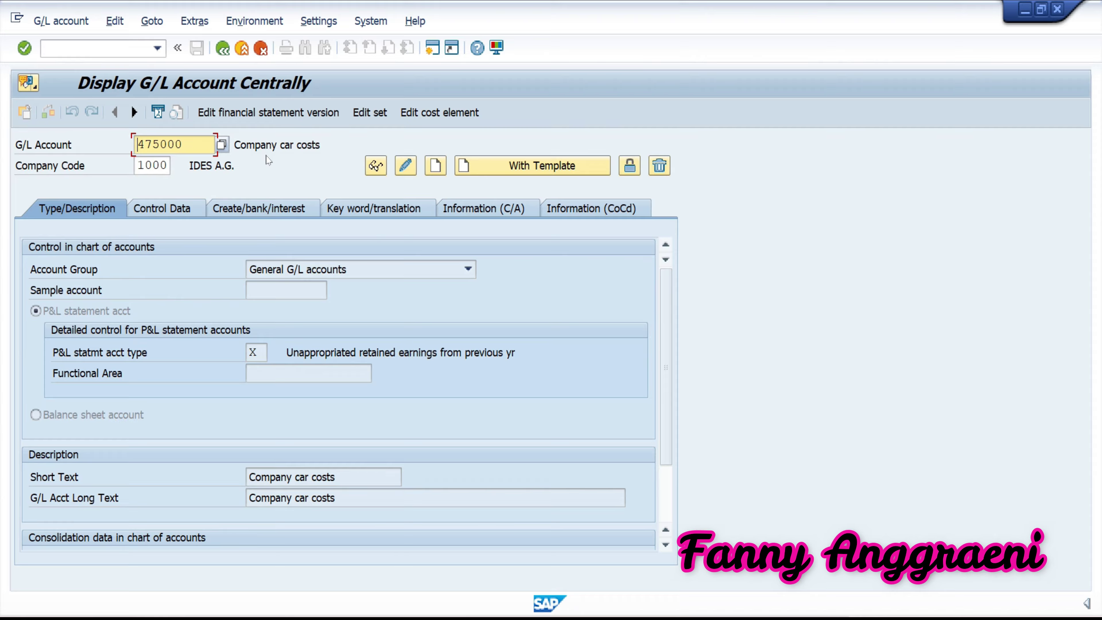
left_click(424, 113)
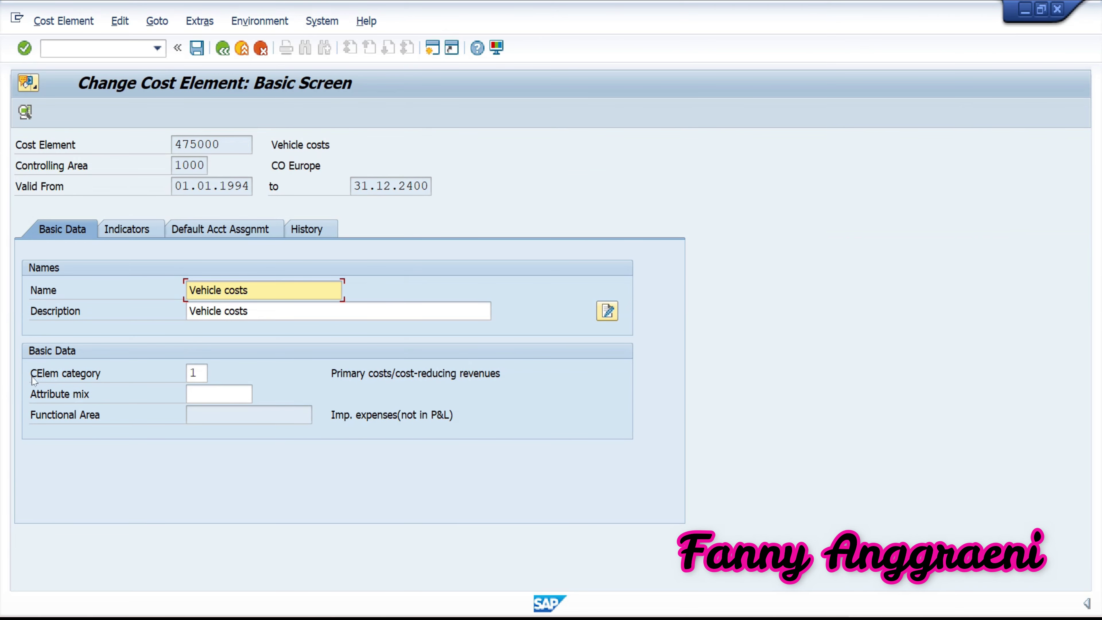
View the possible cost element categories without changing the selection, and leave the cost element transaction with /n.
left_click(194, 372)
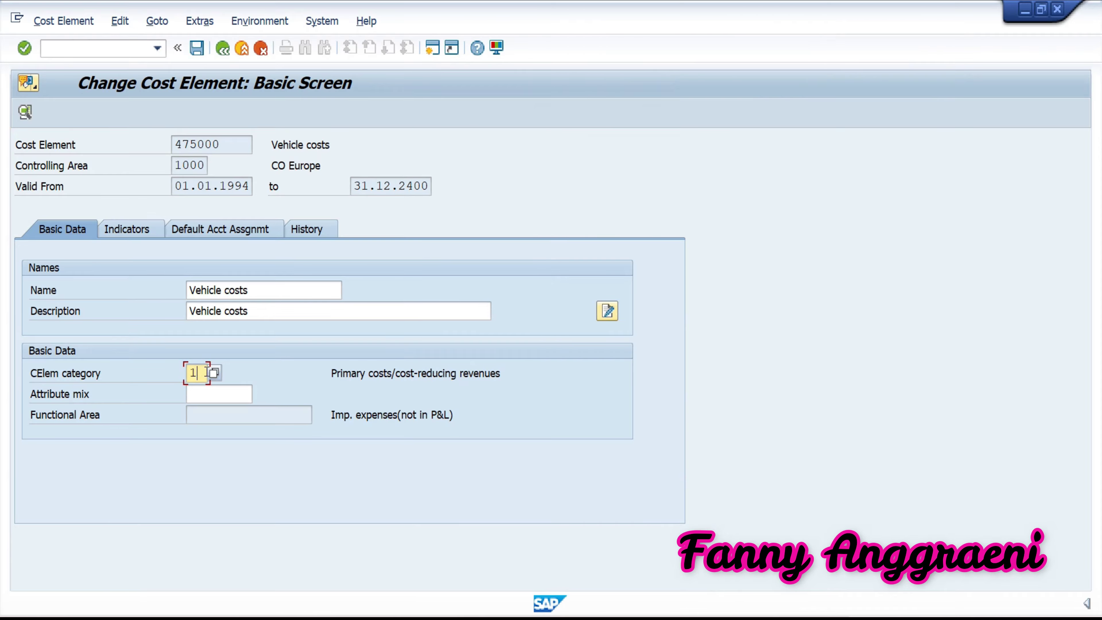
left_click(214, 374)
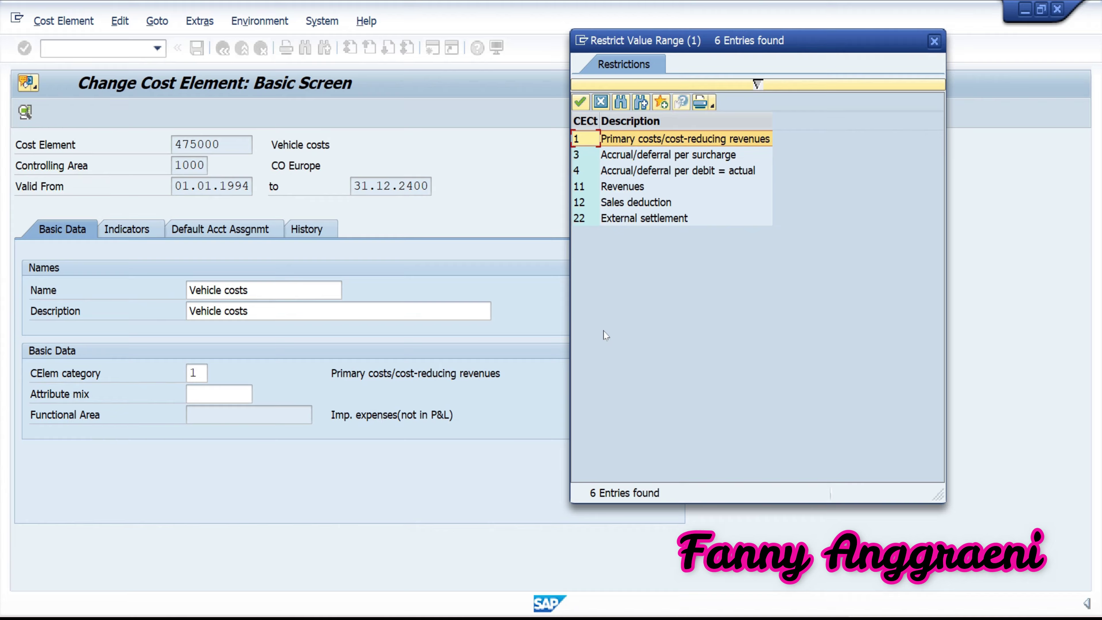
left_click(934, 41)
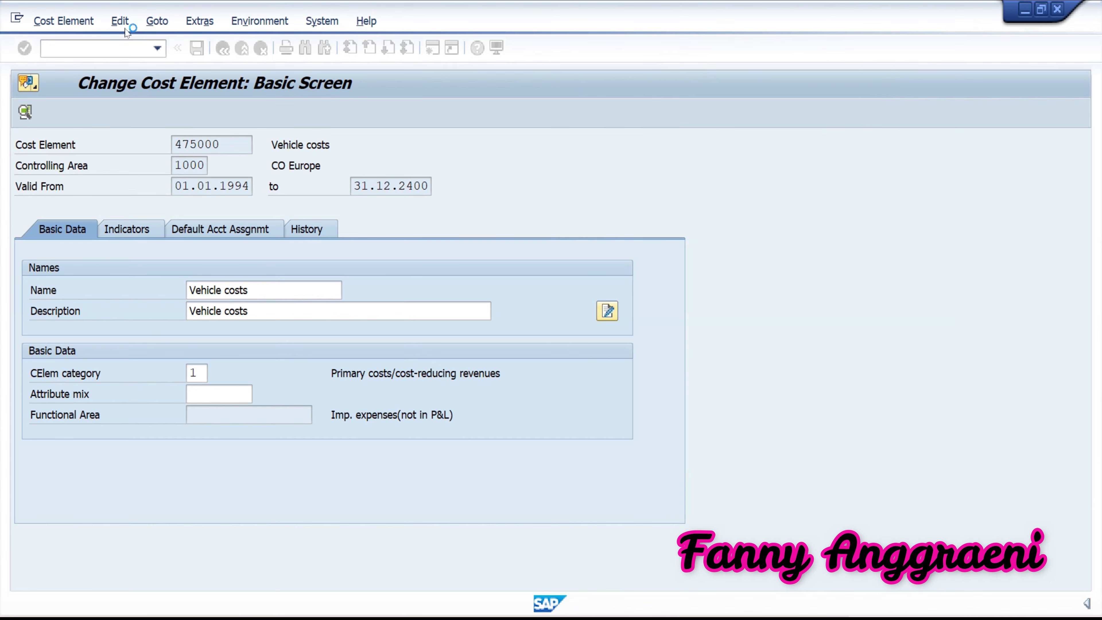
left_click(86, 46)
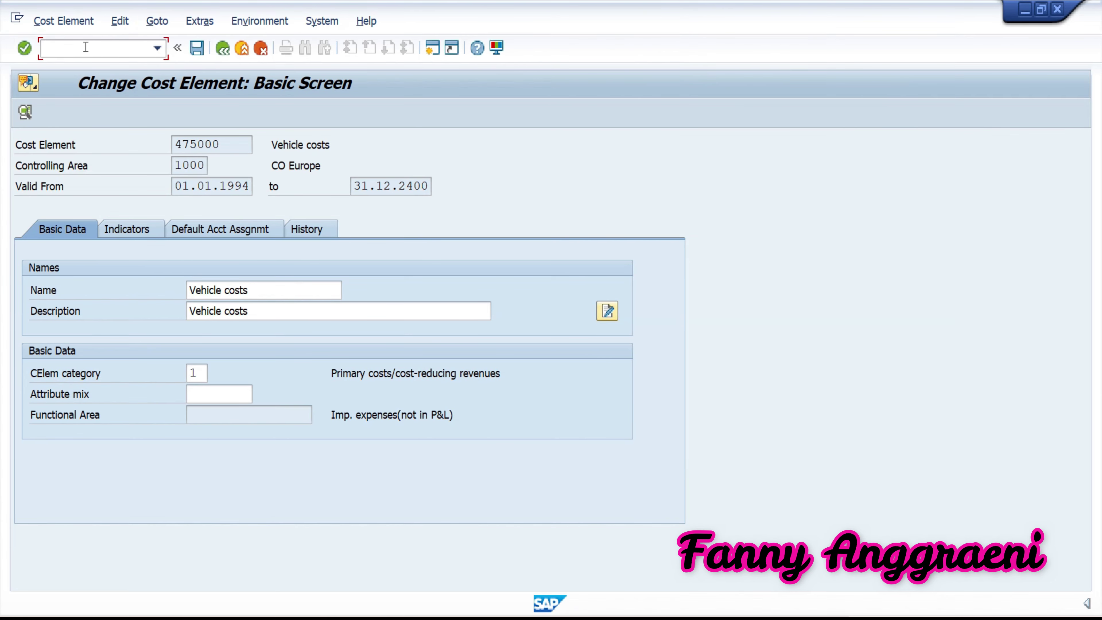
type("/n")
key("Return")
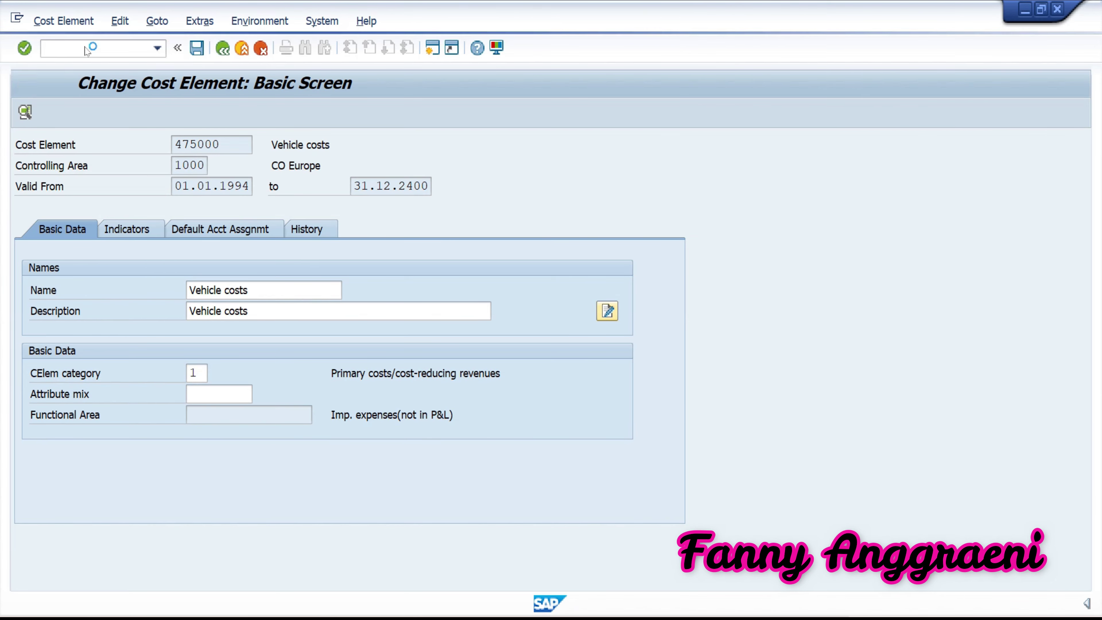